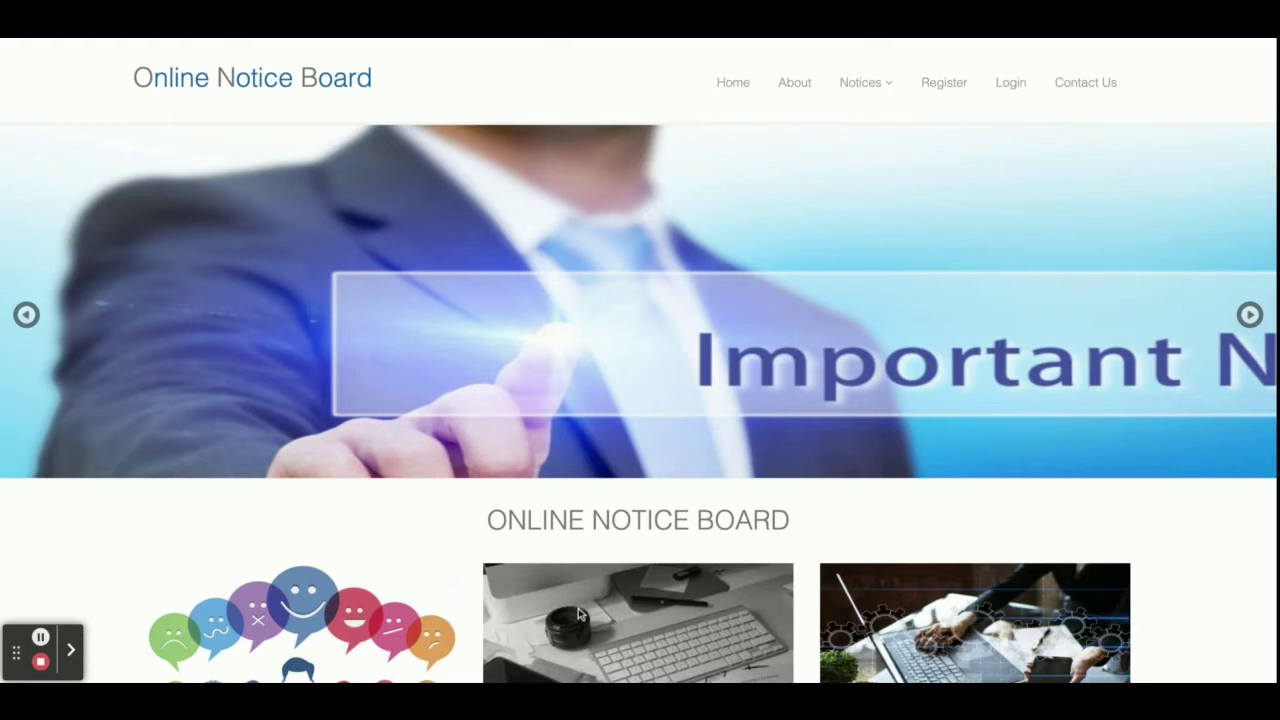
Step: Visit the About page and scroll through its content
{"action": "scroll", "coordinate": [573, 462], "scroll_direction": "down", "scroll_amount": 3}
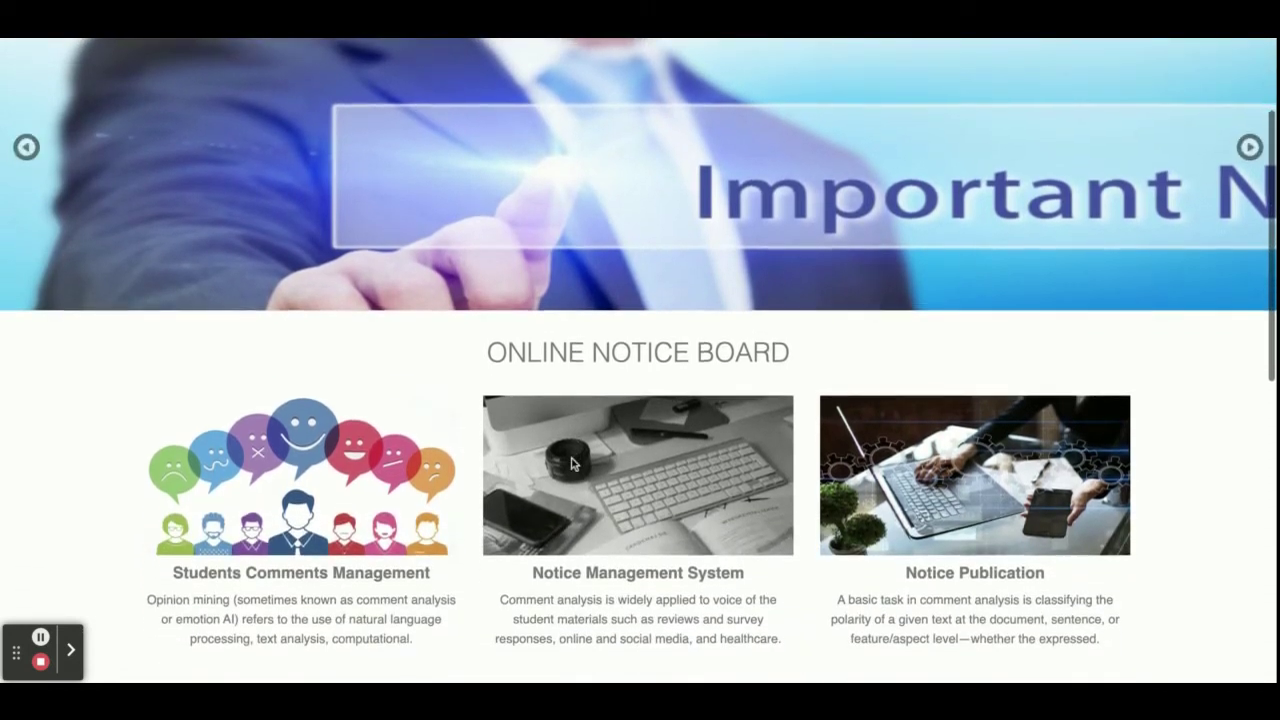
{"action": "scroll", "coordinate": [573, 462], "scroll_direction": "down", "scroll_amount": 10}
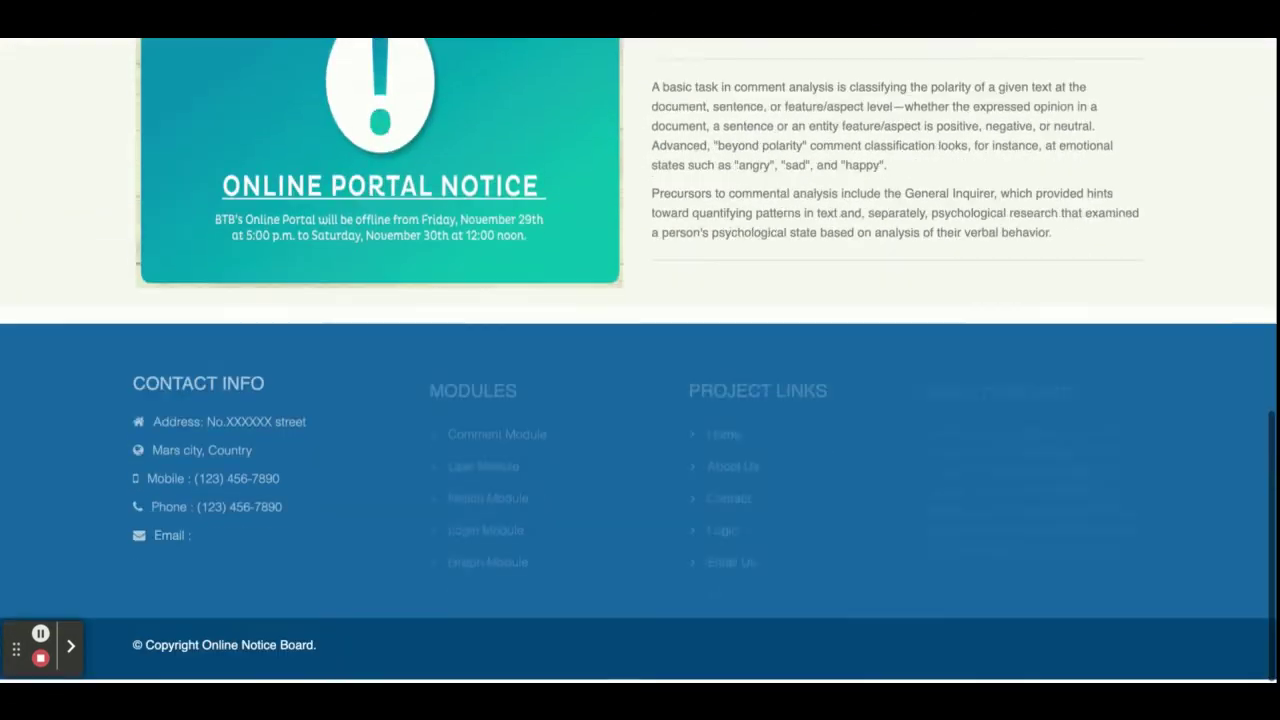
{"action": "scroll", "coordinate": [640, 360], "scroll_direction": "up", "scroll_amount": 15}
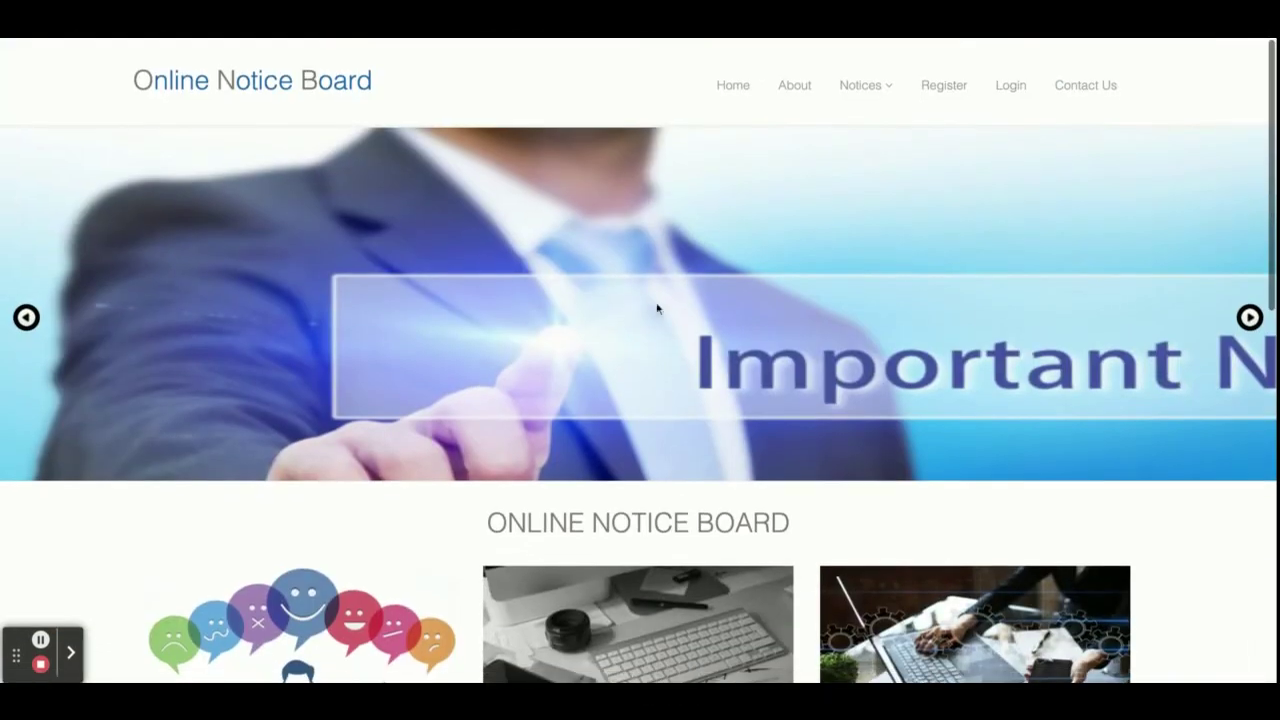
{"action": "left_click", "coordinate": [786, 88]}
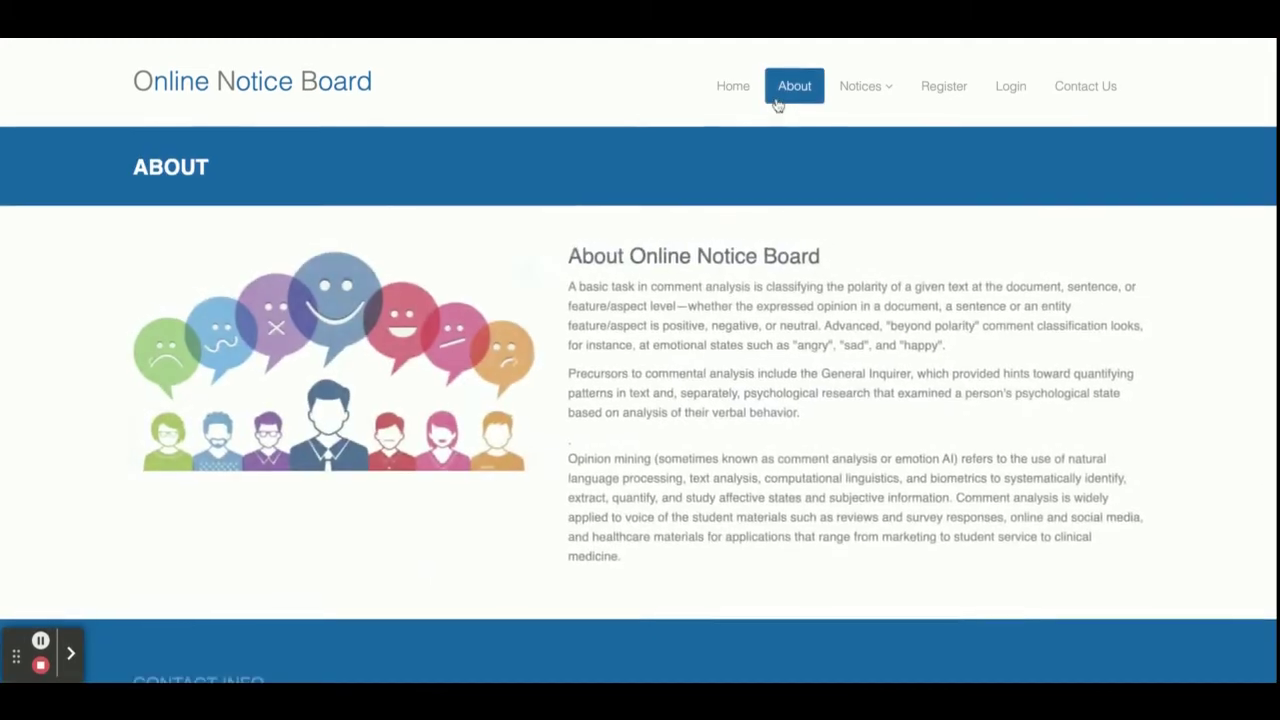
{"action": "scroll", "coordinate": [786, 95], "scroll_direction": "down", "scroll_amount": 5}
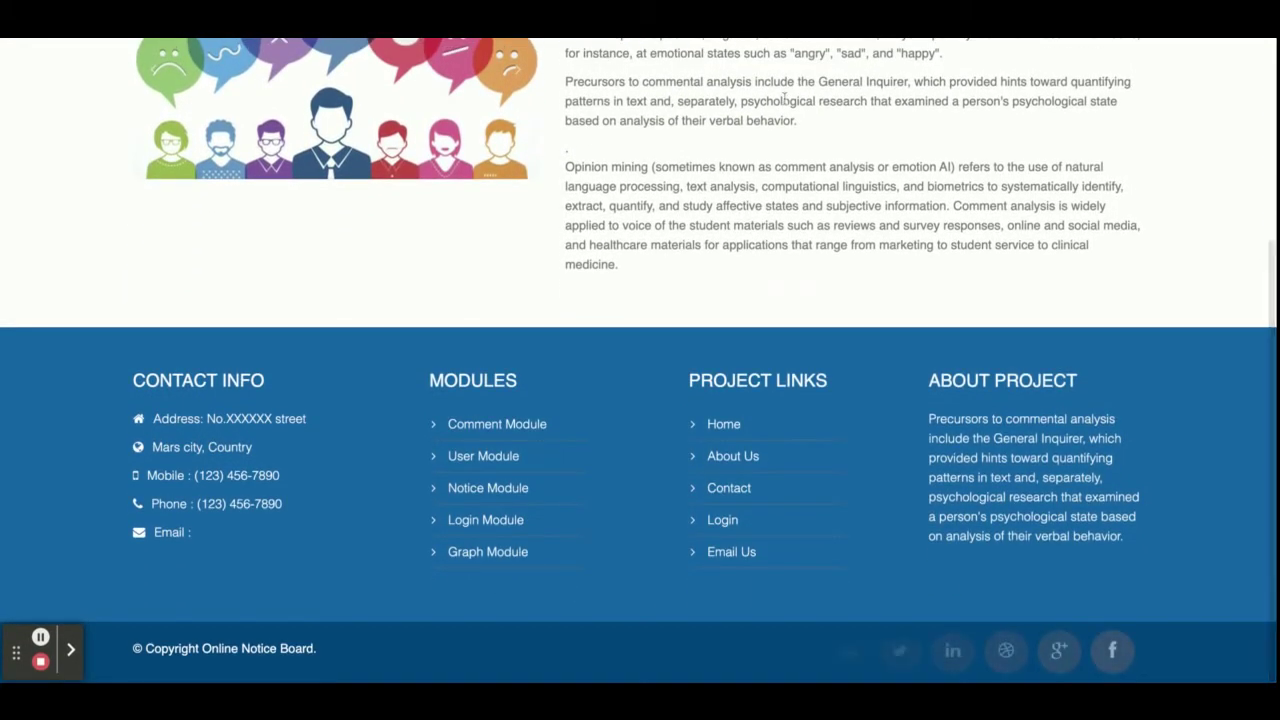
{"action": "scroll", "coordinate": [770, 162], "scroll_direction": "up", "scroll_amount": 5}
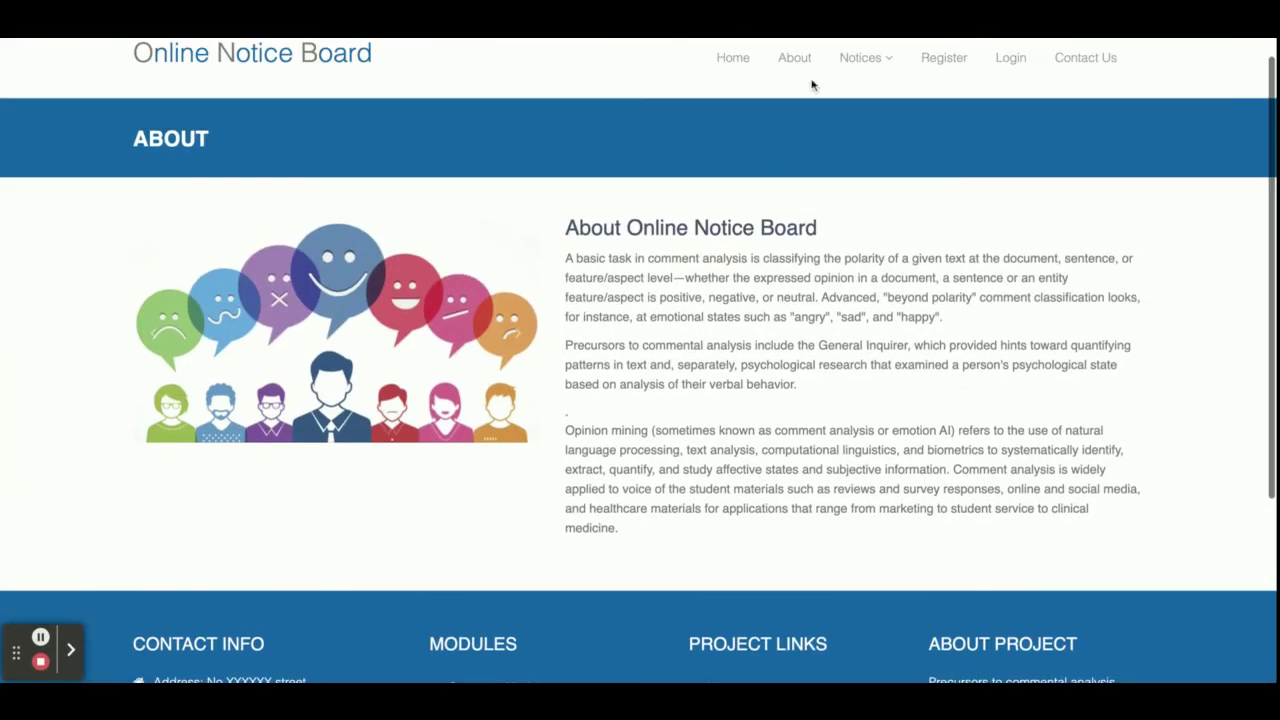
Step: Under Notices > All Notices, open the Even Semesters 15th April 2021 admission notice
{"action": "left_click", "coordinate": [858, 60]}
{"action": "left_click", "coordinate": [858, 111]}
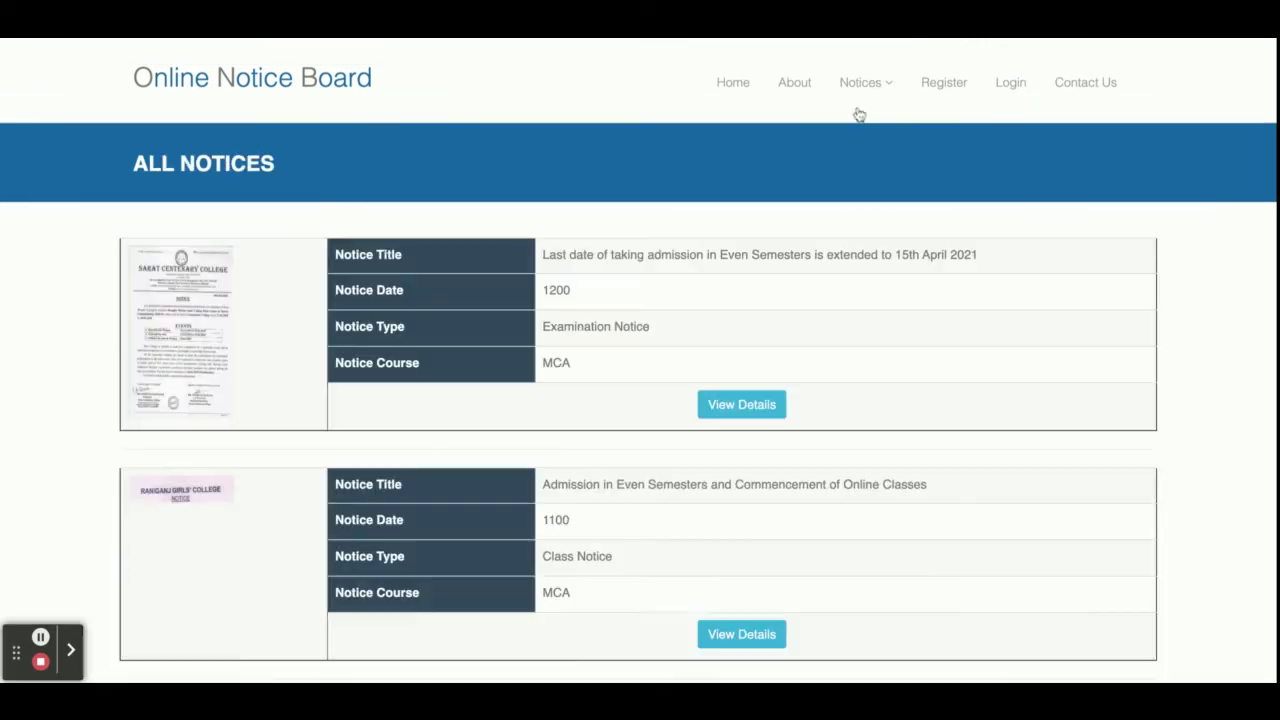
{"action": "scroll", "coordinate": [834, 238], "scroll_direction": "down", "scroll_amount": 2}
{"action": "scroll", "coordinate": [837, 239], "scroll_direction": "down", "scroll_amount": 4}
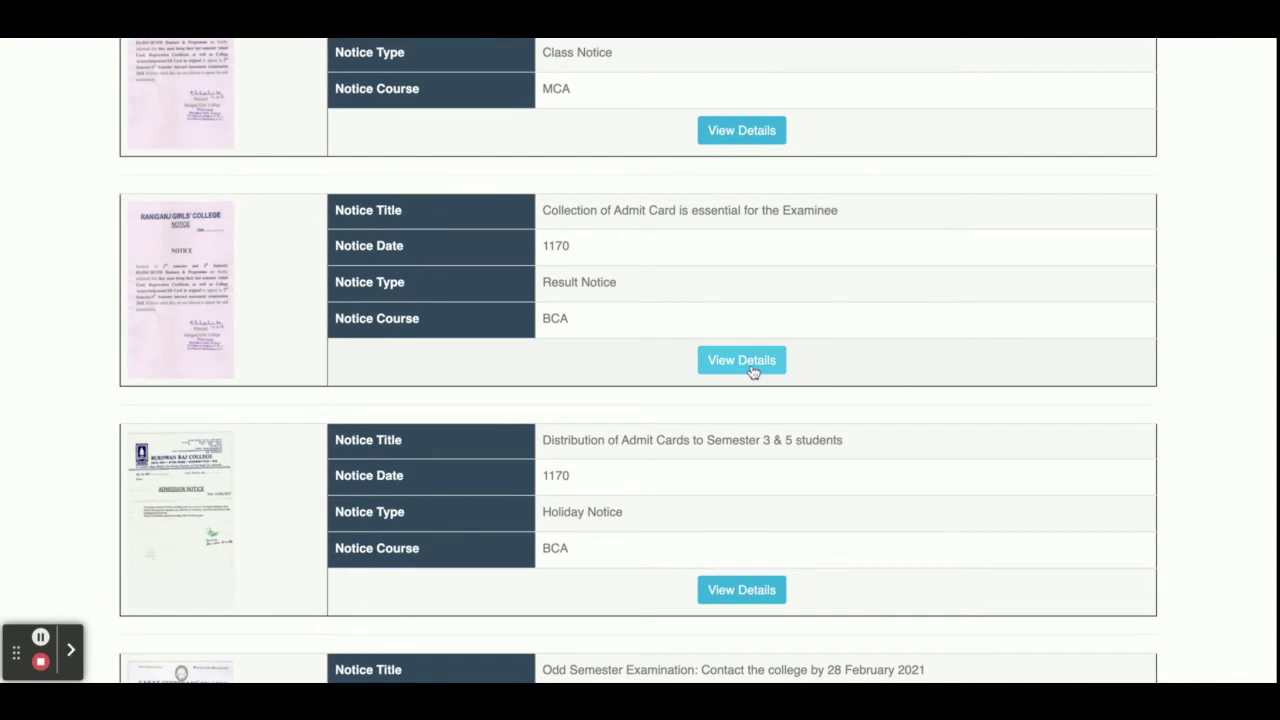
{"action": "scroll", "coordinate": [724, 270], "scroll_direction": "up", "scroll_amount": 10}
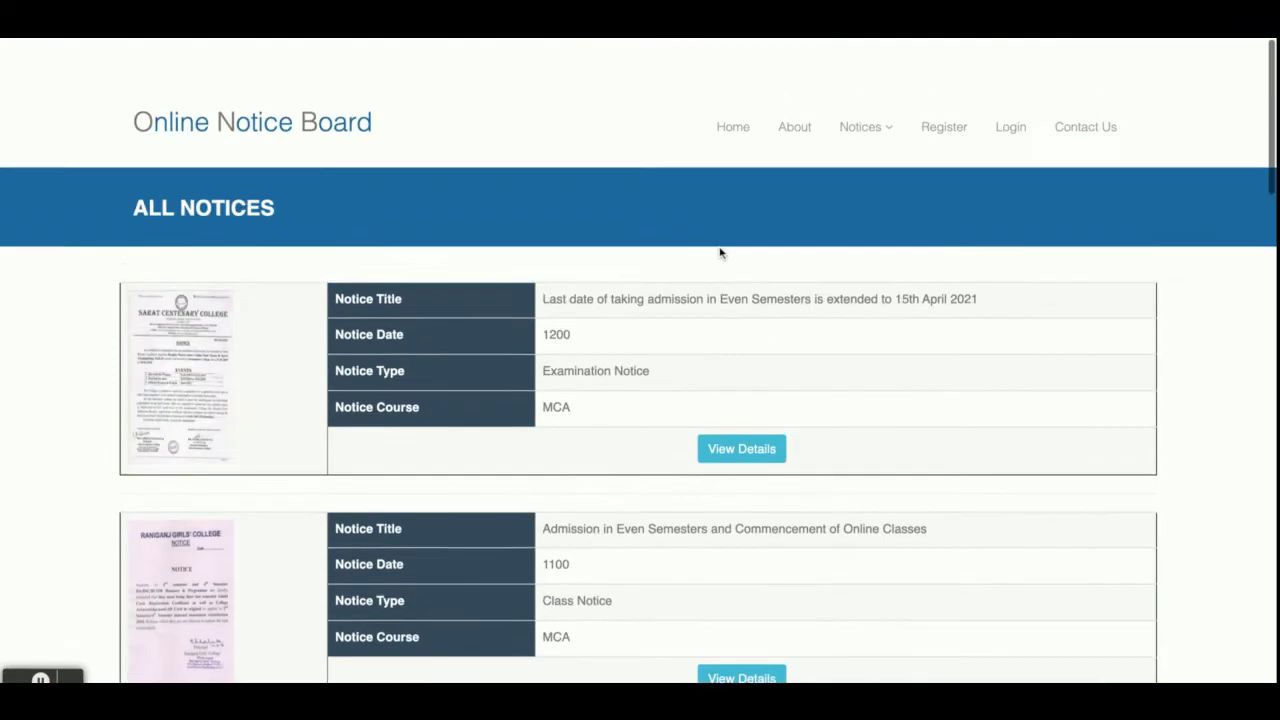
{"action": "scroll", "coordinate": [731, 386], "scroll_direction": "down", "scroll_amount": 1}
{"action": "left_click", "coordinate": [737, 403]}
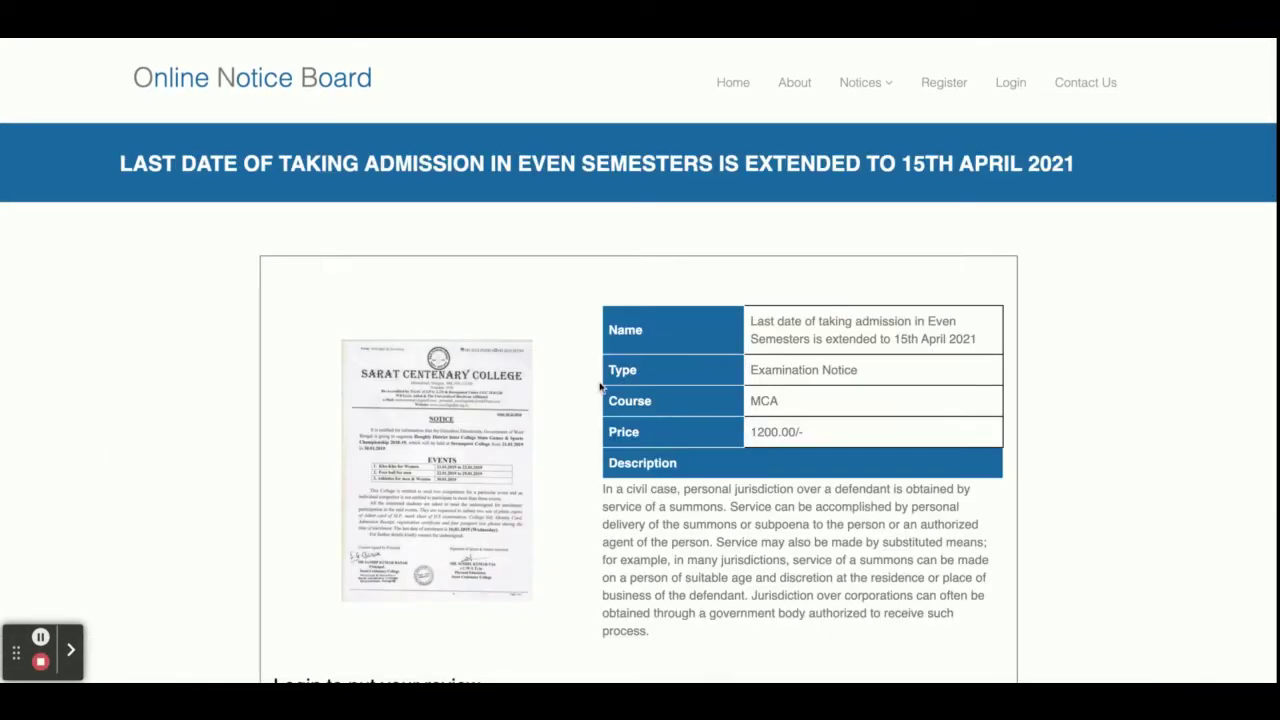
{"action": "scroll", "coordinate": [600, 386], "scroll_direction": "down", "scroll_amount": 3}
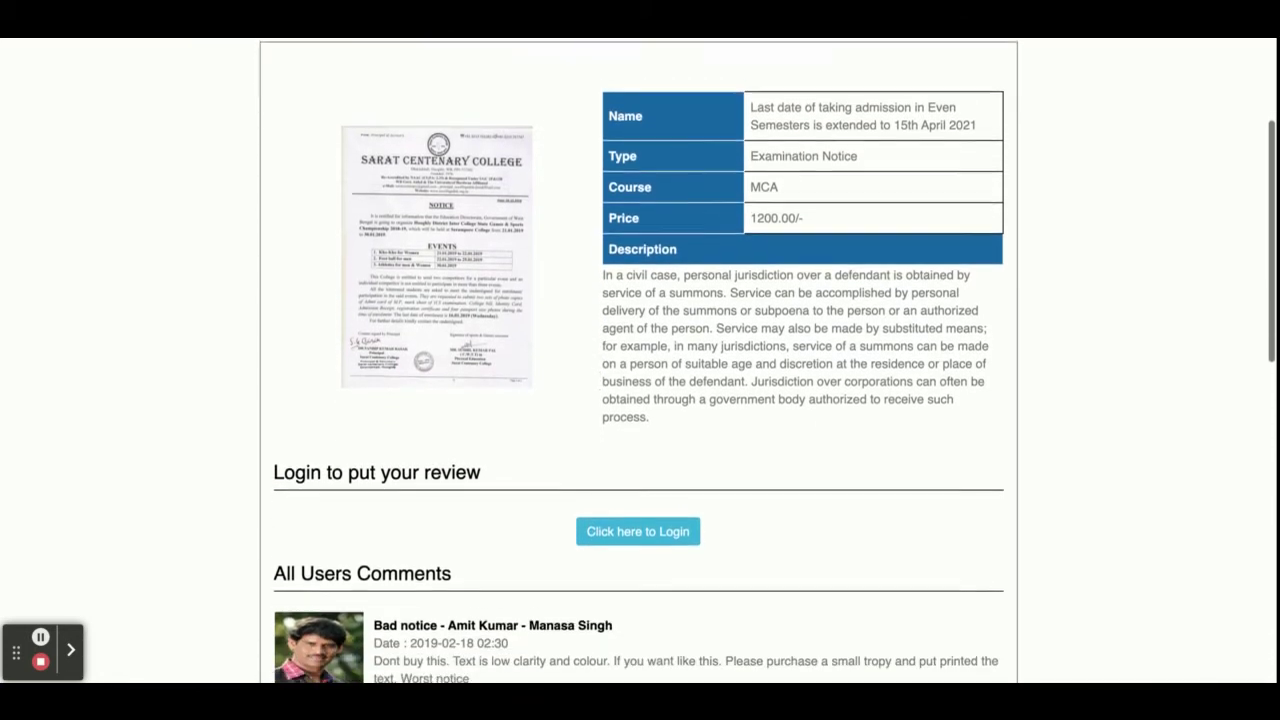
{"action": "scroll", "coordinate": [560, 449], "scroll_direction": "down", "scroll_amount": 2}
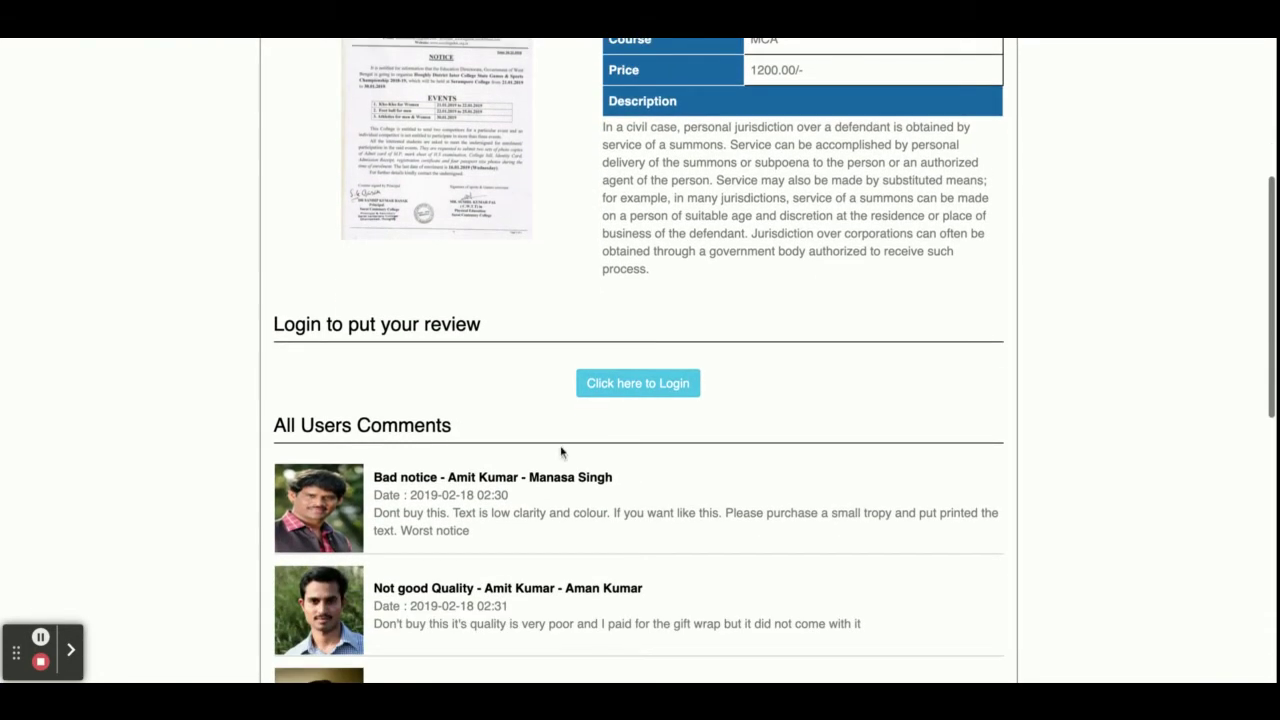
{"action": "scroll", "coordinate": [482, 487], "scroll_direction": "up", "scroll_amount": 2}
{"action": "scroll", "coordinate": [482, 487], "scroll_direction": "down", "scroll_amount": 4}
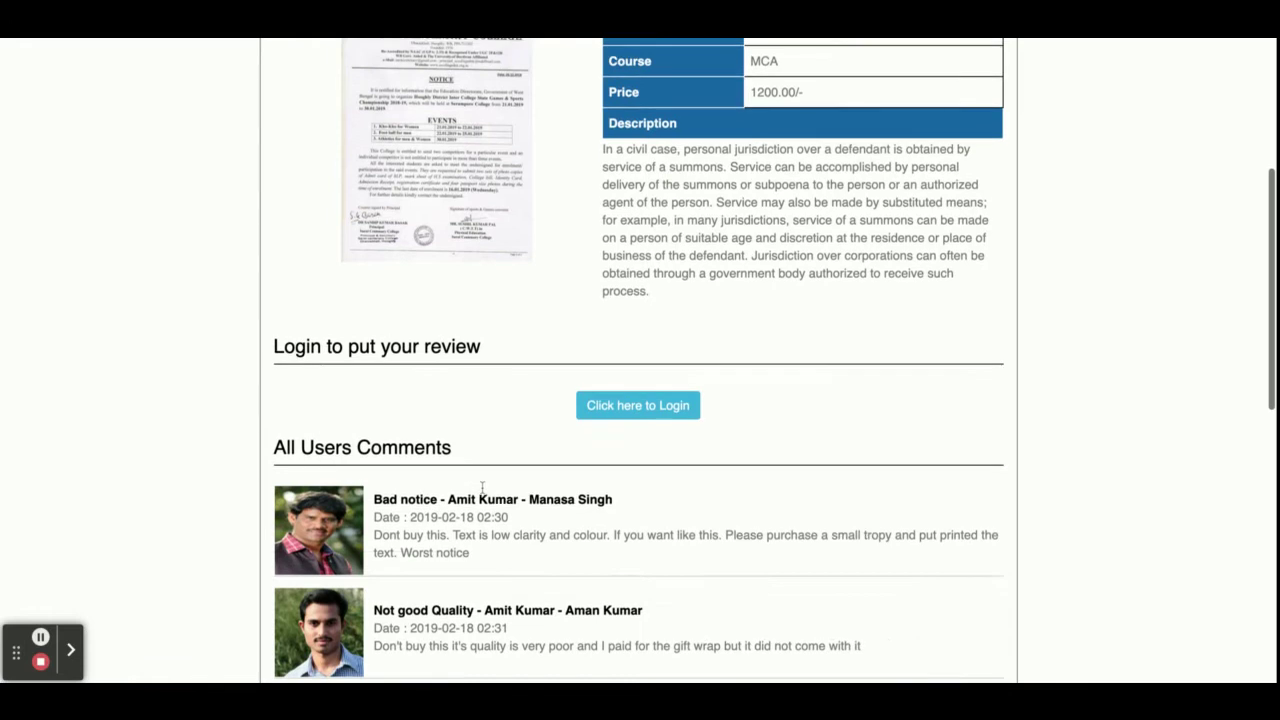
{"action": "scroll", "coordinate": [640, 400], "scroll_direction": "down", "scroll_amount": 5}
{"action": "scroll", "coordinate": [640, 400], "scroll_direction": "up", "scroll_amount": 3}
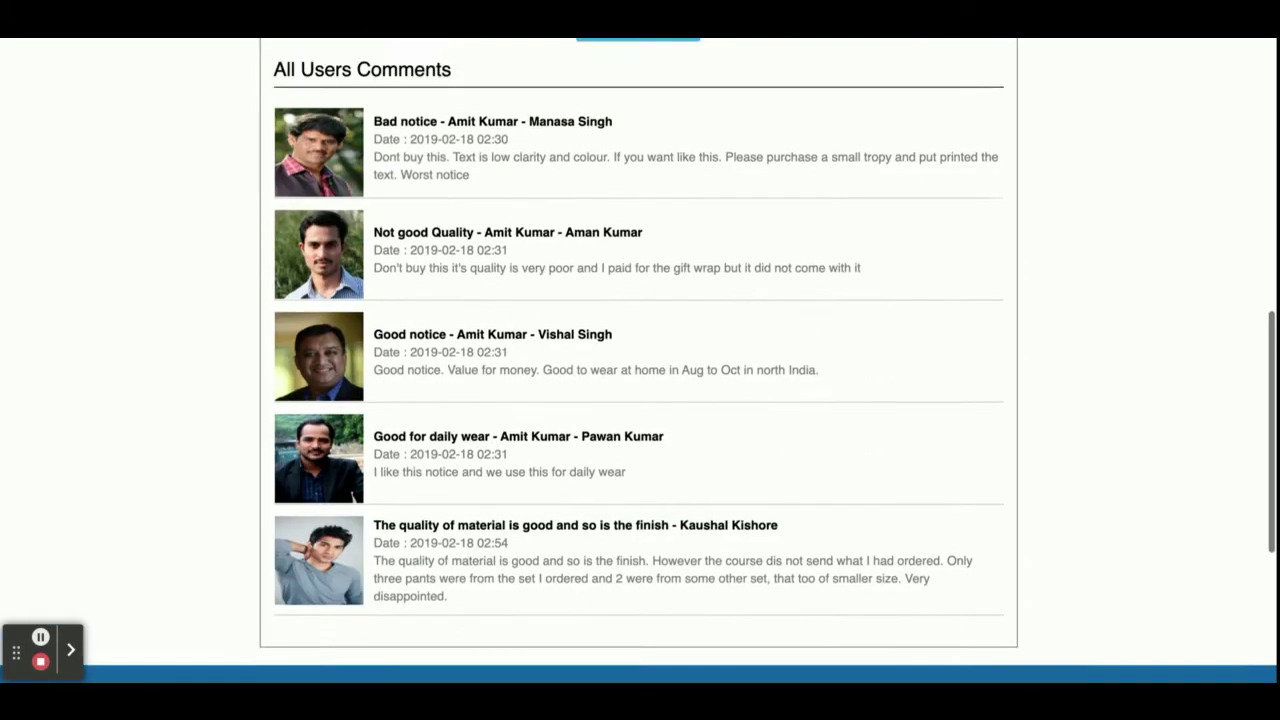
{"action": "scroll", "coordinate": [528, 487], "scroll_direction": "up", "scroll_amount": 5}
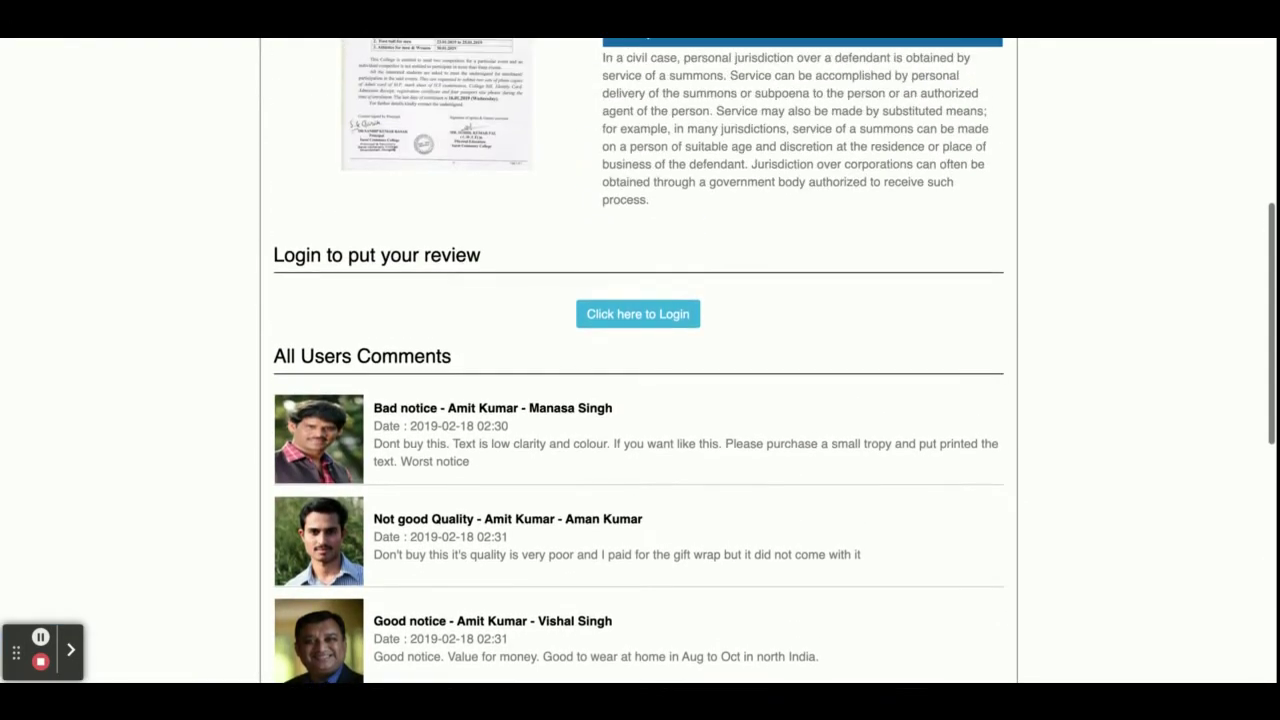
{"action": "scroll", "coordinate": [528, 487], "scroll_direction": "up", "scroll_amount": 3}
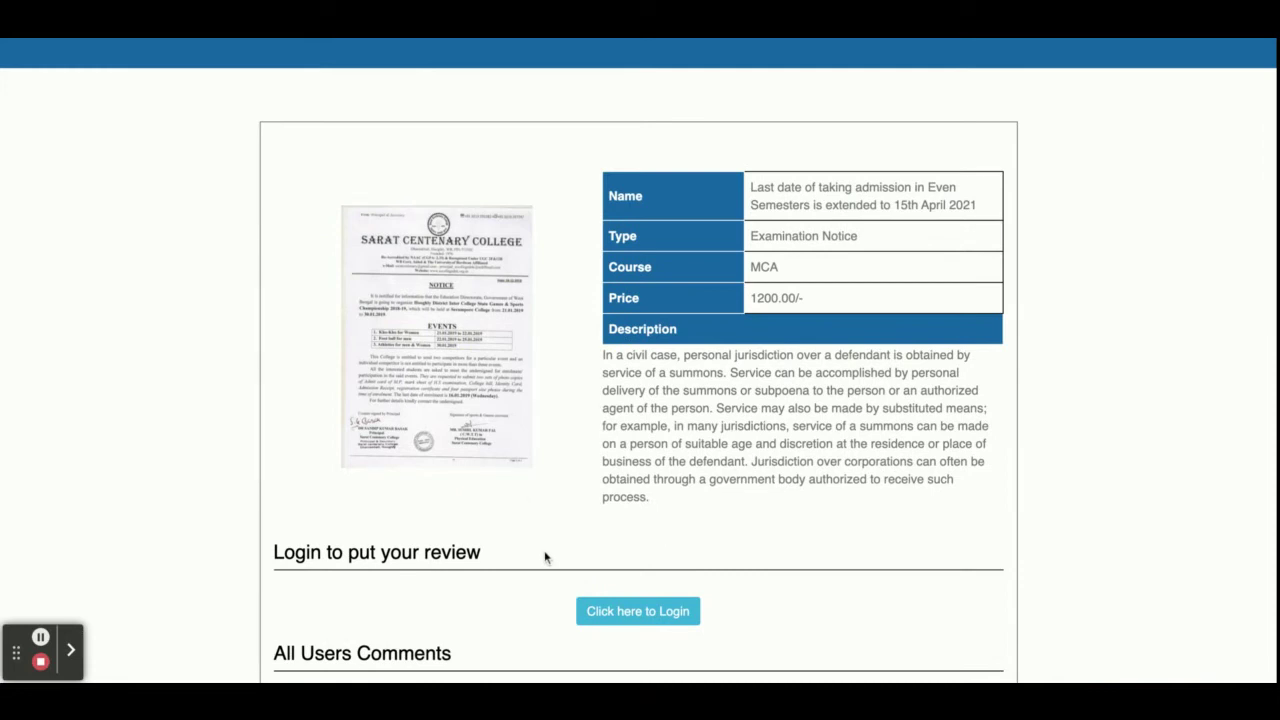
{"action": "scroll", "coordinate": [545, 555], "scroll_direction": "down", "scroll_amount": 2}
{"action": "scroll", "coordinate": [579, 461], "scroll_direction": "down", "scroll_amount": 1}
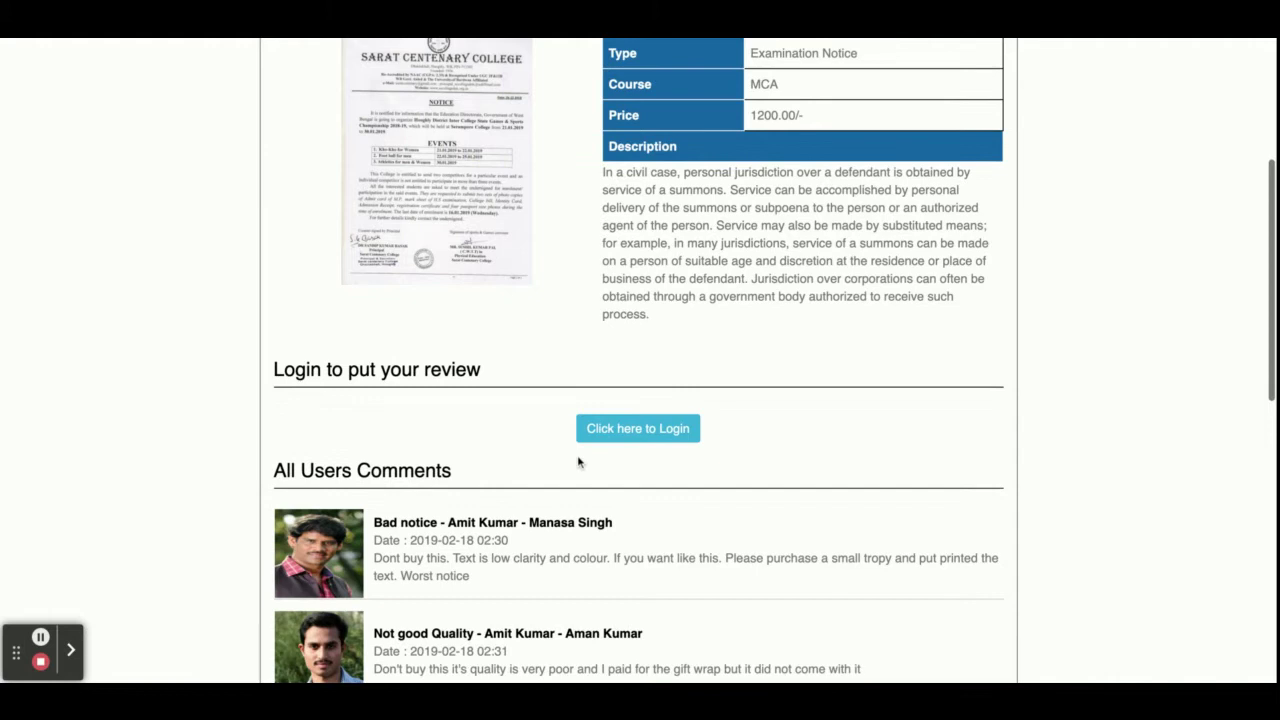
Step: Filter the notices to Result Notice, then to Fees Submission
{"action": "left_click", "coordinate": [651, 436]}
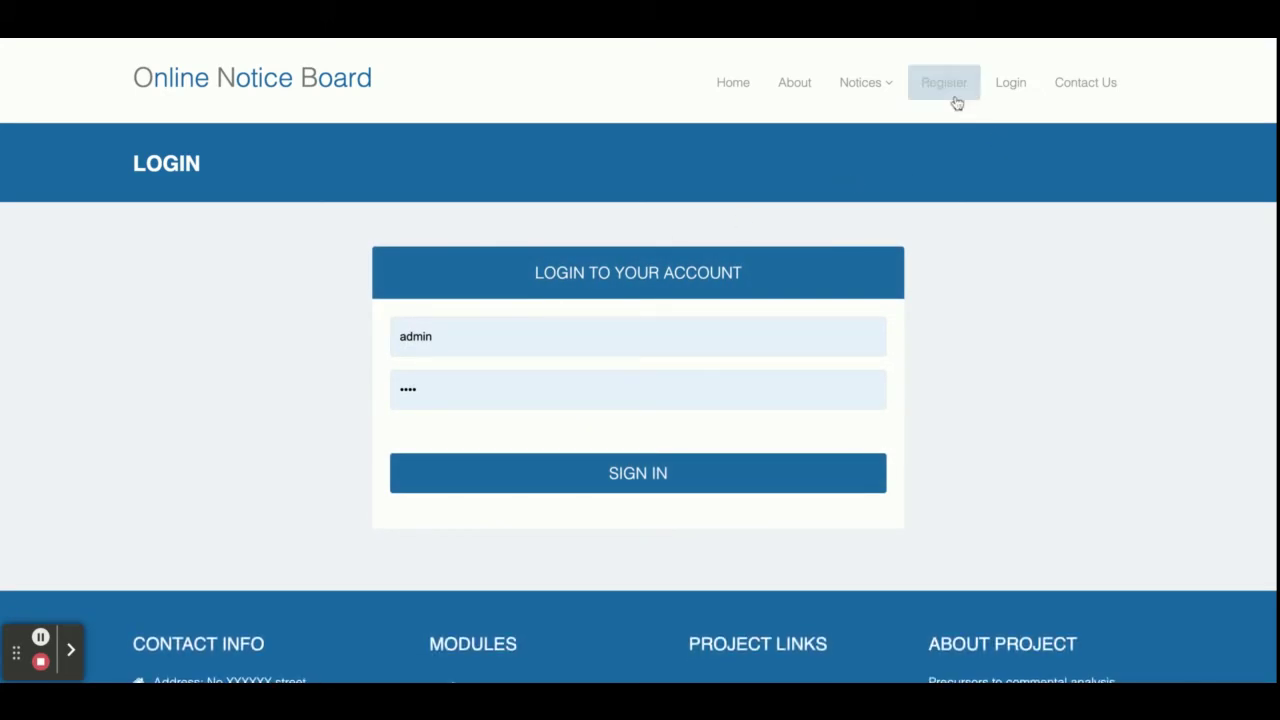
{"action": "mouse_move", "coordinate": [871, 92]}
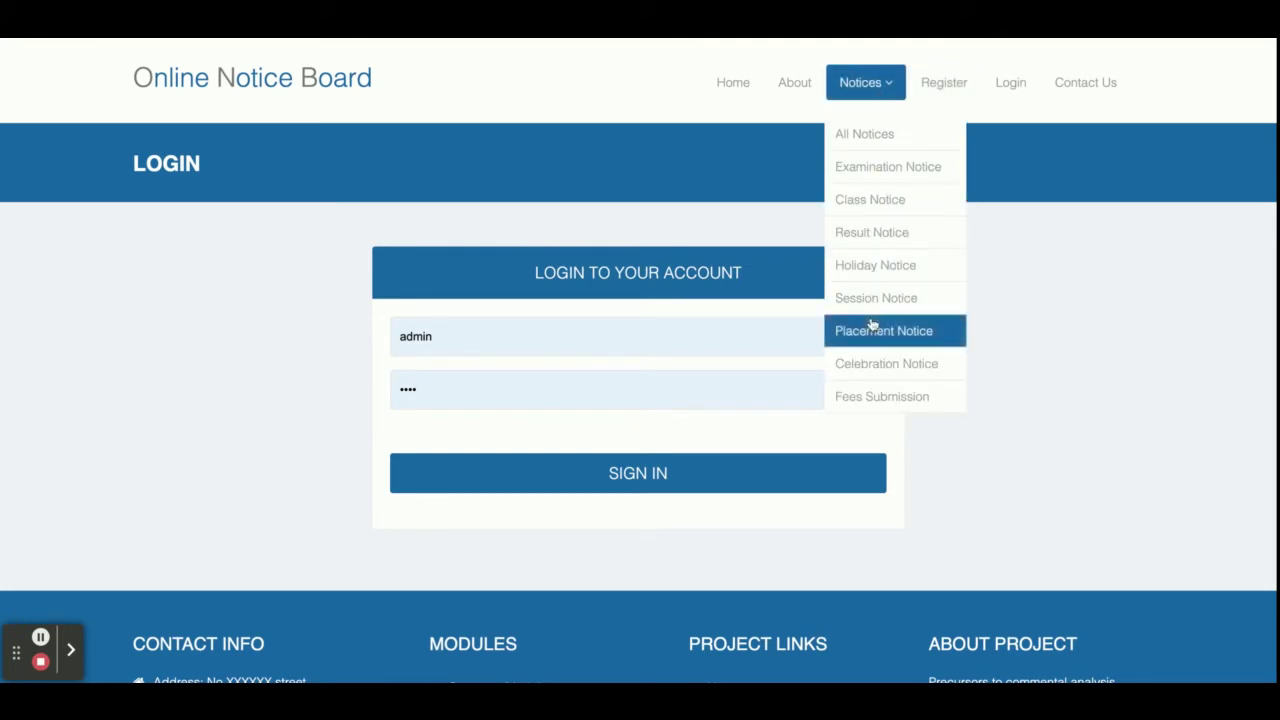
{"action": "left_click", "coordinate": [905, 245]}
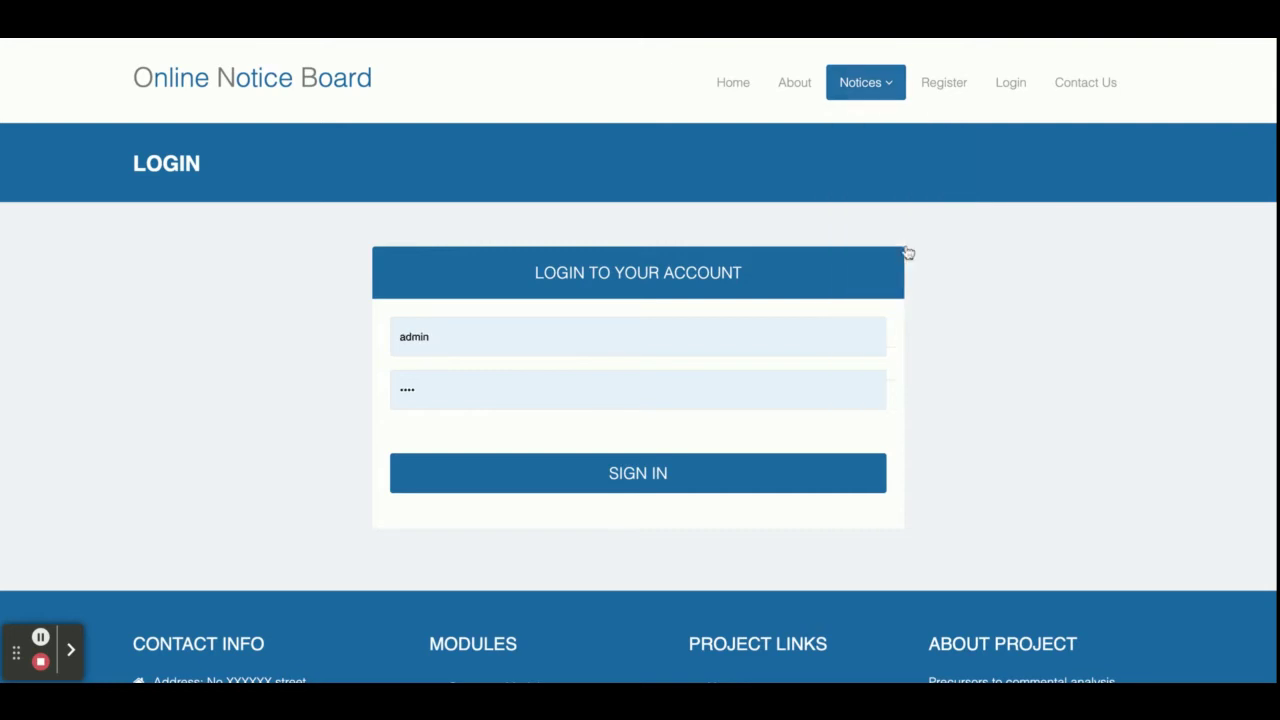
{"action": "mouse_move", "coordinate": [865, 82]}
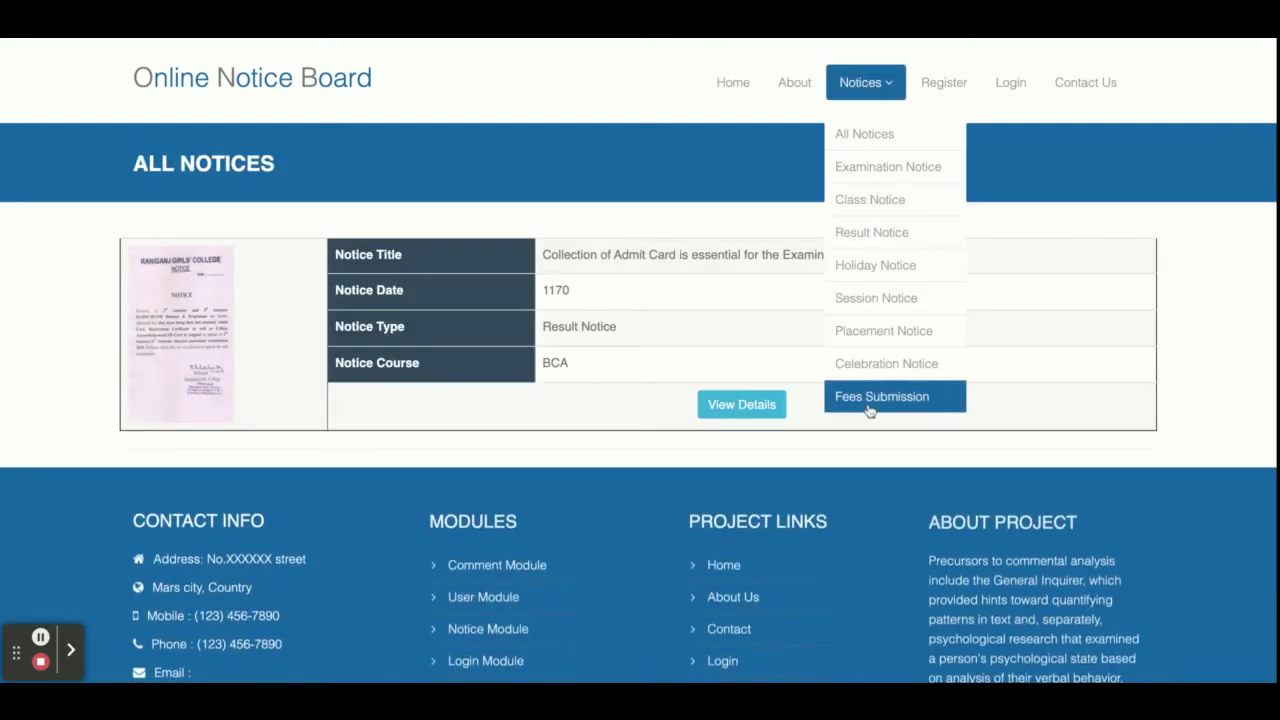
{"action": "left_click", "coordinate": [866, 398]}
Step: Return to All Notices, scroll the list, and open the first notice's details
{"action": "left_click", "coordinate": [860, 133]}
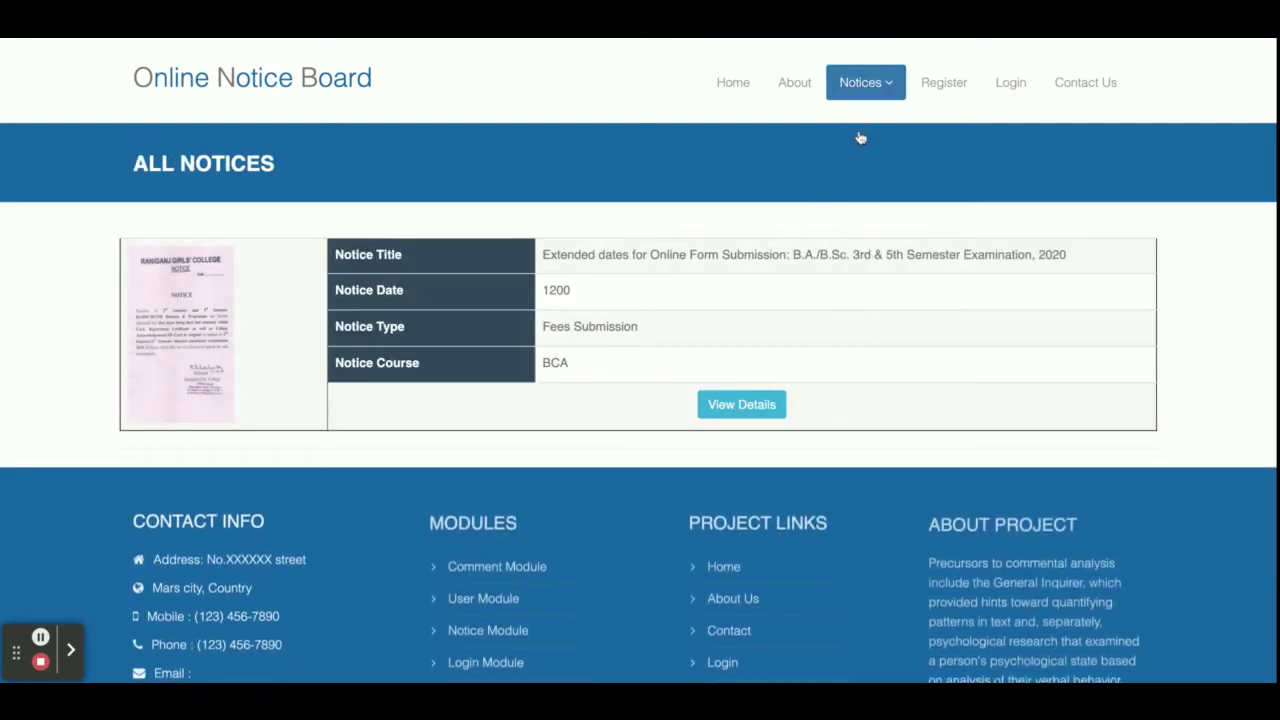
{"action": "scroll", "coordinate": [706, 351], "scroll_direction": "down", "scroll_amount": 8}
{"action": "scroll", "coordinate": [707, 350], "scroll_direction": "down", "scroll_amount": 8}
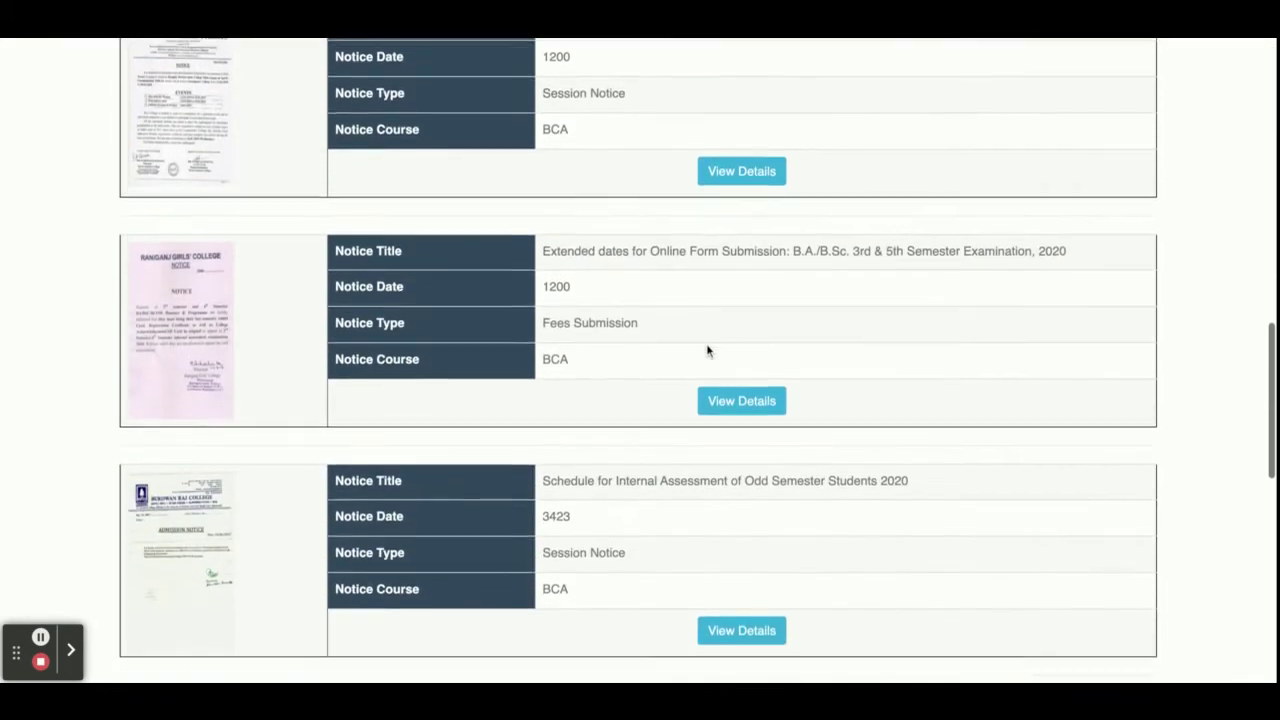
{"action": "scroll", "coordinate": [707, 350], "scroll_direction": "up", "scroll_amount": 3}
{"action": "scroll", "coordinate": [707, 350], "scroll_direction": "up", "scroll_amount": 10}
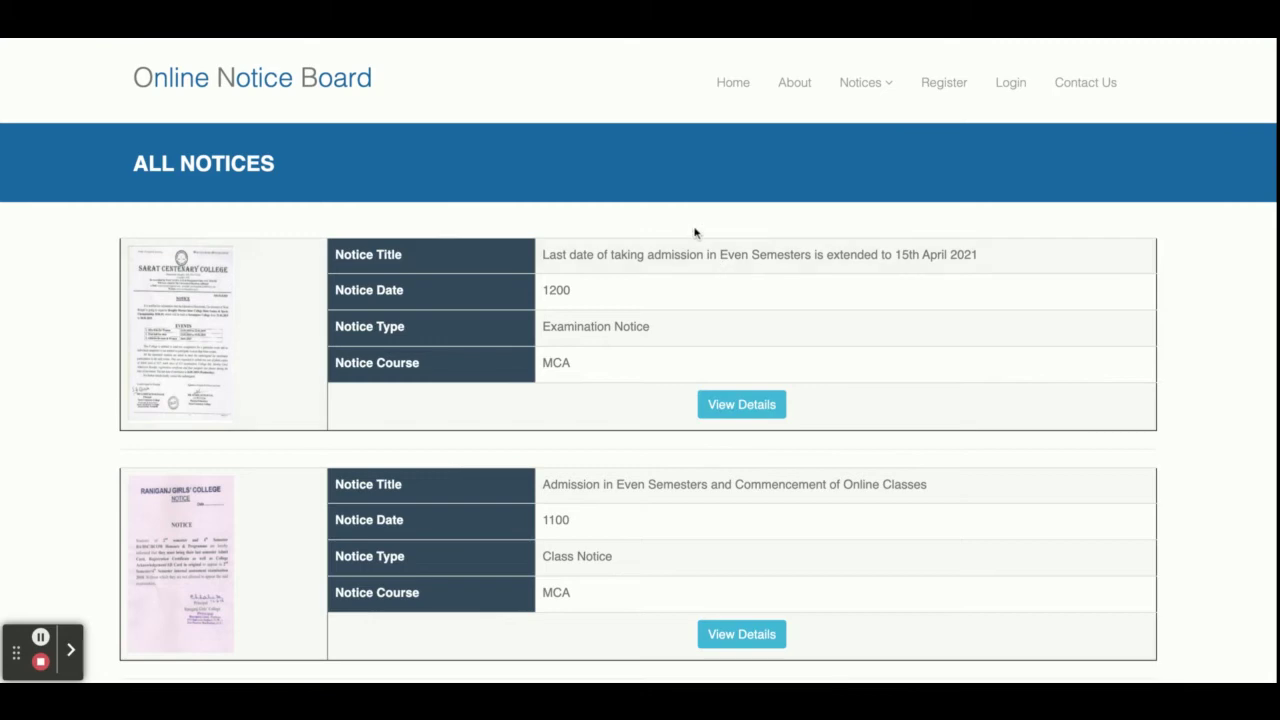
{"action": "scroll", "coordinate": [640, 326], "scroll_direction": "down", "scroll_amount": 1}
{"action": "scroll", "coordinate": [640, 326], "scroll_direction": "up", "scroll_amount": 1}
{"action": "scroll", "coordinate": [469, 400], "scroll_direction": "down", "scroll_amount": 6}
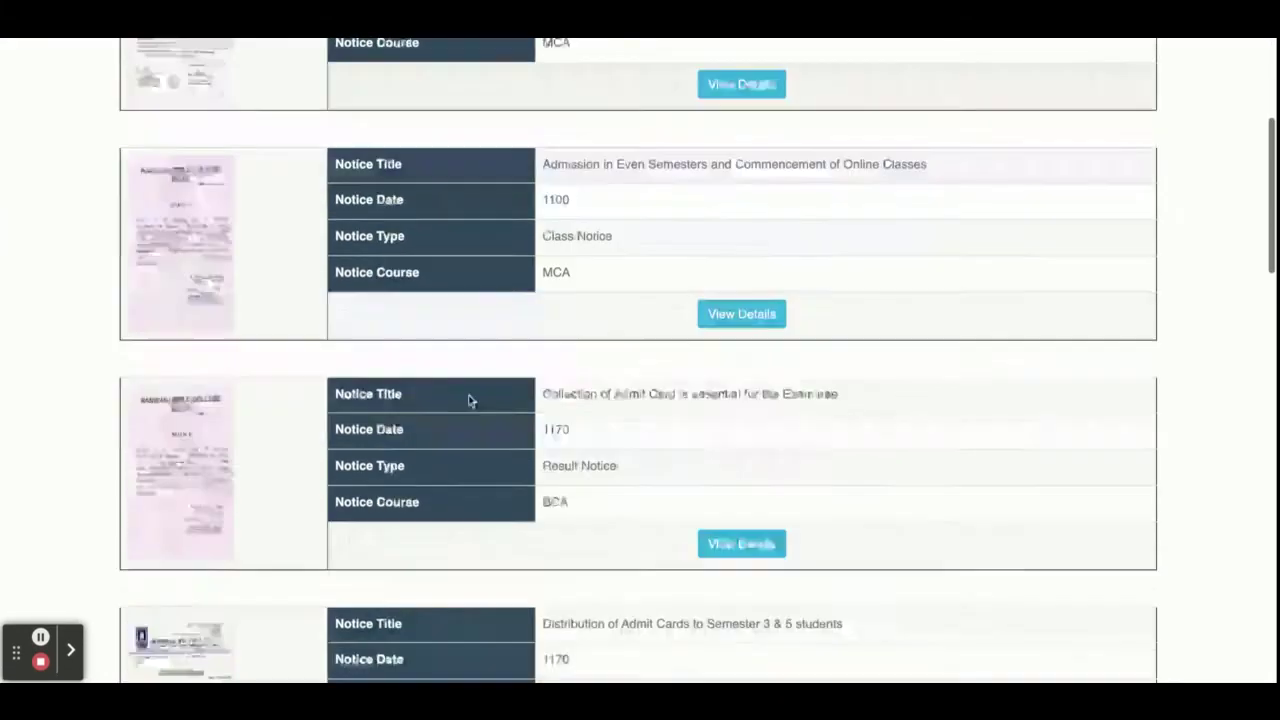
{"action": "scroll", "coordinate": [471, 400], "scroll_direction": "up", "scroll_amount": 6}
{"action": "scroll", "coordinate": [470, 345], "scroll_direction": "down", "scroll_amount": 9}
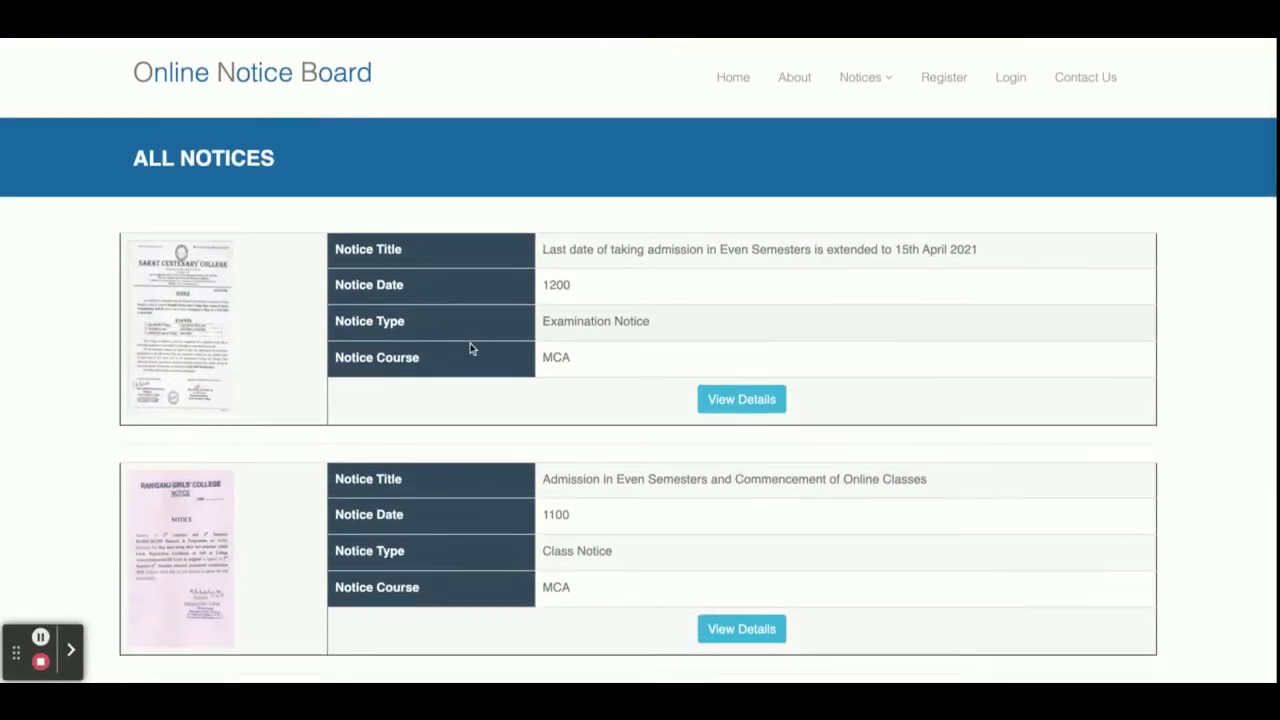
{"action": "scroll", "coordinate": [469, 191], "scroll_direction": "up", "scroll_amount": 8}
{"action": "left_click", "coordinate": [733, 328]}
Step: Scroll through the student registration form, then go to the Login page
{"action": "left_click", "coordinate": [943, 82]}
{"action": "scroll", "coordinate": [797, 254], "scroll_direction": "down", "scroll_amount": 7}
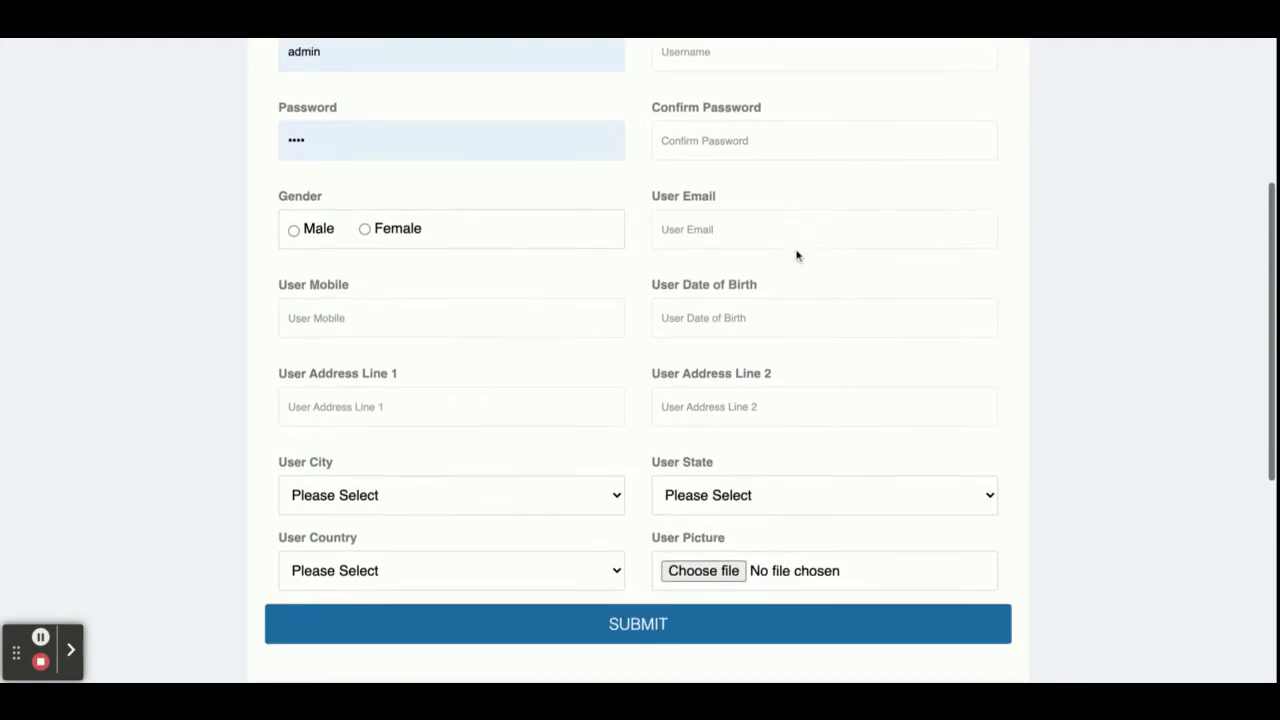
{"action": "scroll", "coordinate": [800, 258], "scroll_direction": "up", "scroll_amount": 3}
{"action": "scroll", "coordinate": [803, 299], "scroll_direction": "up", "scroll_amount": 5}
{"action": "scroll", "coordinate": [803, 297], "scroll_direction": "down", "scroll_amount": 10}
{"action": "scroll", "coordinate": [944, 157], "scroll_direction": "up", "scroll_amount": 8}
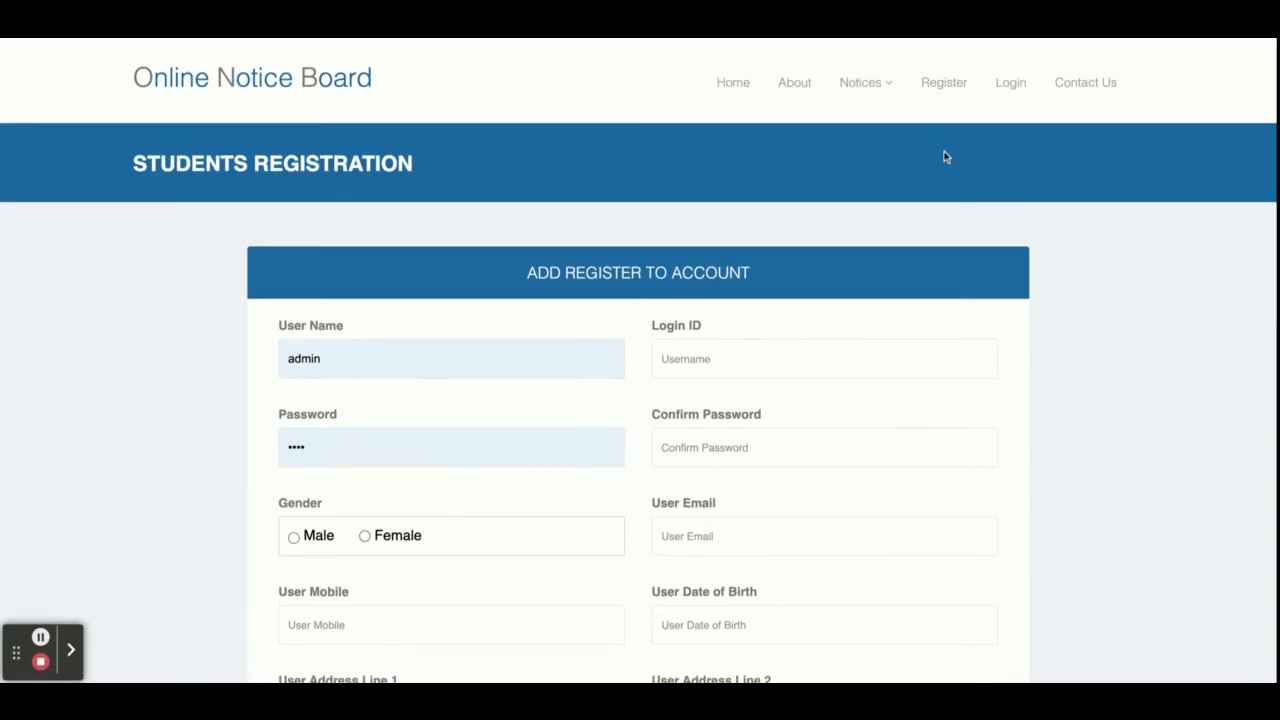
{"action": "left_click", "coordinate": [1010, 82]}
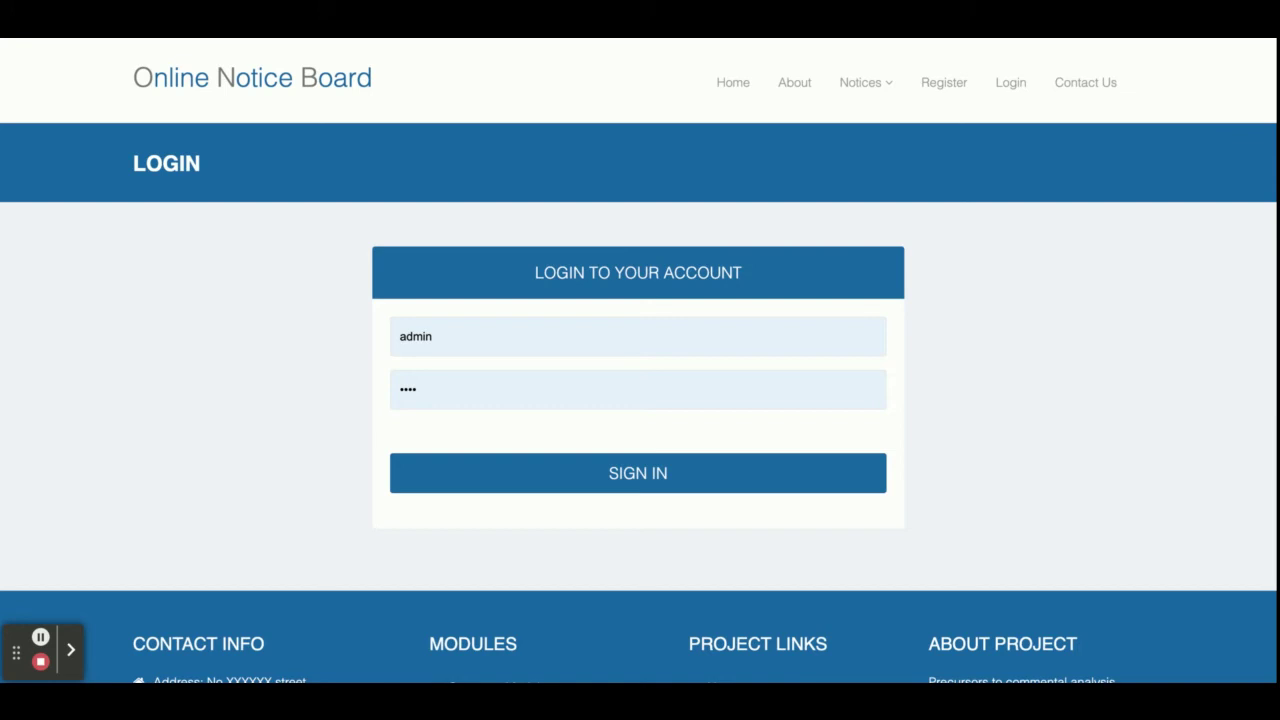
{"action": "left_click", "coordinate": [1080, 84]}
{"action": "scroll", "coordinate": [837, 269], "scroll_direction": "down", "scroll_amount": 4}
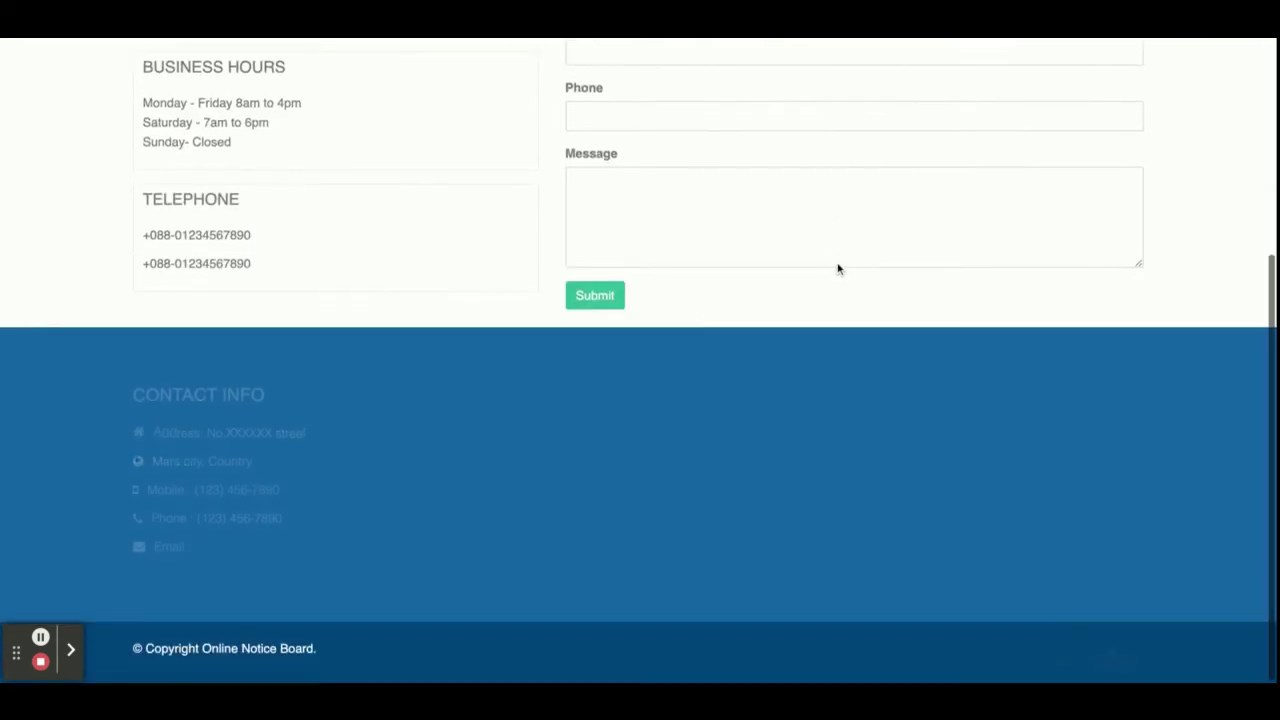
{"action": "scroll", "coordinate": [838, 268], "scroll_direction": "up", "scroll_amount": 4}
{"action": "scroll", "coordinate": [838, 268], "scroll_direction": "down", "scroll_amount": 1}
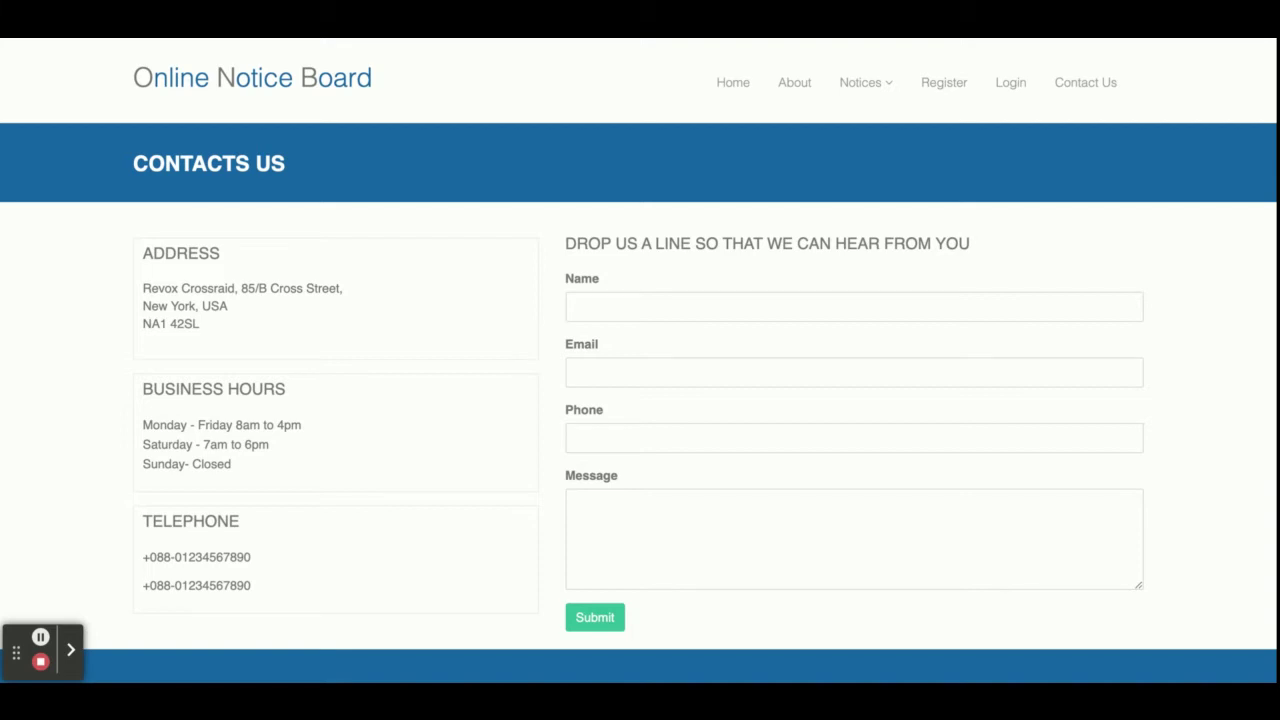
{"action": "left_click", "coordinate": [1018, 97]}
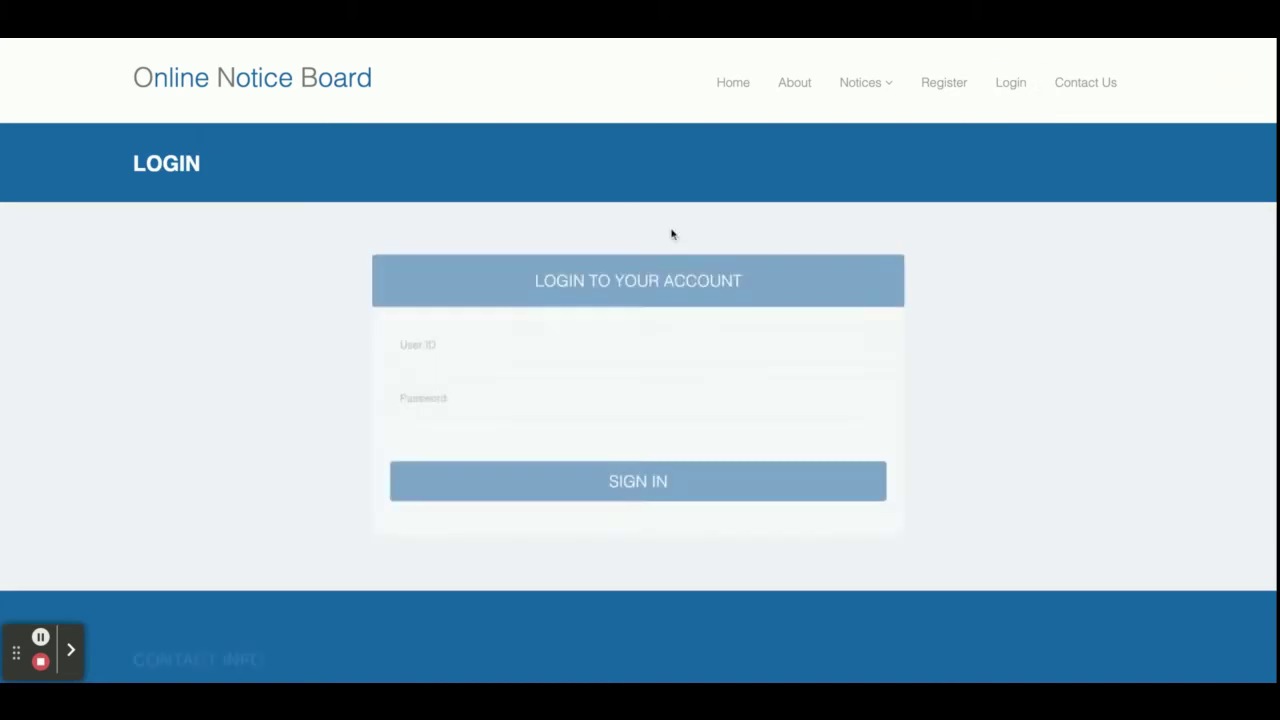
{"action": "double_click", "coordinate": [583, 338]}
{"action": "left_click", "coordinate": [663, 323]}
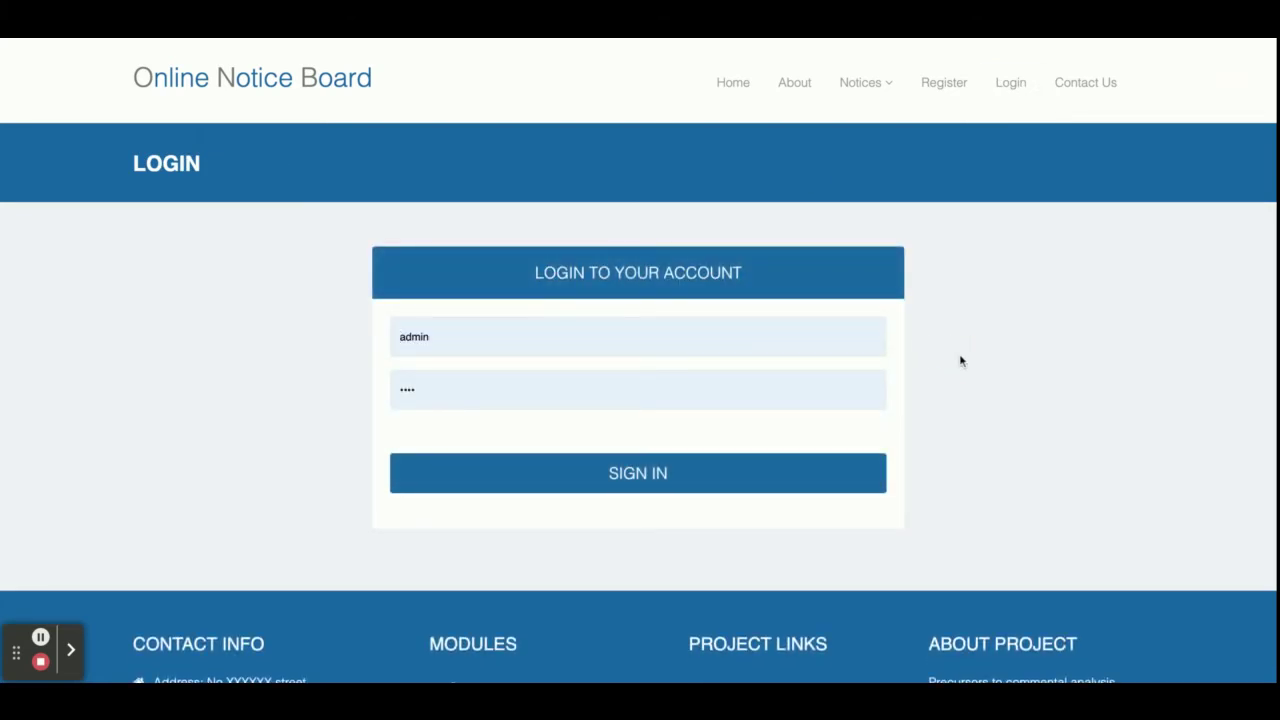
Step: Sign in as administrator and look through the Administration and My Account menus
{"action": "left_click", "coordinate": [665, 475]}
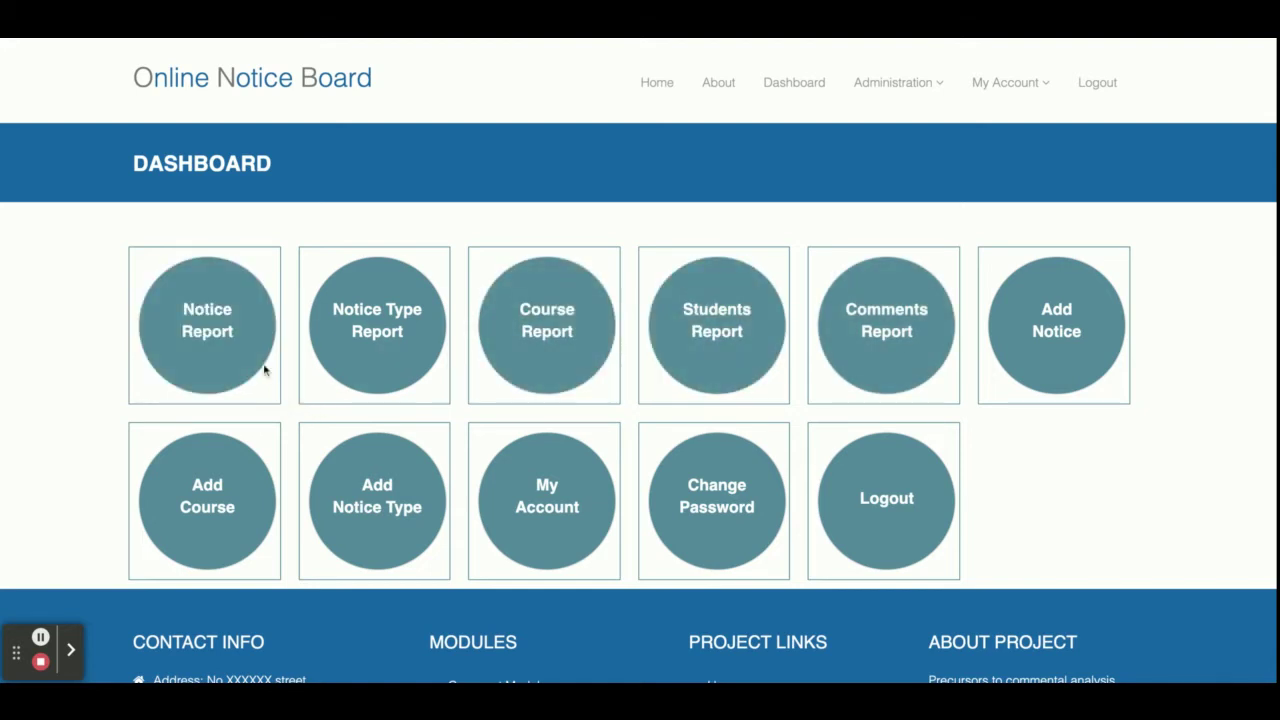
{"action": "left_click", "coordinate": [898, 82]}
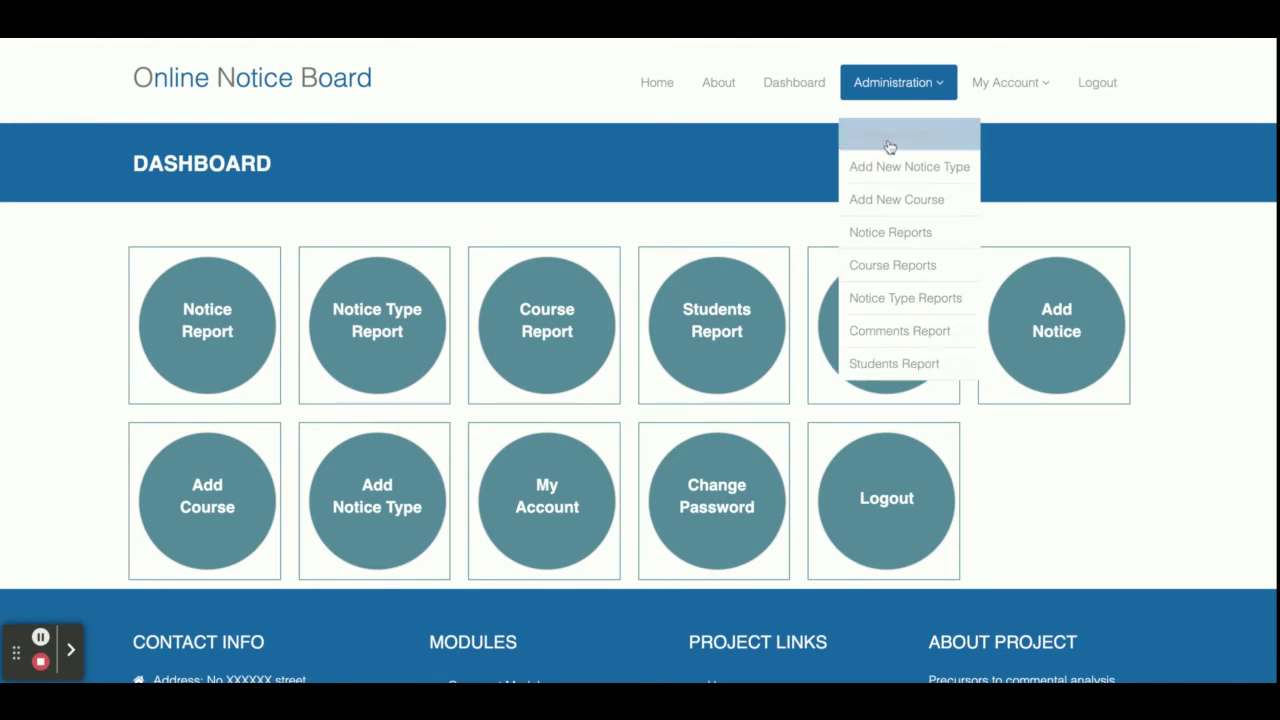
{"action": "left_click", "coordinate": [1006, 82]}
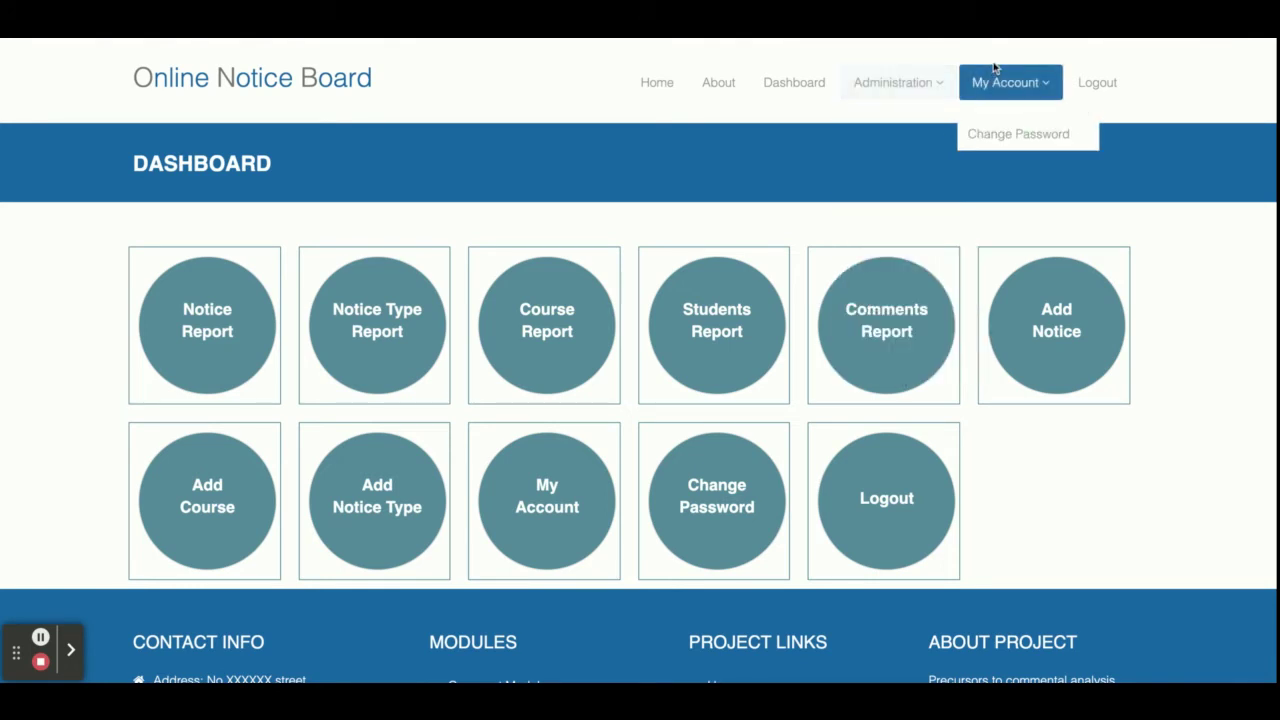
{"action": "left_click", "coordinate": [900, 90]}
{"action": "mouse_move", "coordinate": [932, 70]}
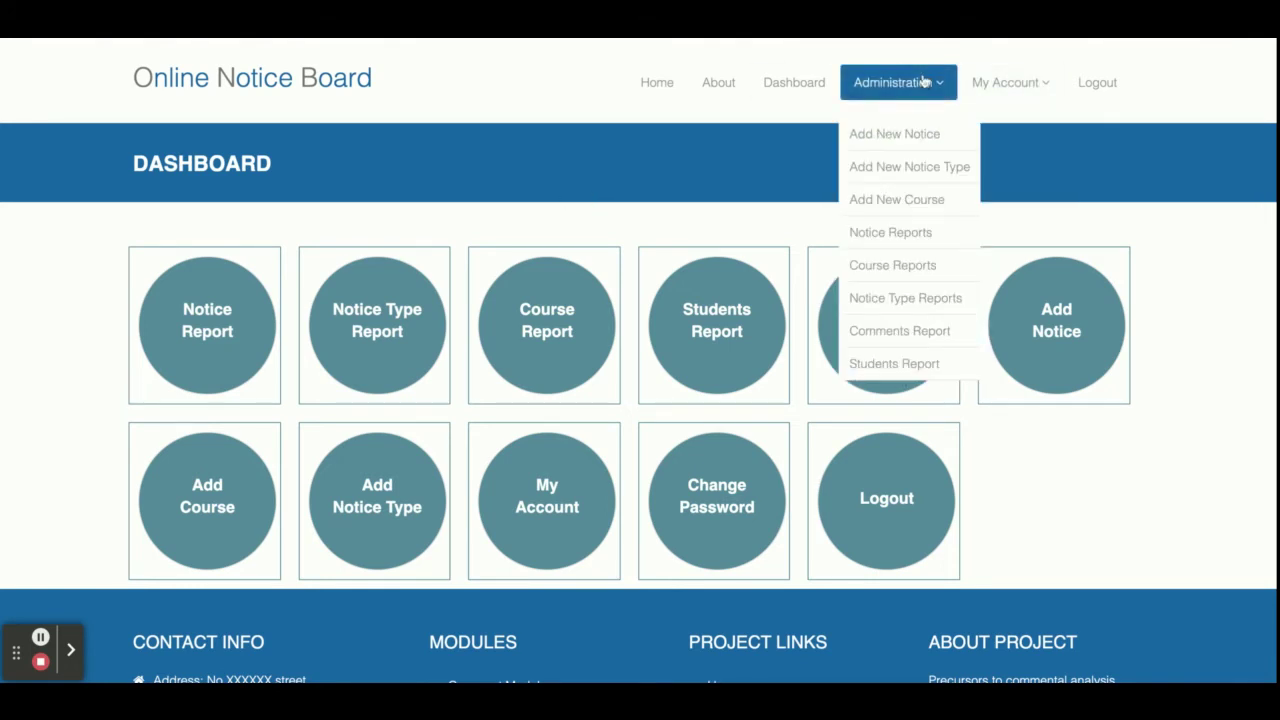
Step: Visit Home and About, return to the Dashboard, then go to Administration > Add New Notice
{"action": "left_click", "coordinate": [657, 88]}
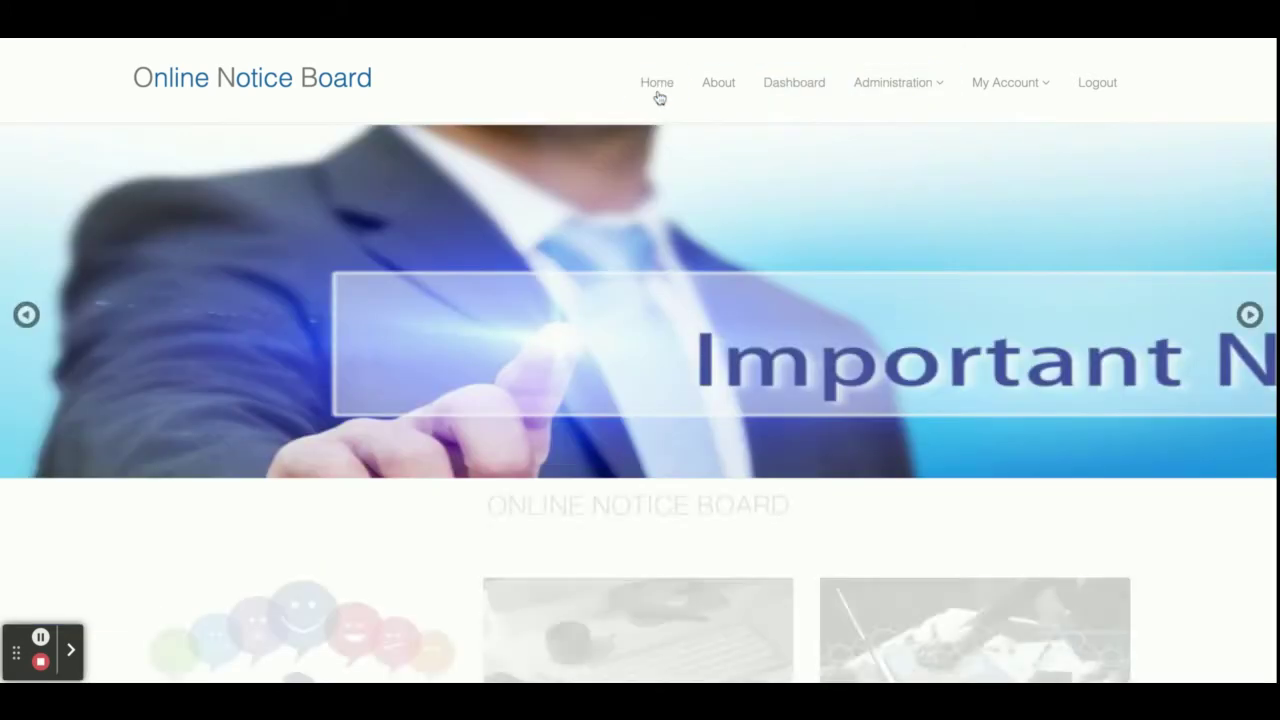
{"action": "left_click", "coordinate": [731, 92]}
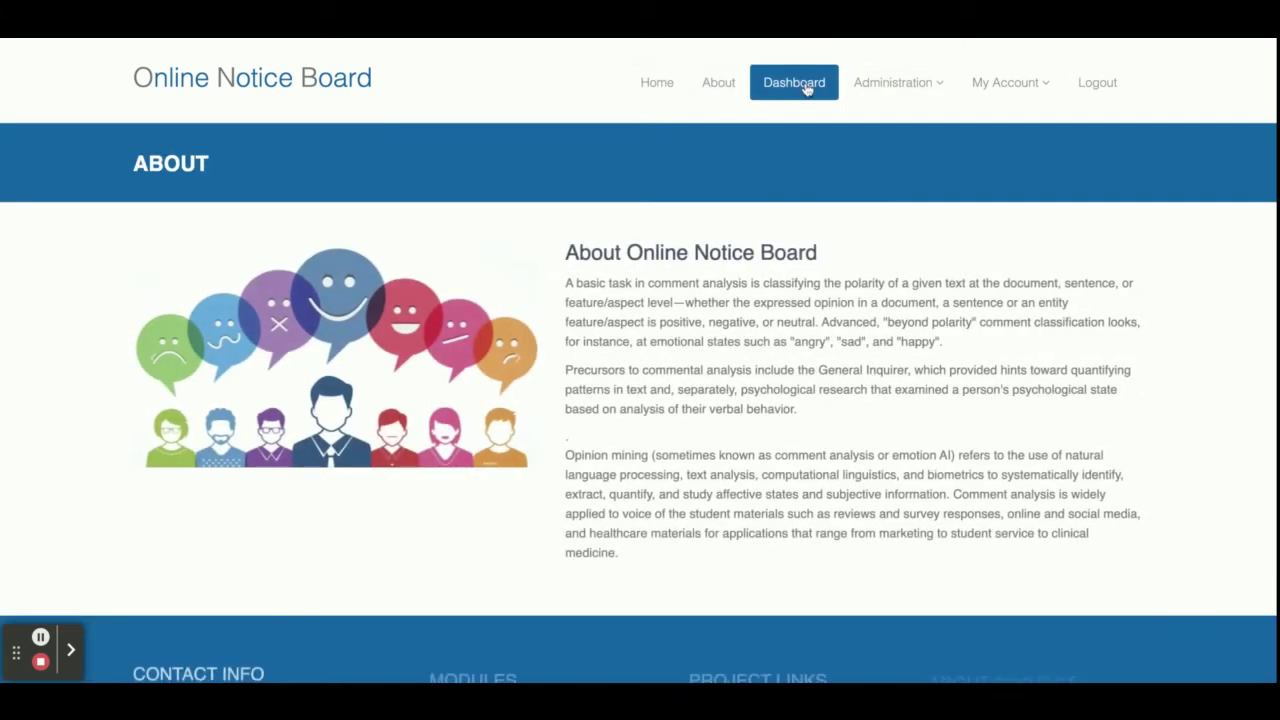
{"action": "left_click", "coordinate": [806, 88]}
{"action": "mouse_move", "coordinate": [945, 80]}
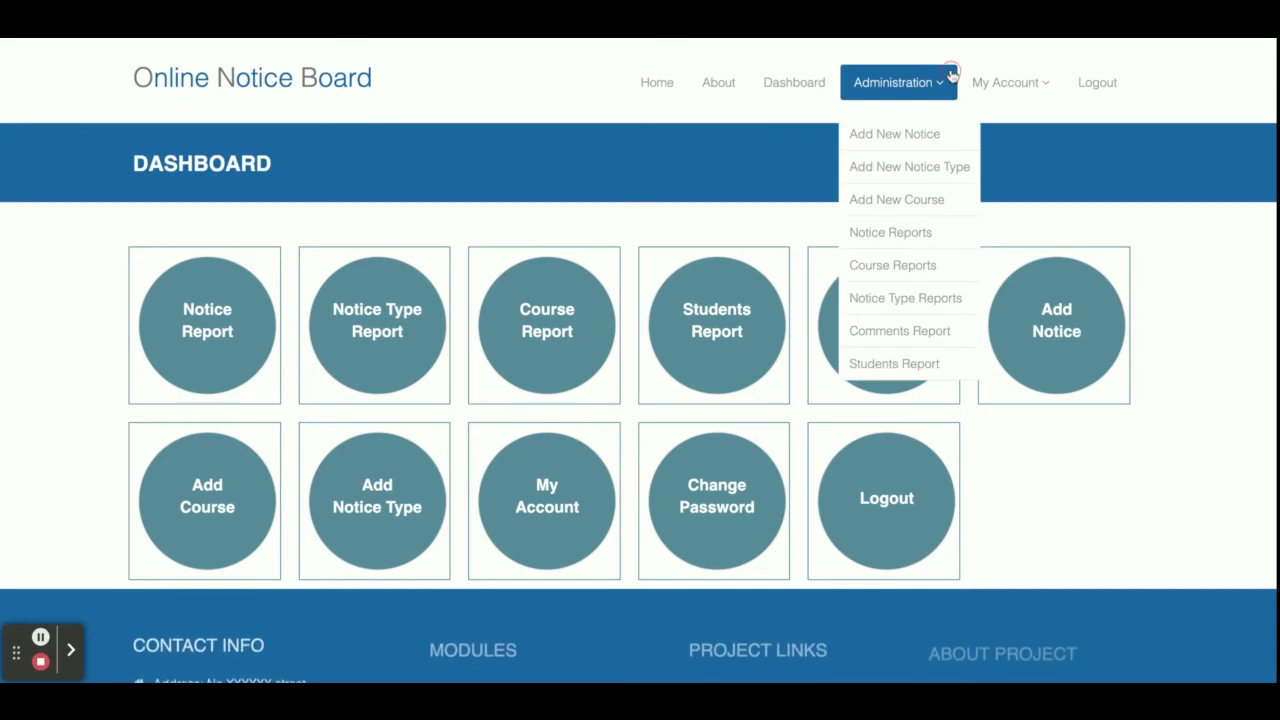
{"action": "left_click", "coordinate": [896, 136]}
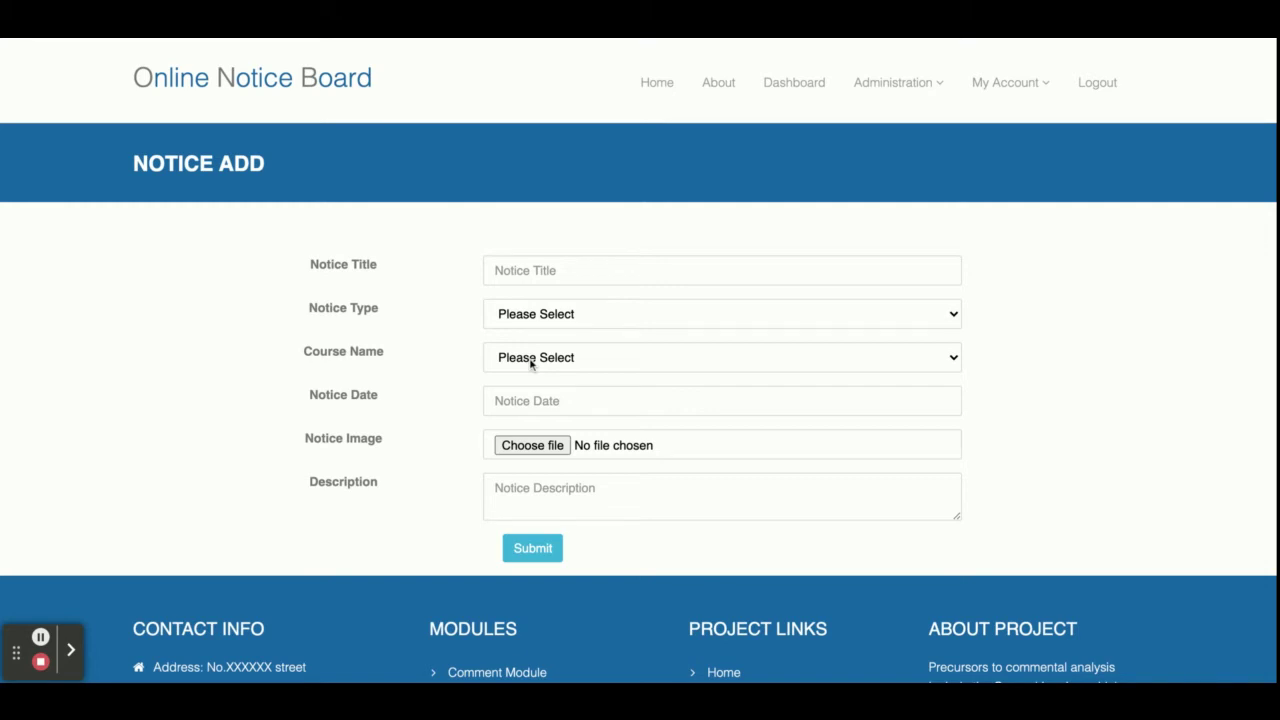
Step: Open and dismiss the Notice Date calendar, then go to Add New Notice Type
{"action": "left_click", "coordinate": [523, 402]}
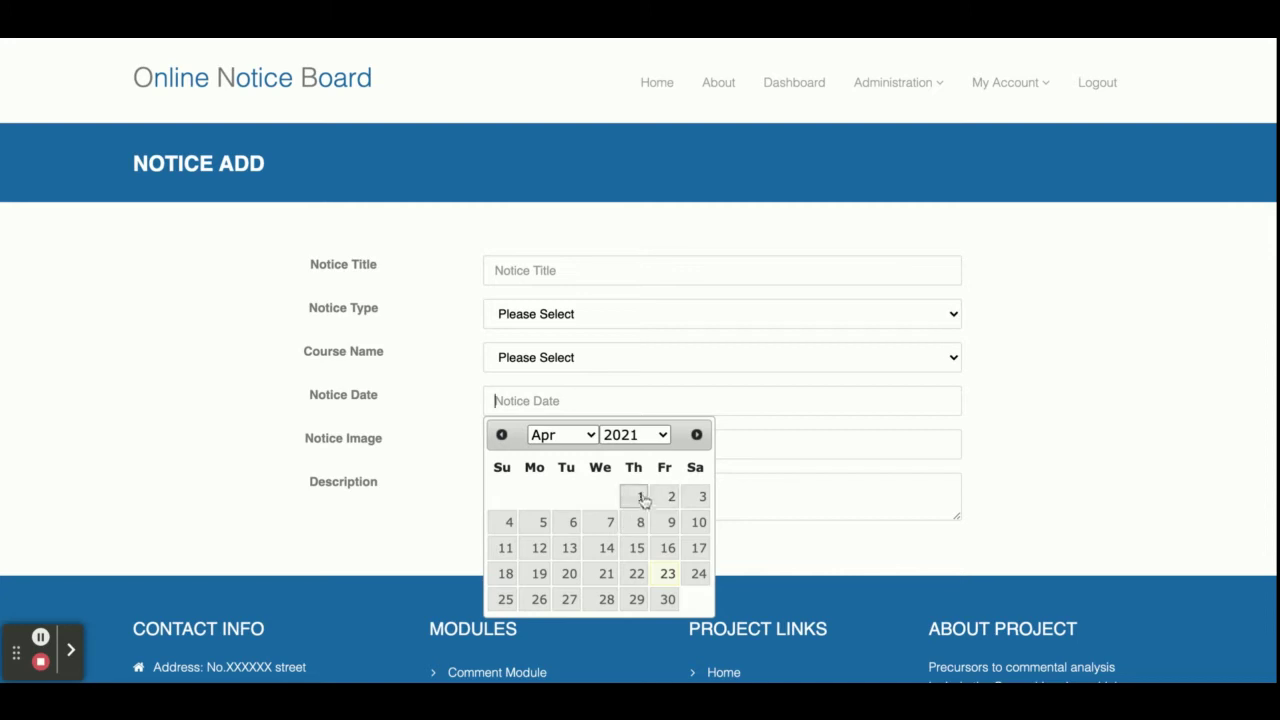
{"action": "left_click", "coordinate": [1037, 366]}
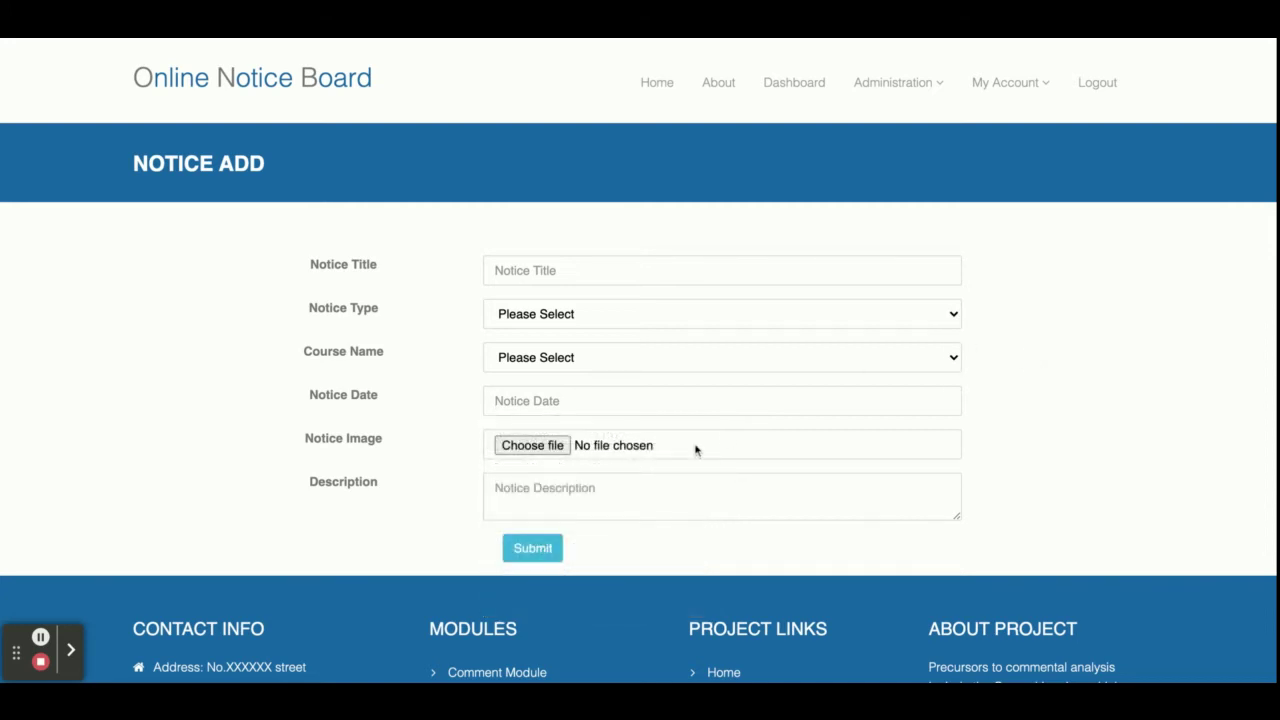
{"action": "left_click", "coordinate": [905, 80]}
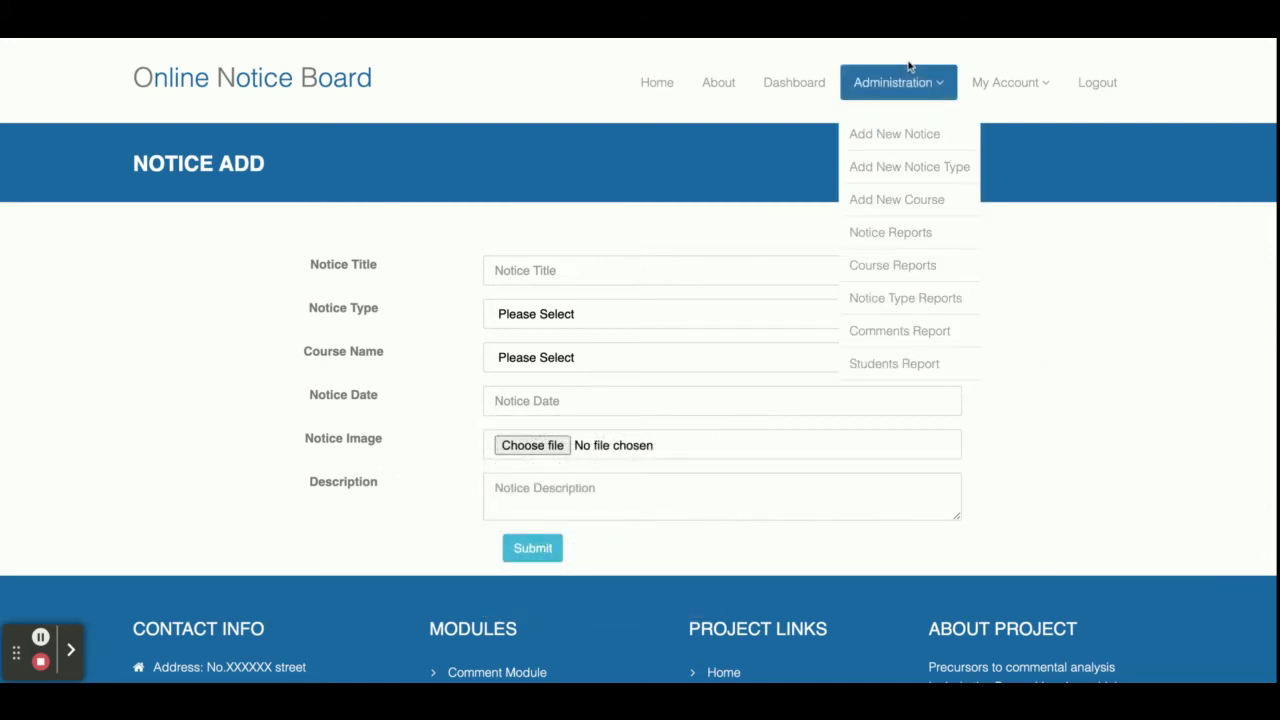
{"action": "left_click", "coordinate": [904, 170]}
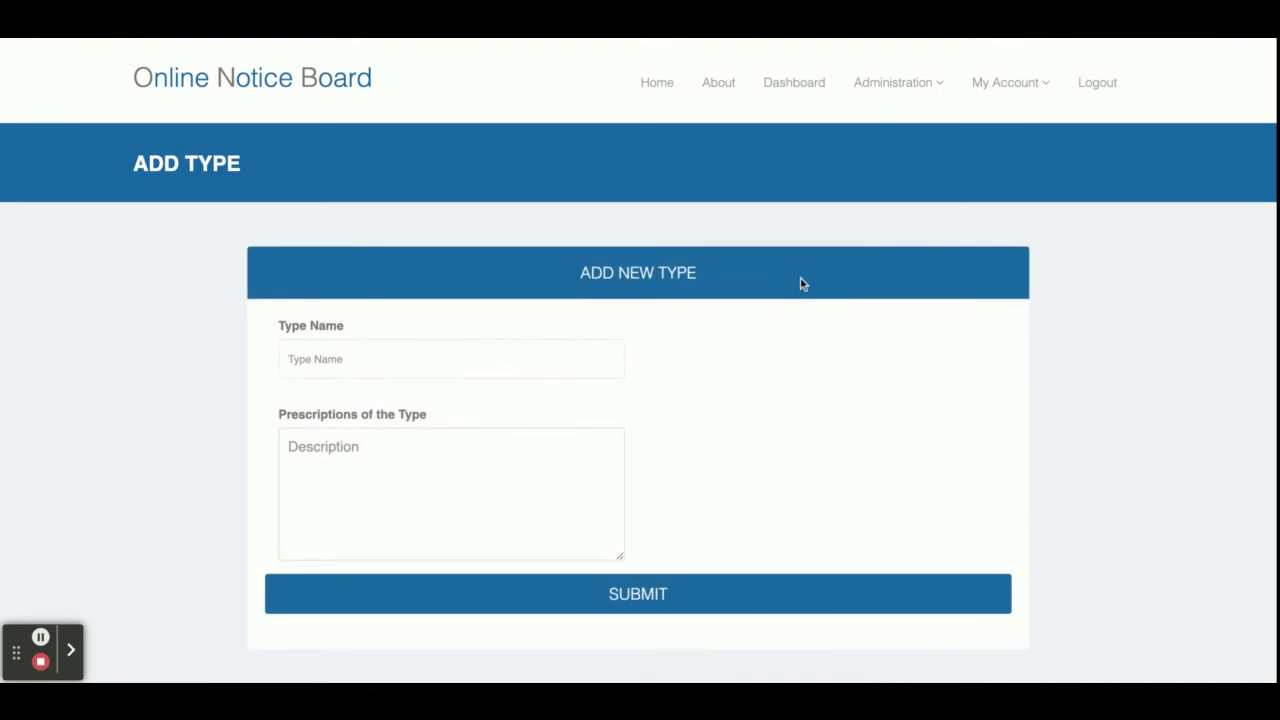
Step: View the Add New Course form, then the Notice Reports list of nine notices
{"action": "left_click", "coordinate": [893, 85]}
{"action": "left_click", "coordinate": [889, 200]}
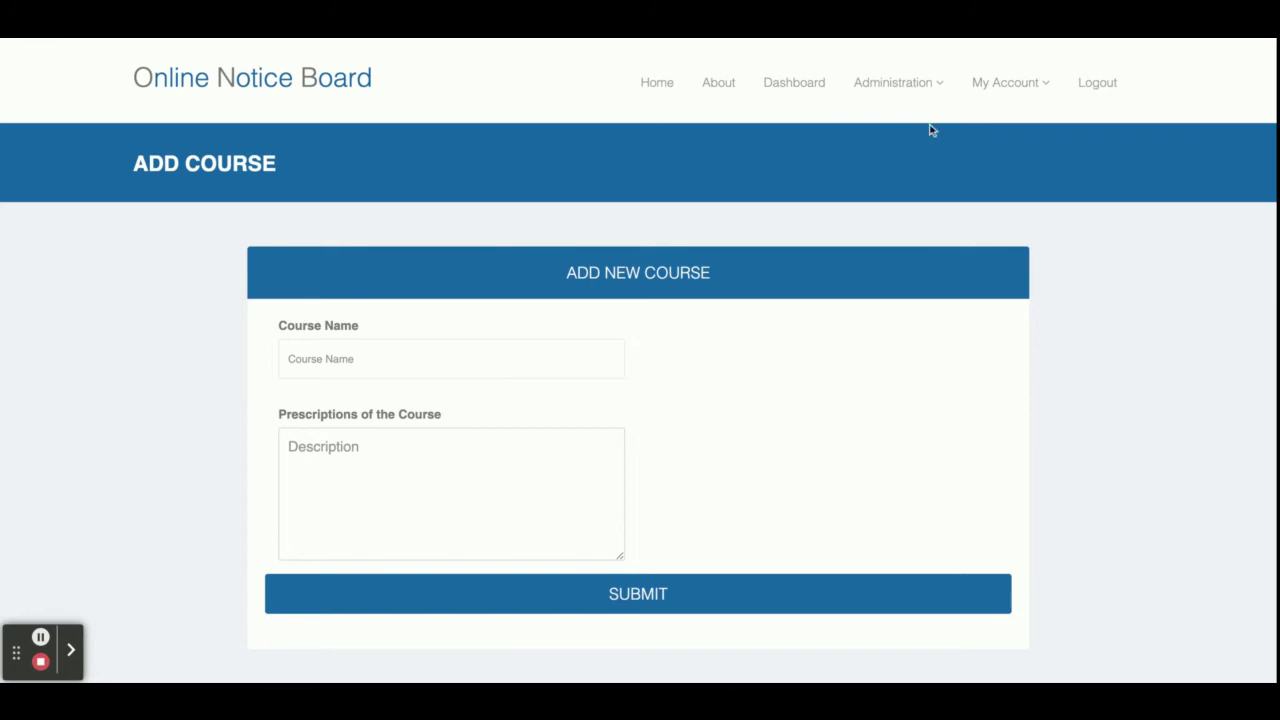
{"action": "left_click", "coordinate": [921, 88]}
{"action": "left_click", "coordinate": [906, 234]}
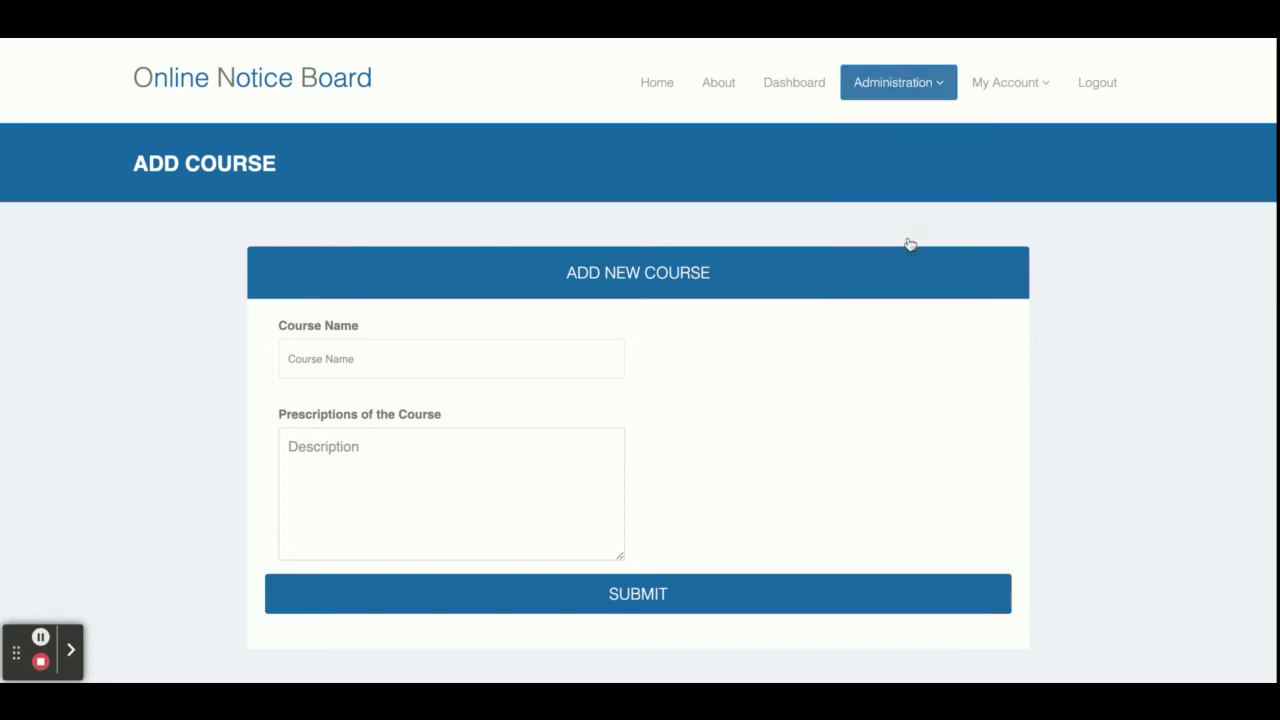
{"action": "scroll", "coordinate": [822, 373], "scroll_direction": "down", "scroll_amount": 5}
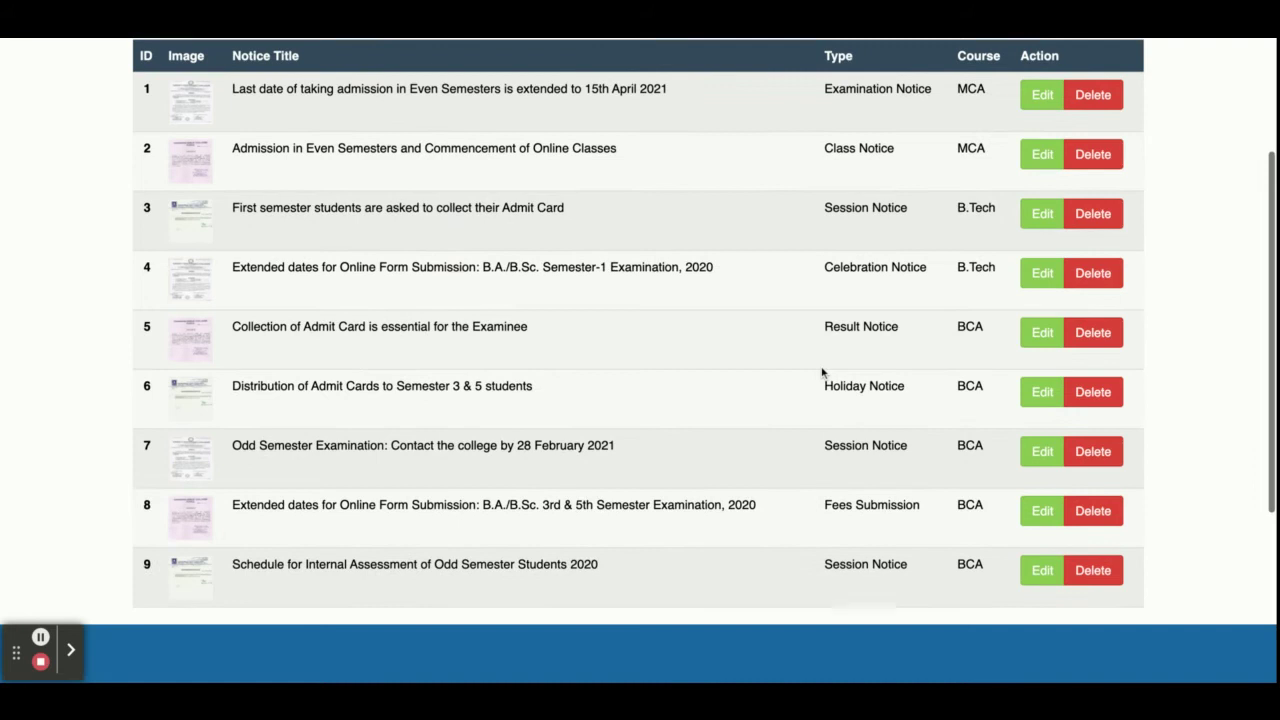
Step: Open and scroll notice 9's internal assessment edit form, then go to Course Reports
{"action": "scroll", "coordinate": [822, 373], "scroll_direction": "up", "scroll_amount": 5}
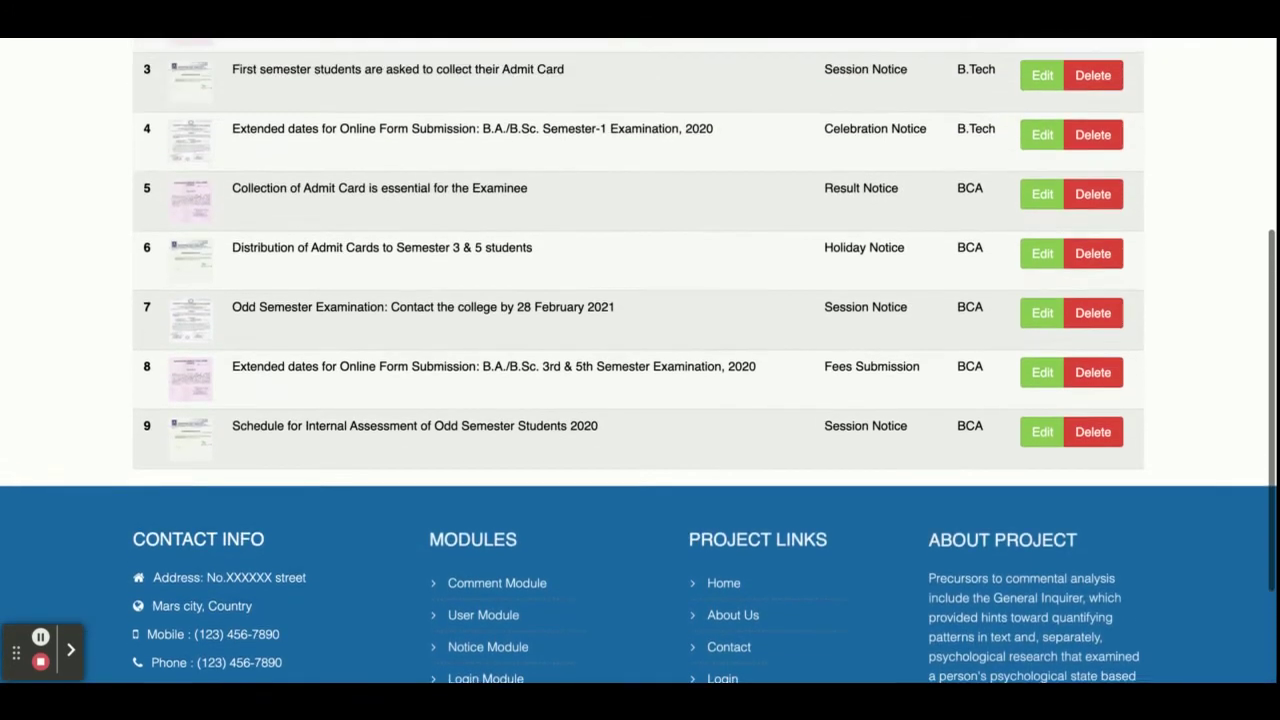
{"action": "scroll", "coordinate": [845, 362], "scroll_direction": "down", "scroll_amount": 5}
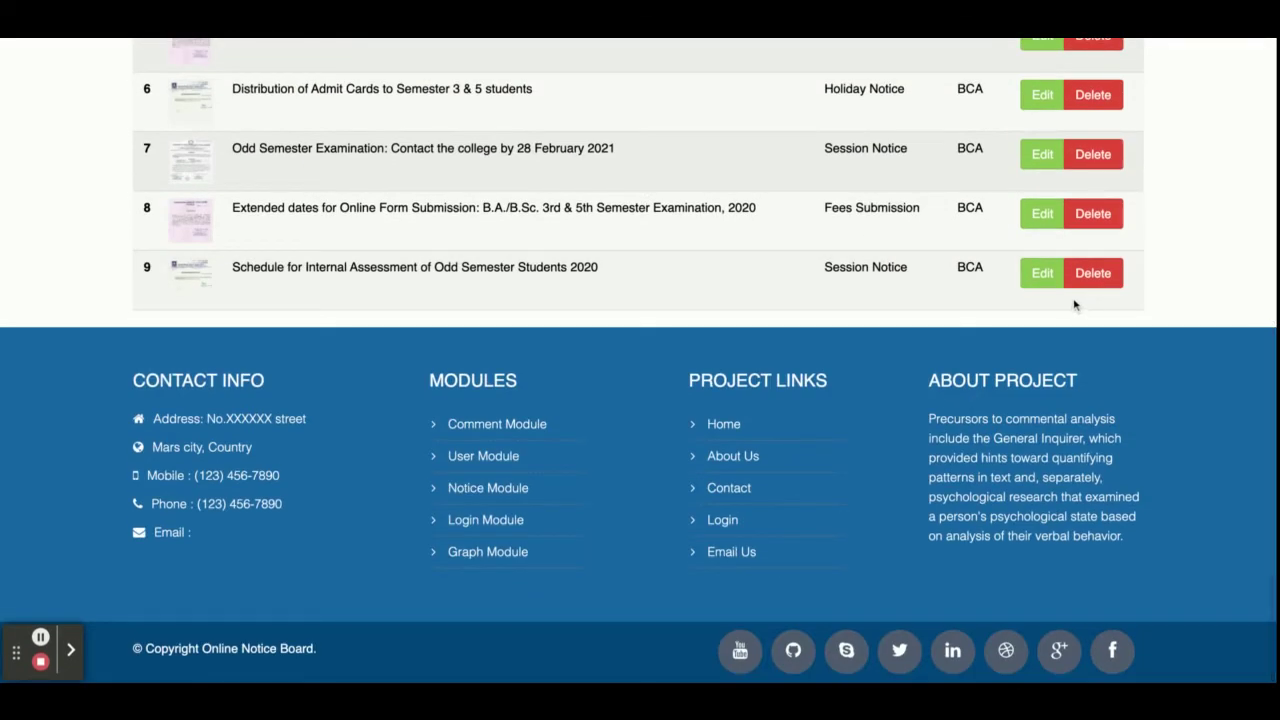
{"action": "left_click", "coordinate": [1043, 274]}
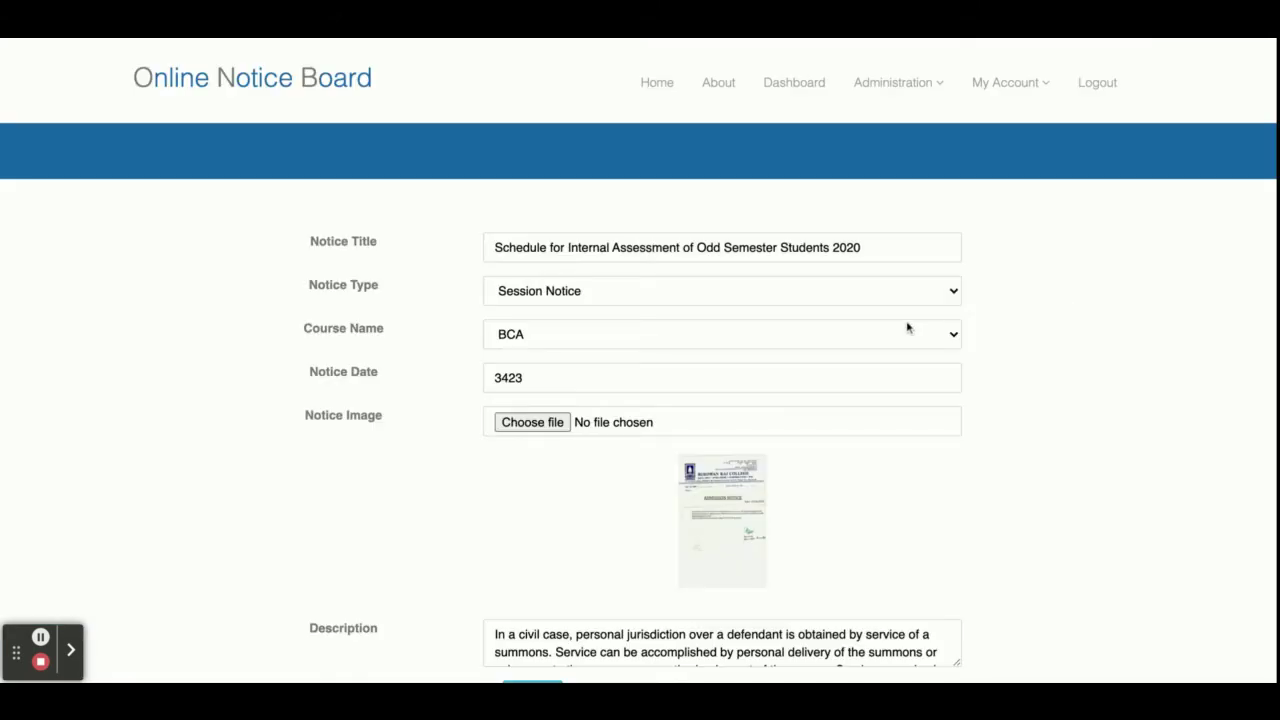
{"action": "scroll", "coordinate": [907, 328], "scroll_direction": "down", "scroll_amount": 2}
{"action": "scroll", "coordinate": [909, 329], "scroll_direction": "up", "scroll_amount": 1}
{"action": "scroll", "coordinate": [909, 329], "scroll_direction": "down", "scroll_amount": 3}
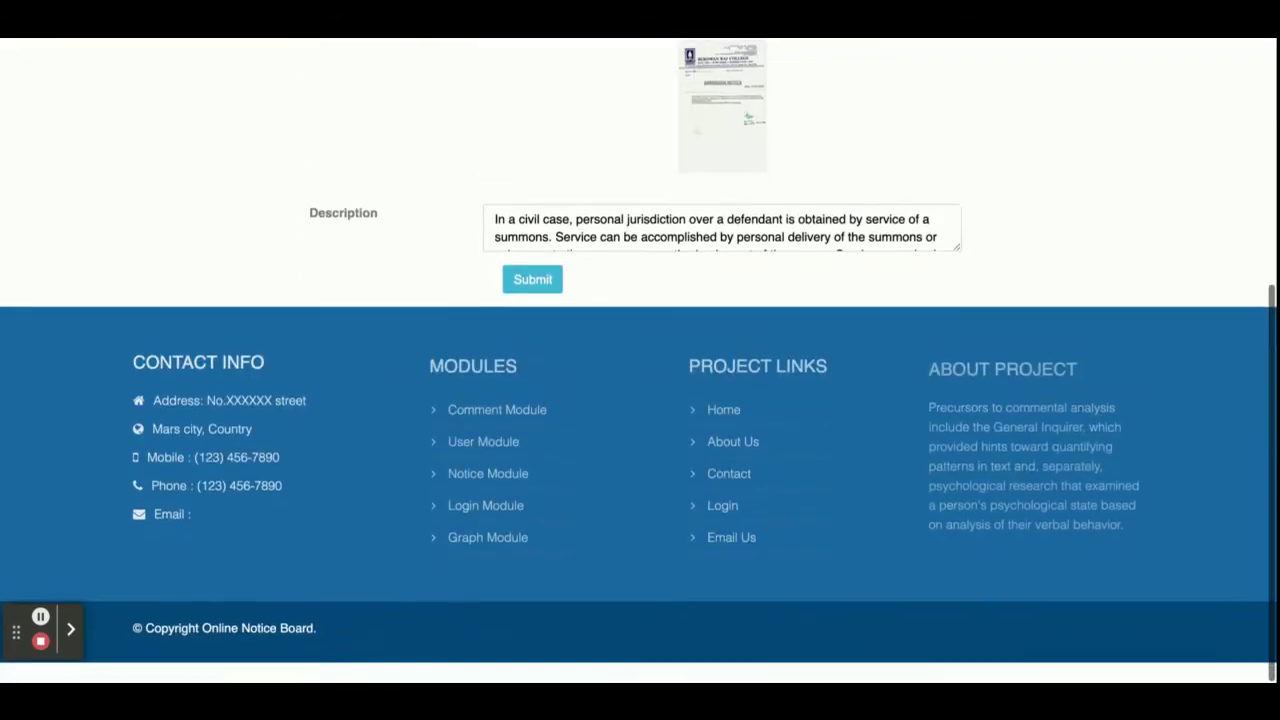
{"action": "scroll", "coordinate": [909, 329], "scroll_direction": "up", "scroll_amount": 4}
{"action": "scroll", "coordinate": [640, 378], "scroll_direction": "down", "scroll_amount": 1}
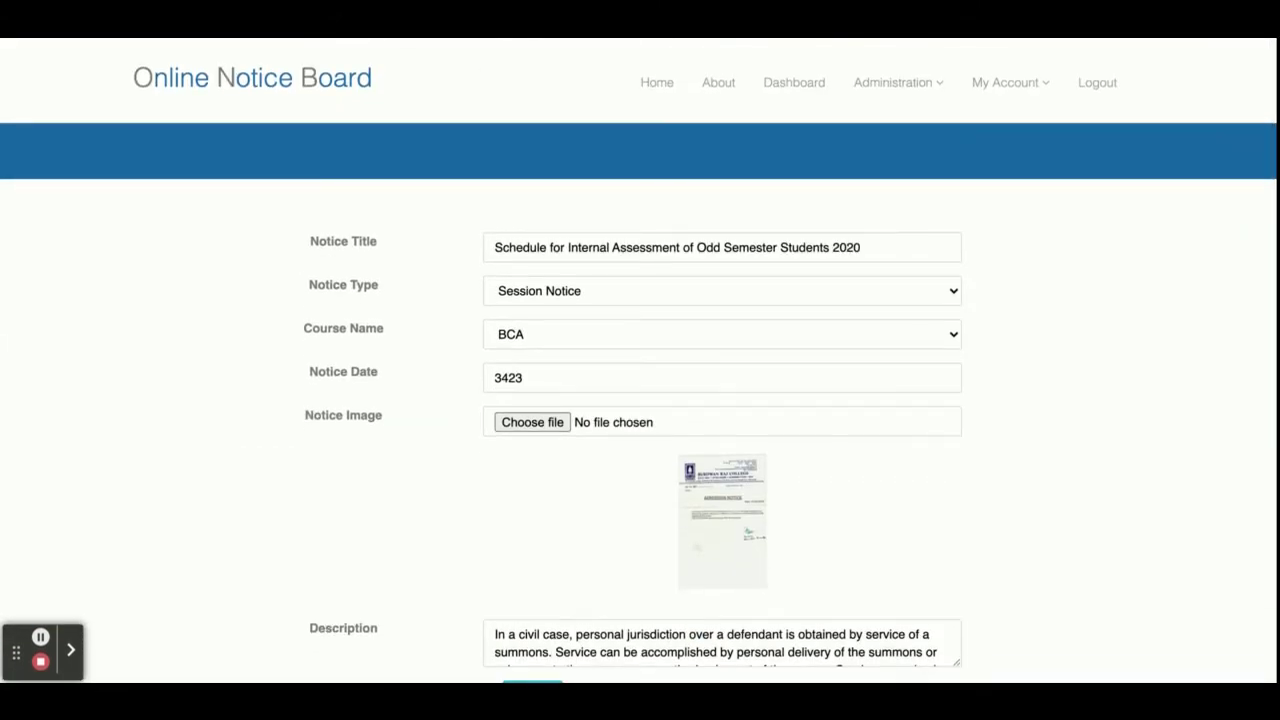
{"action": "left_click", "coordinate": [925, 82]}
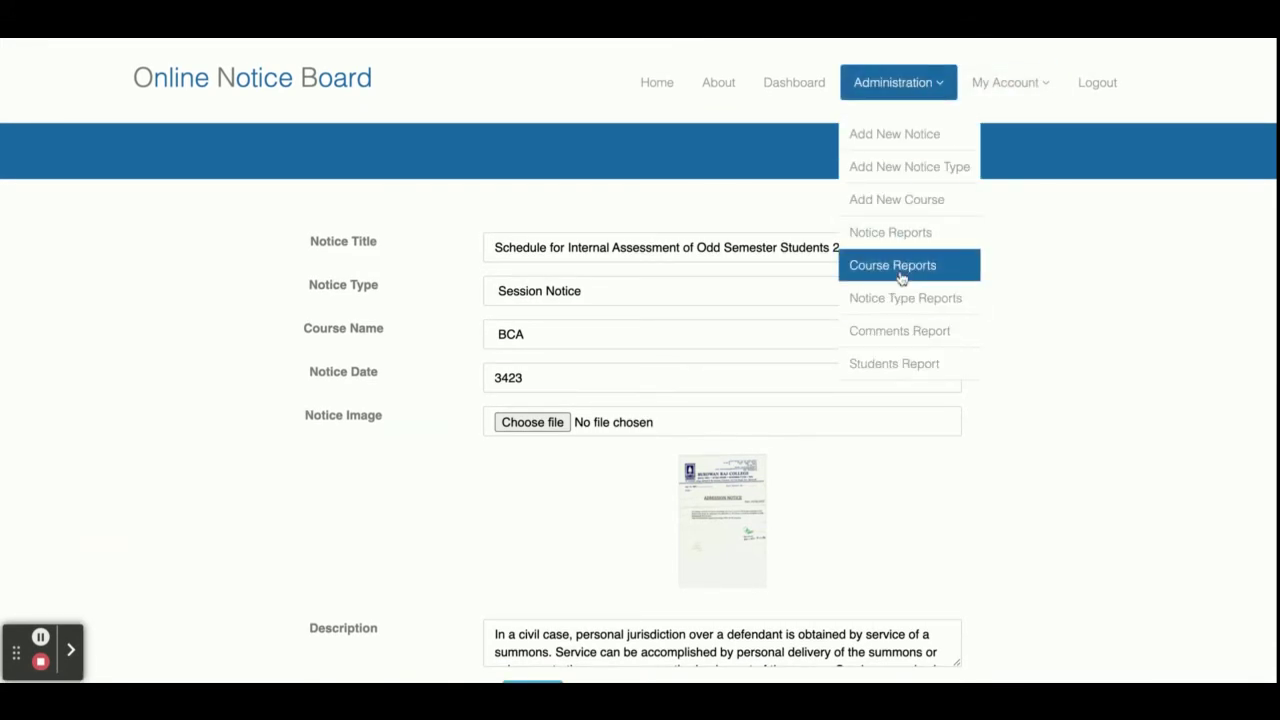
{"action": "left_click", "coordinate": [901, 278]}
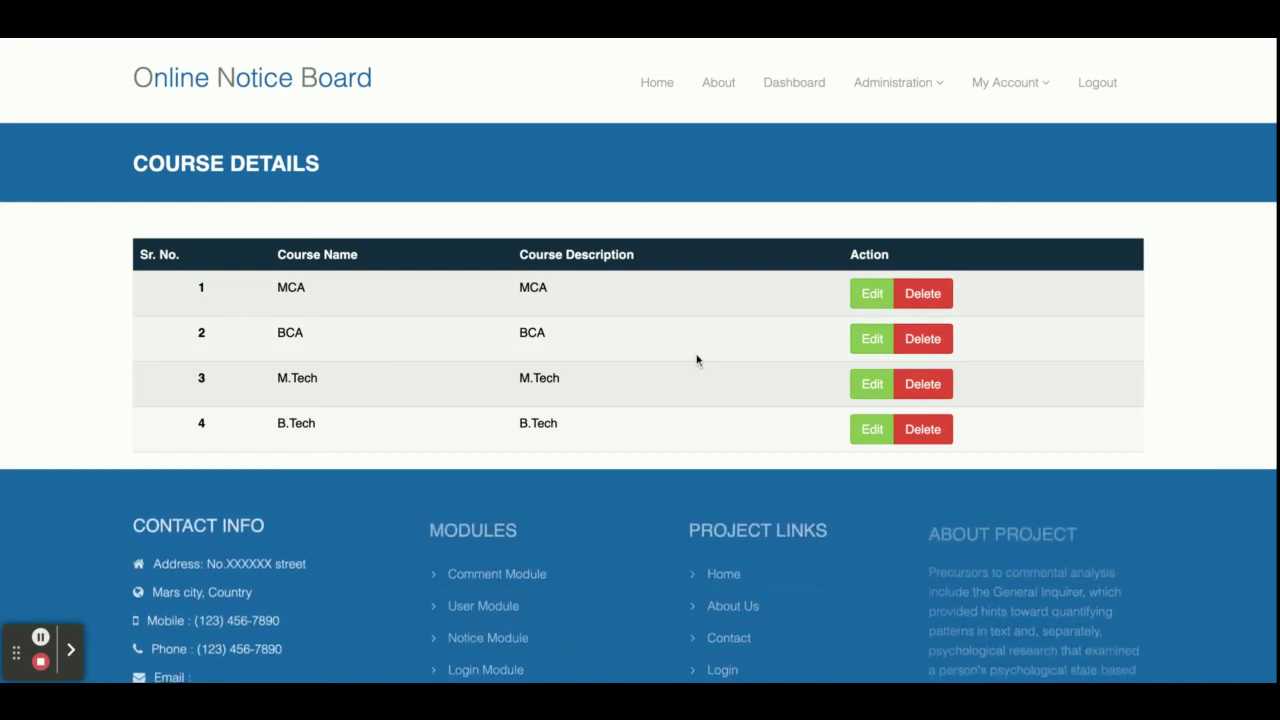
Step: On the blank Add New Notice form, select the Notice Type and Course Name labels
{"action": "left_click", "coordinate": [895, 82]}
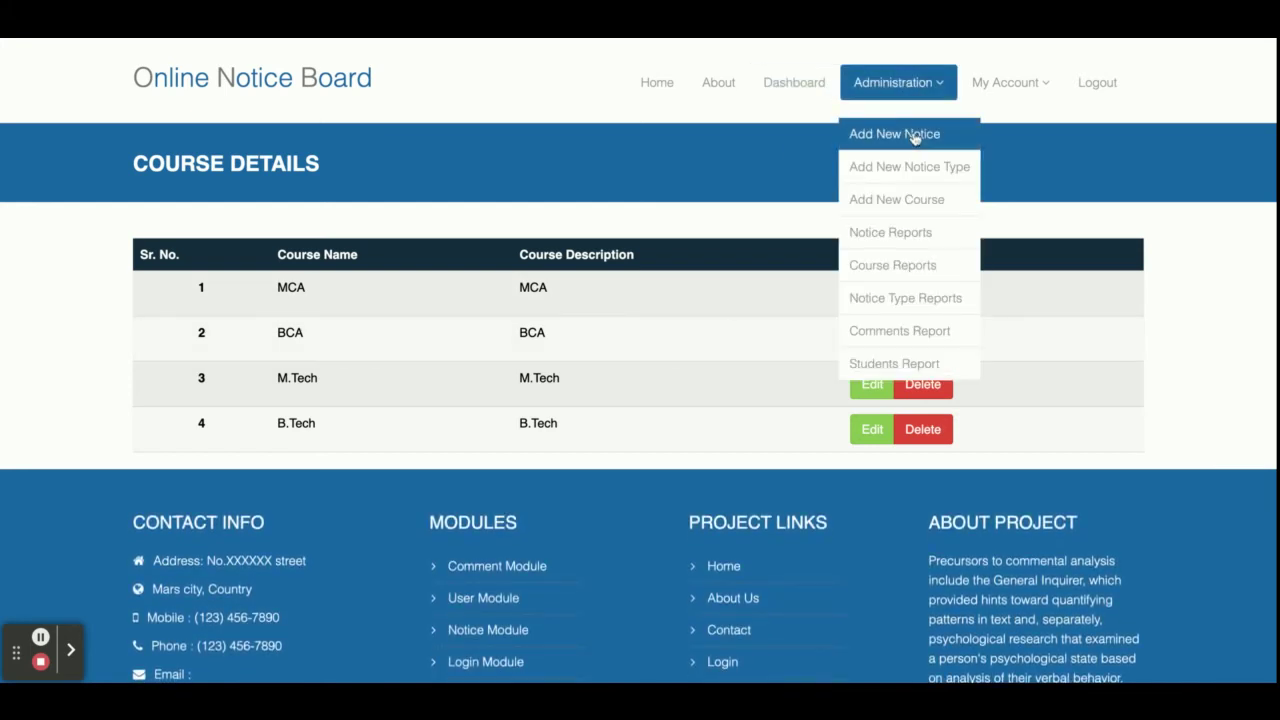
{"action": "left_click", "coordinate": [914, 134]}
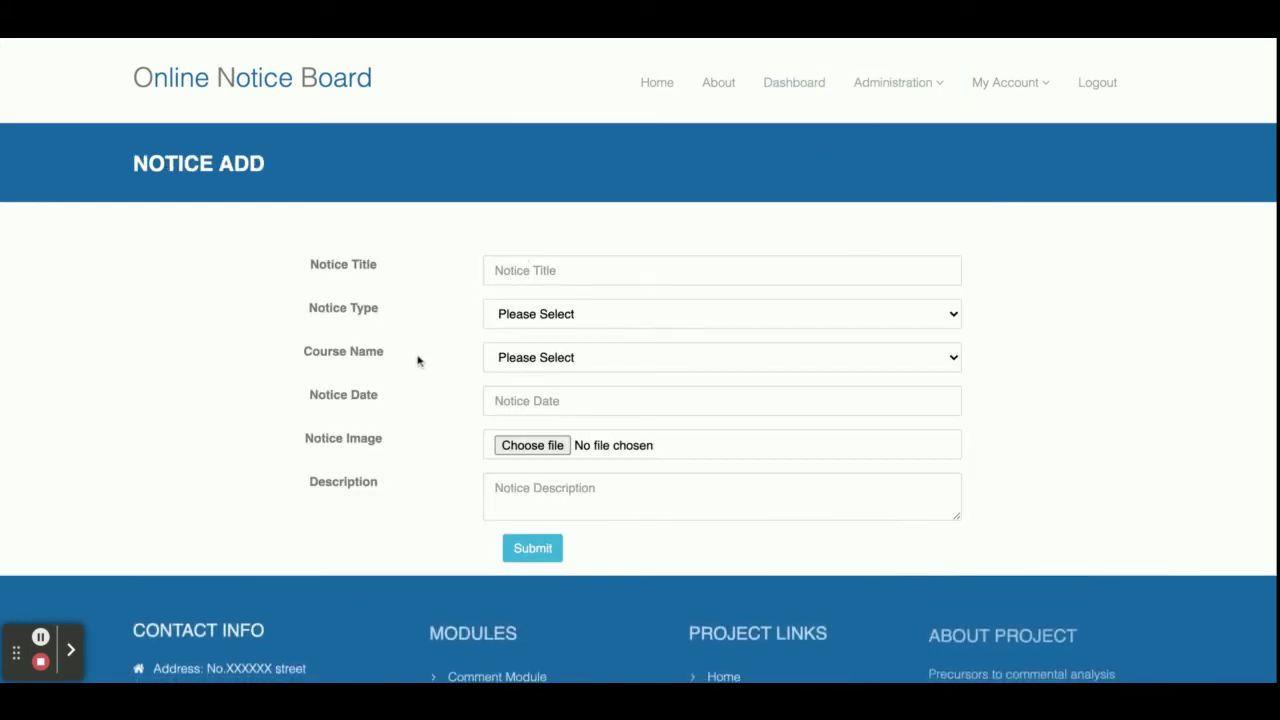
{"action": "triple_click", "coordinate": [352, 317]}
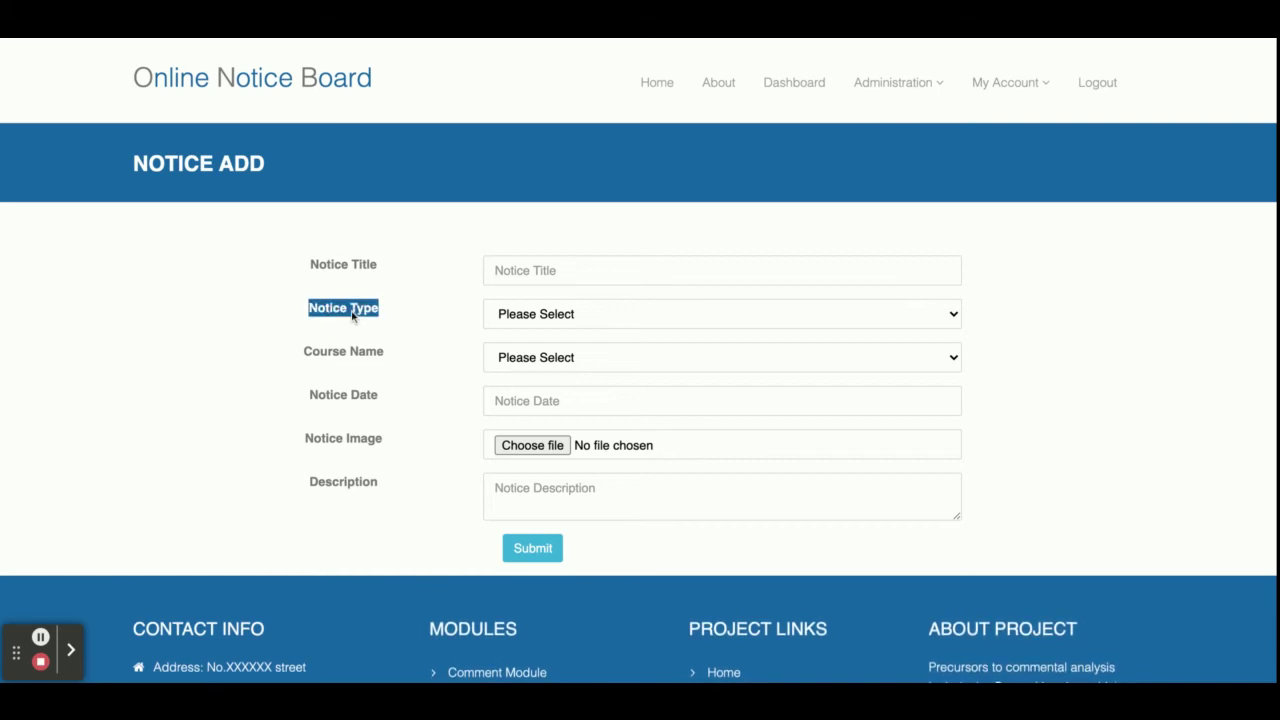
{"action": "triple_click", "coordinate": [352, 352]}
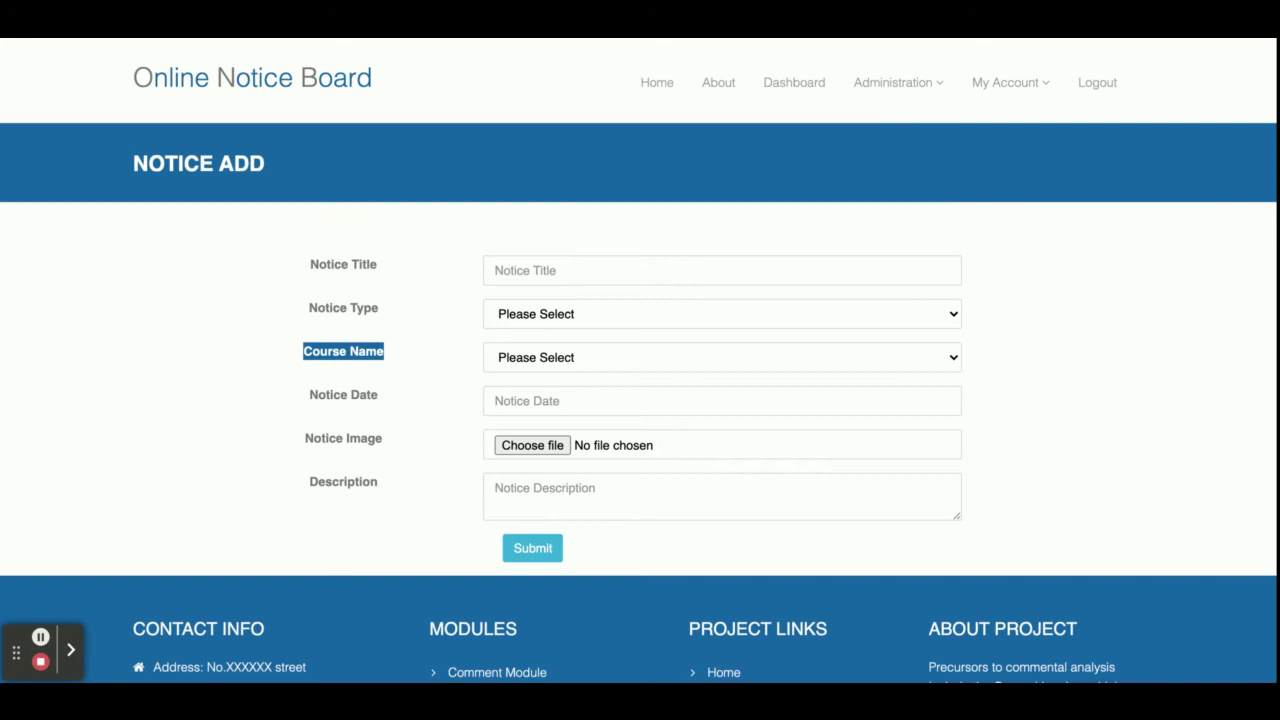
Step: View the MCA course's edit form from Course Reports, then Notice Type Reports
{"action": "left_click", "coordinate": [898, 82]}
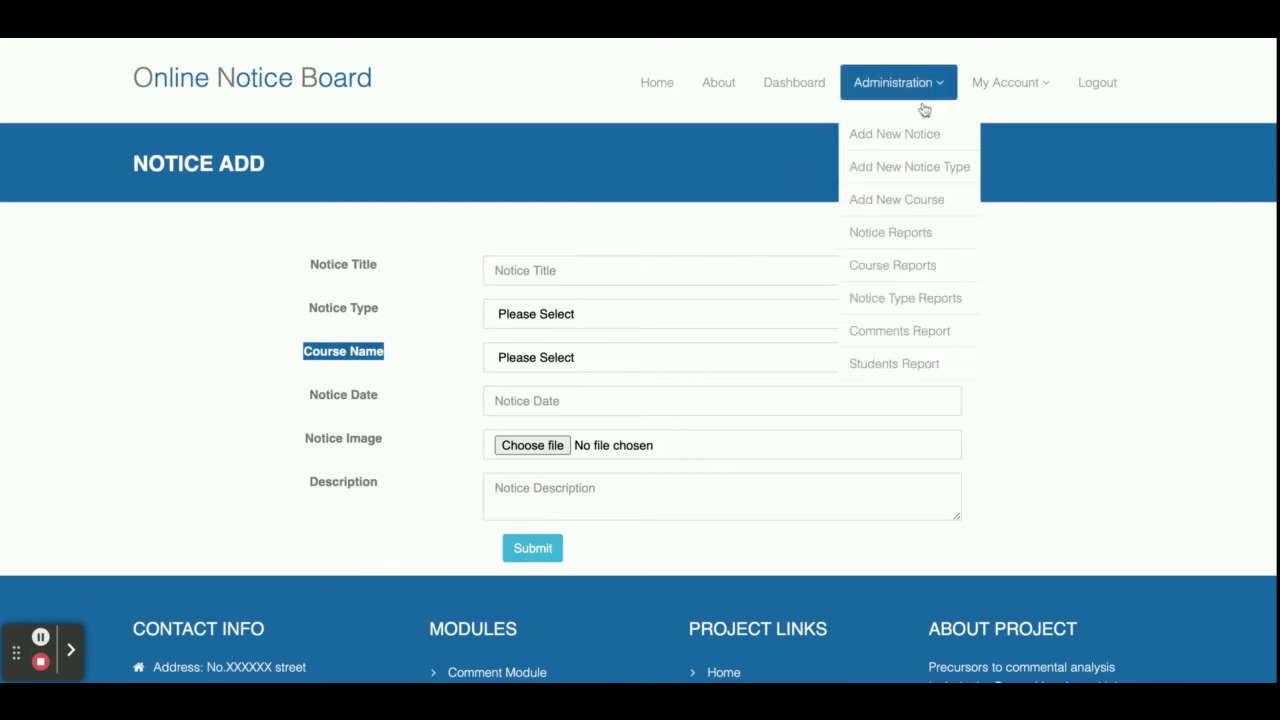
{"action": "left_click", "coordinate": [904, 279]}
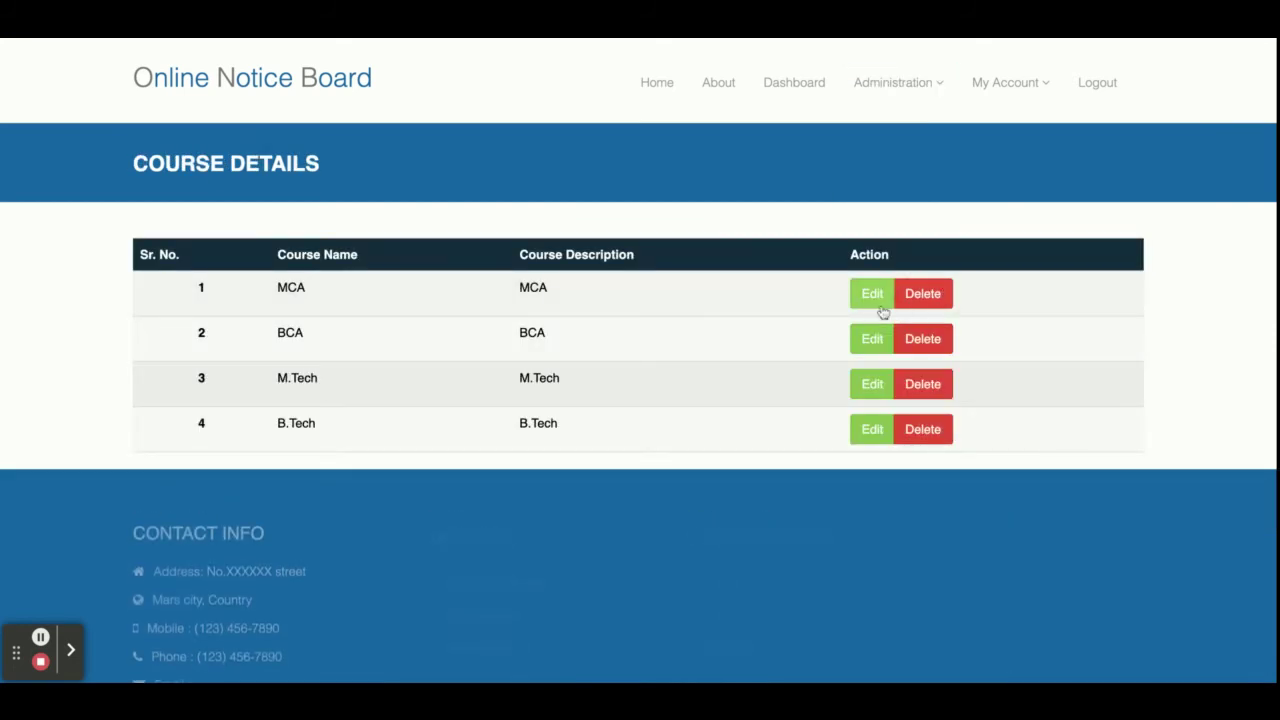
{"action": "left_click", "coordinate": [874, 296]}
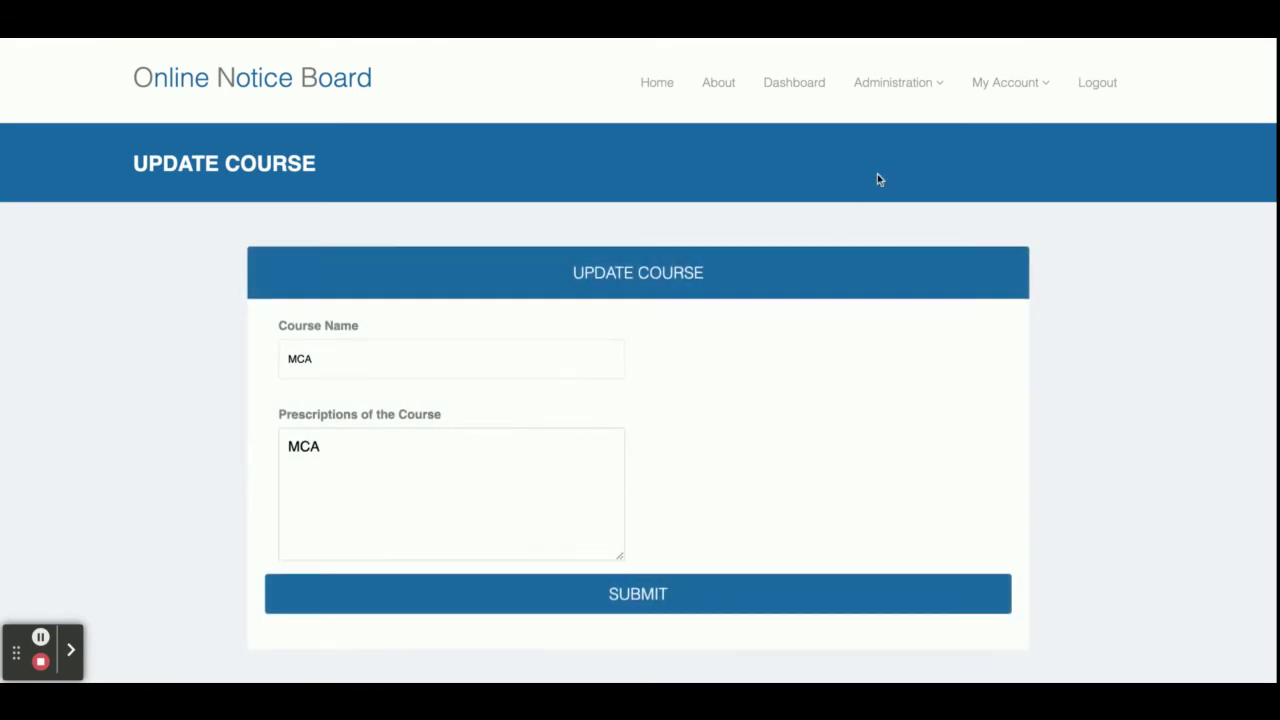
{"action": "left_click", "coordinate": [898, 82]}
{"action": "left_click", "coordinate": [904, 297]}
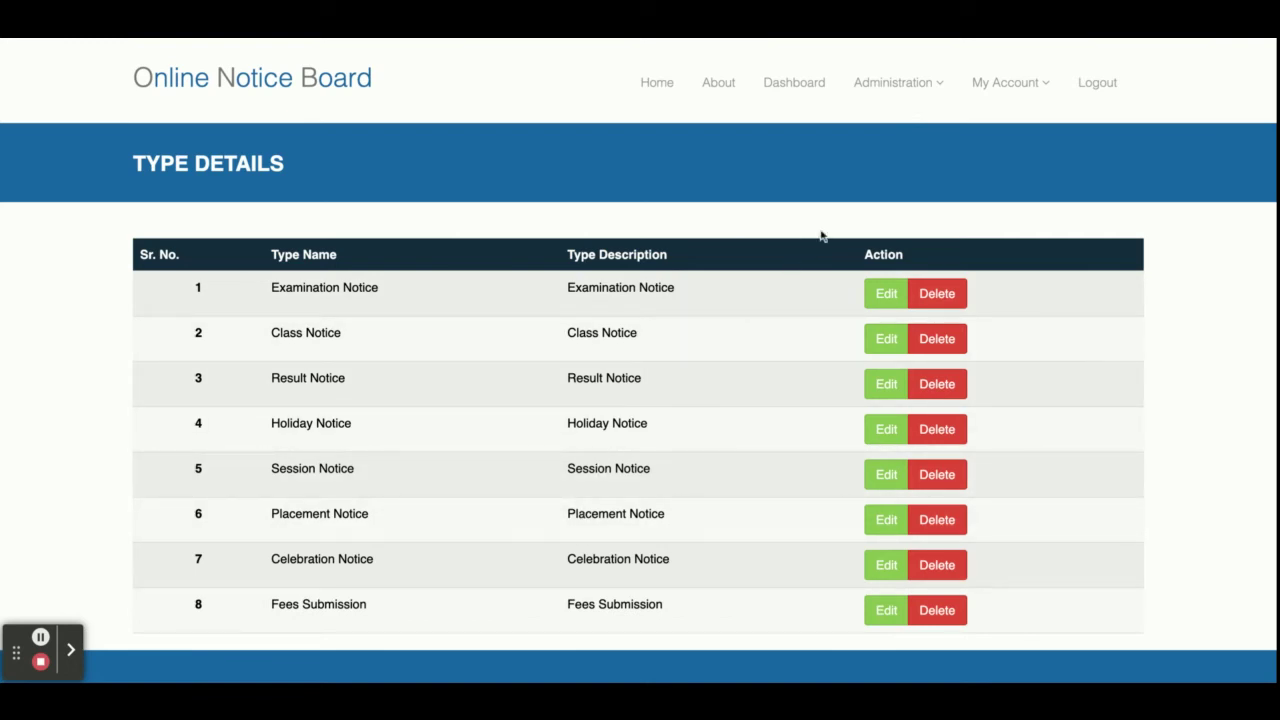
Step: Open the Comments Report and view the first comment's full details
{"action": "left_click", "coordinate": [893, 82]}
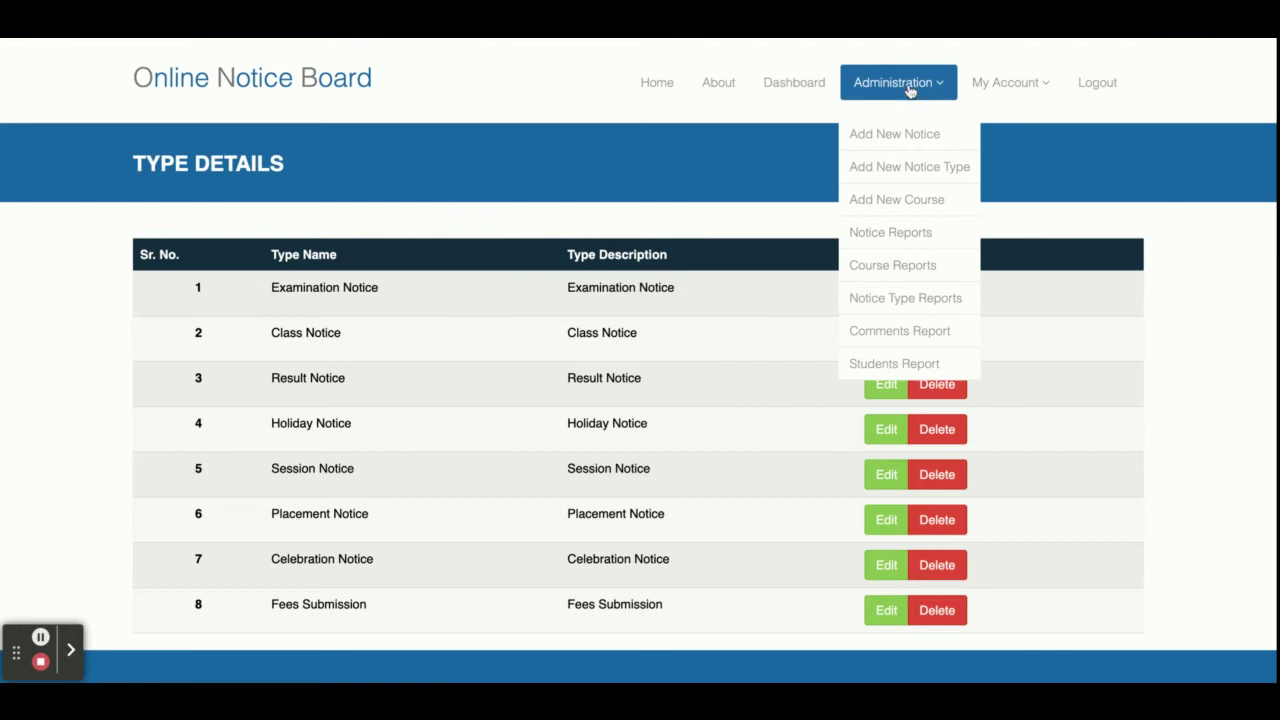
{"action": "left_click", "coordinate": [879, 332]}
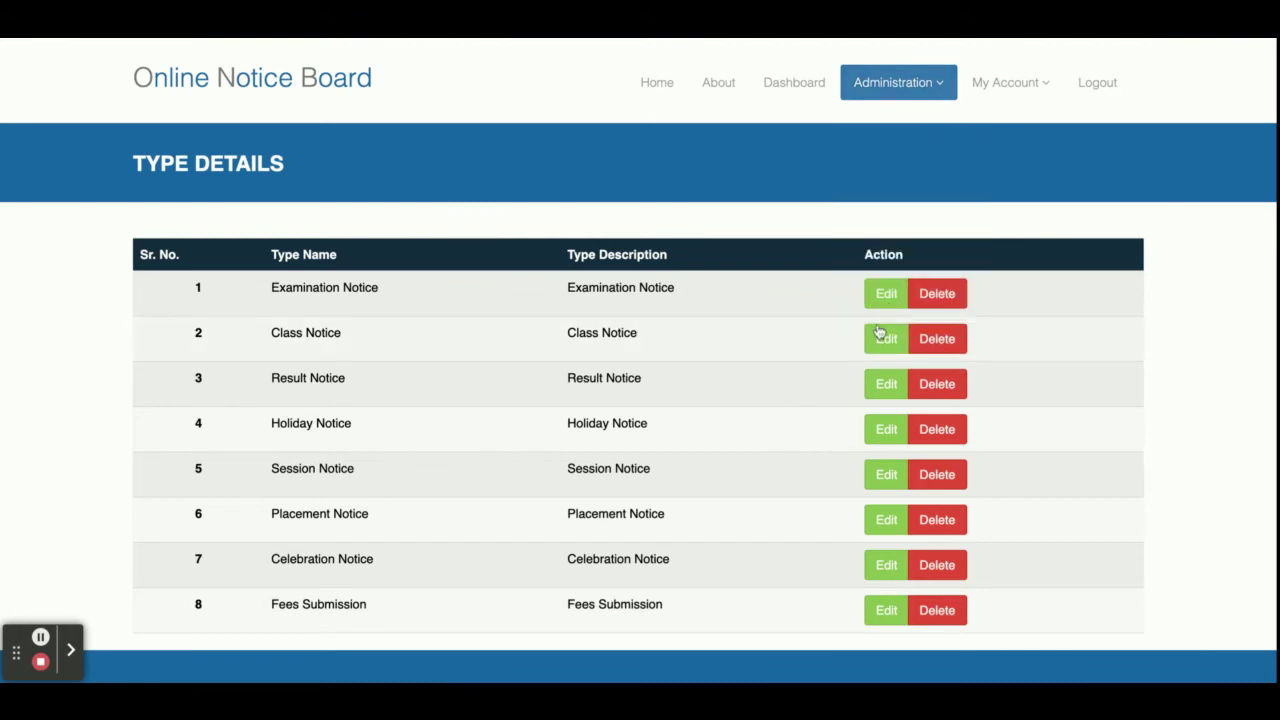
{"action": "scroll", "coordinate": [759, 352], "scroll_direction": "down", "scroll_amount": 10}
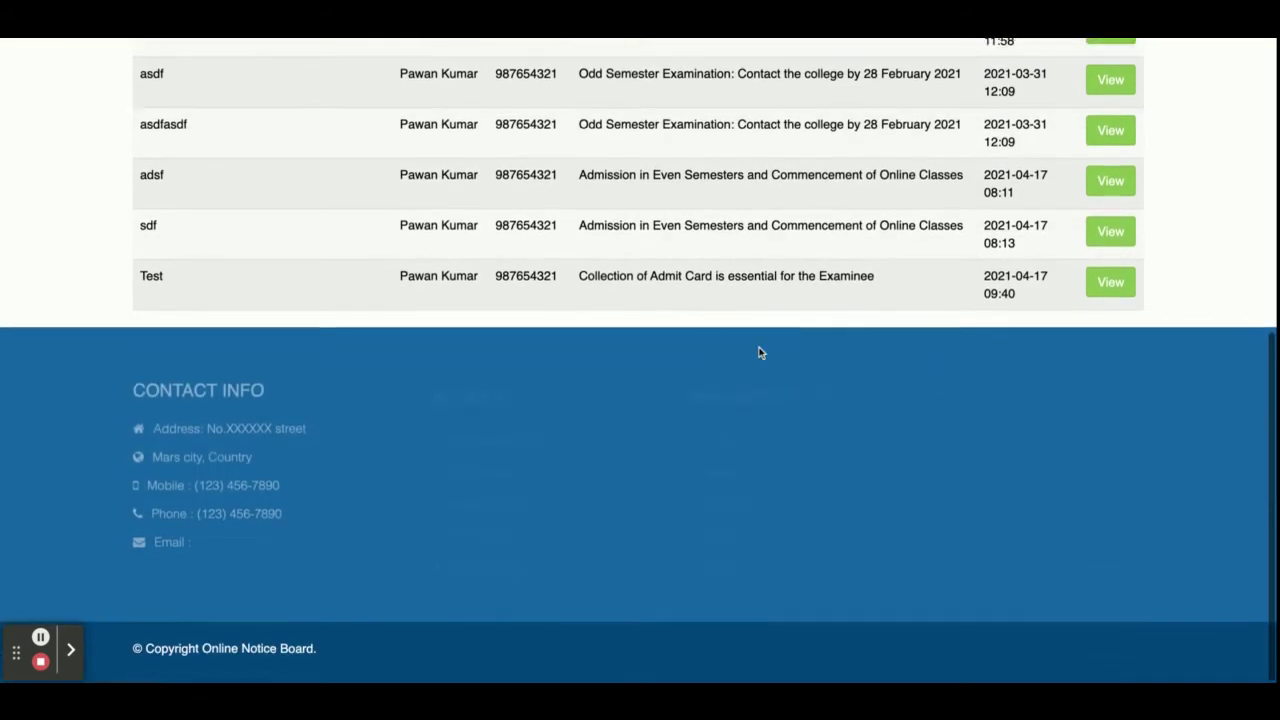
{"action": "scroll", "coordinate": [757, 351], "scroll_direction": "up", "scroll_amount": 10}
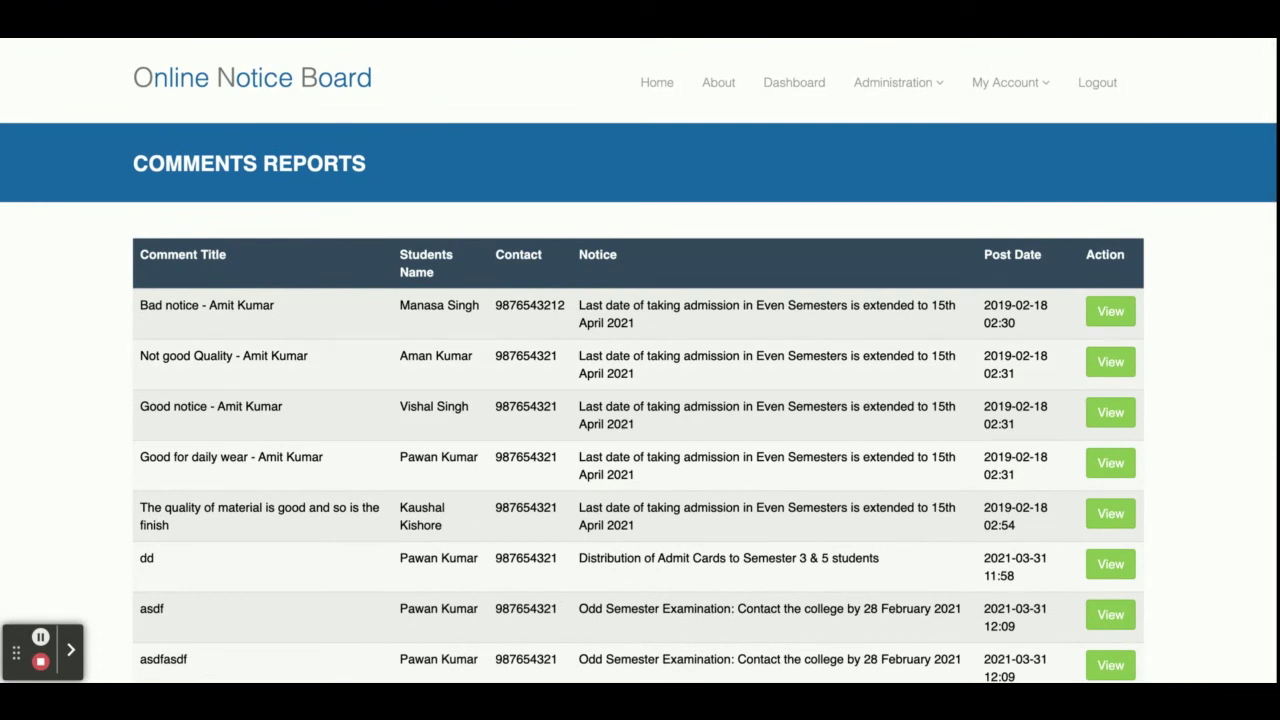
{"action": "left_click", "coordinate": [1111, 312]}
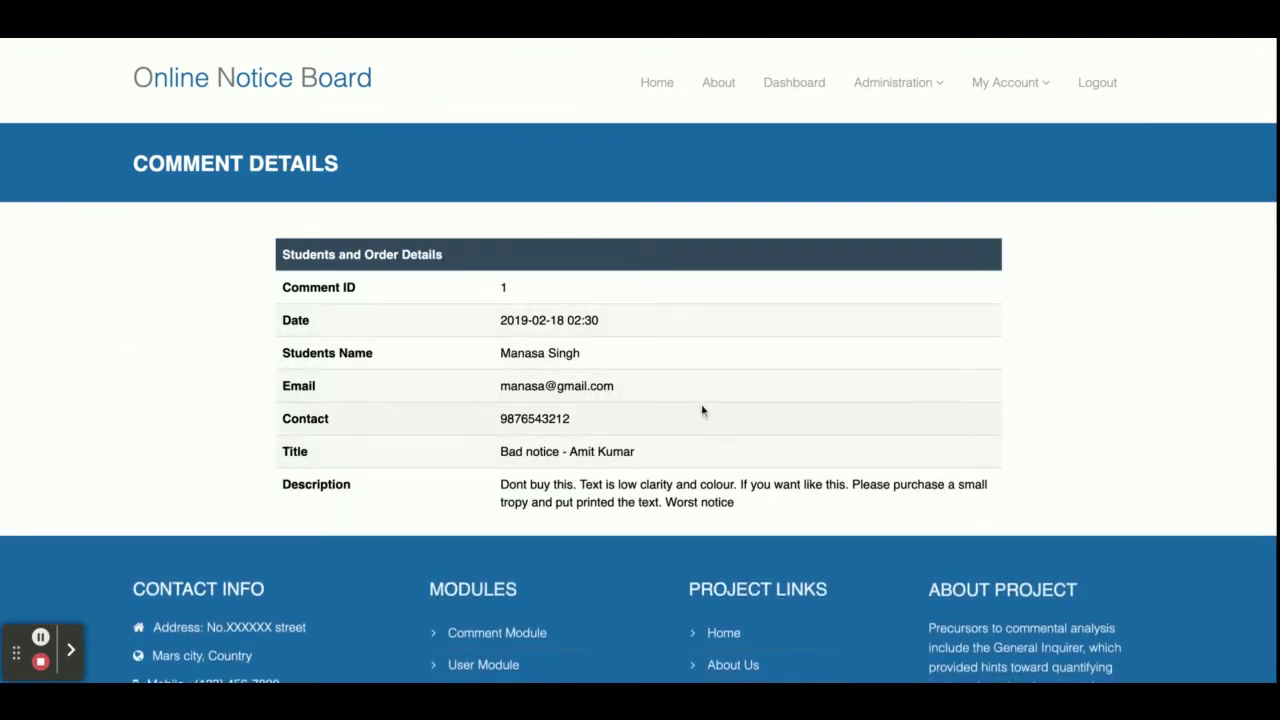
Step: Open the Students Report and scroll the list of six registered students
{"action": "left_click", "coordinate": [885, 83]}
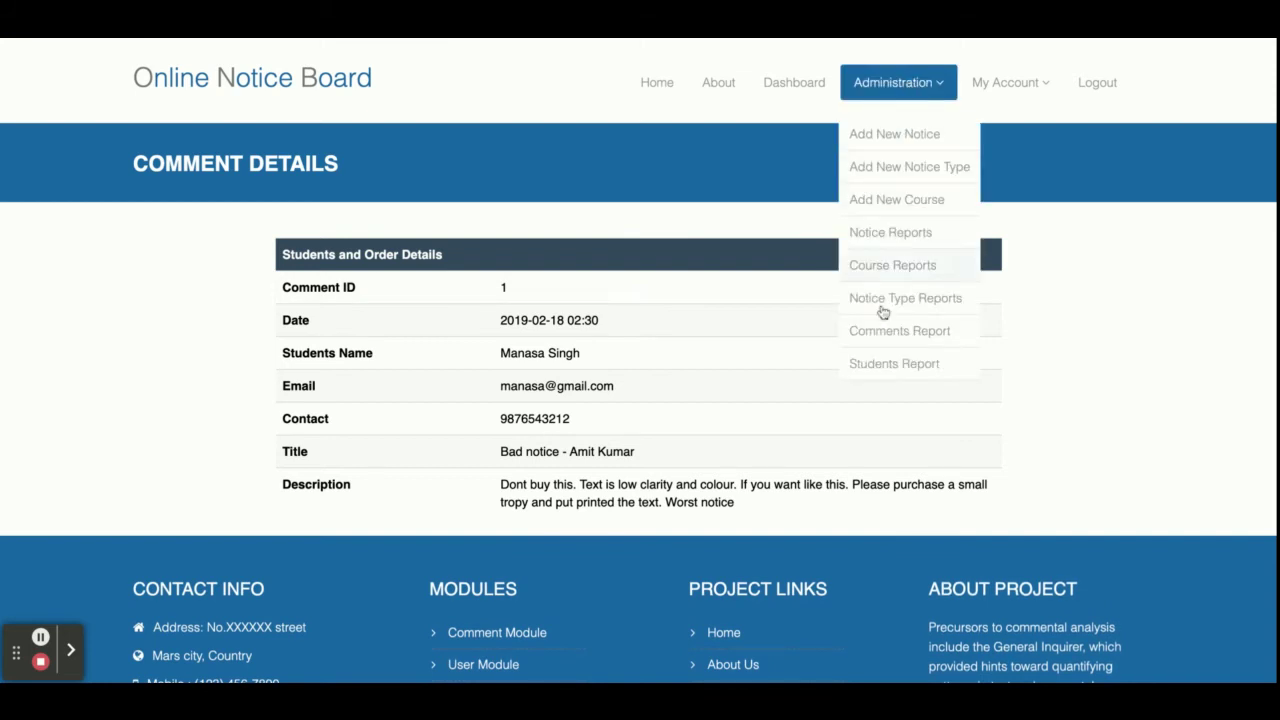
{"action": "left_click", "coordinate": [884, 364]}
{"action": "scroll", "coordinate": [767, 416], "scroll_direction": "down", "scroll_amount": 3}
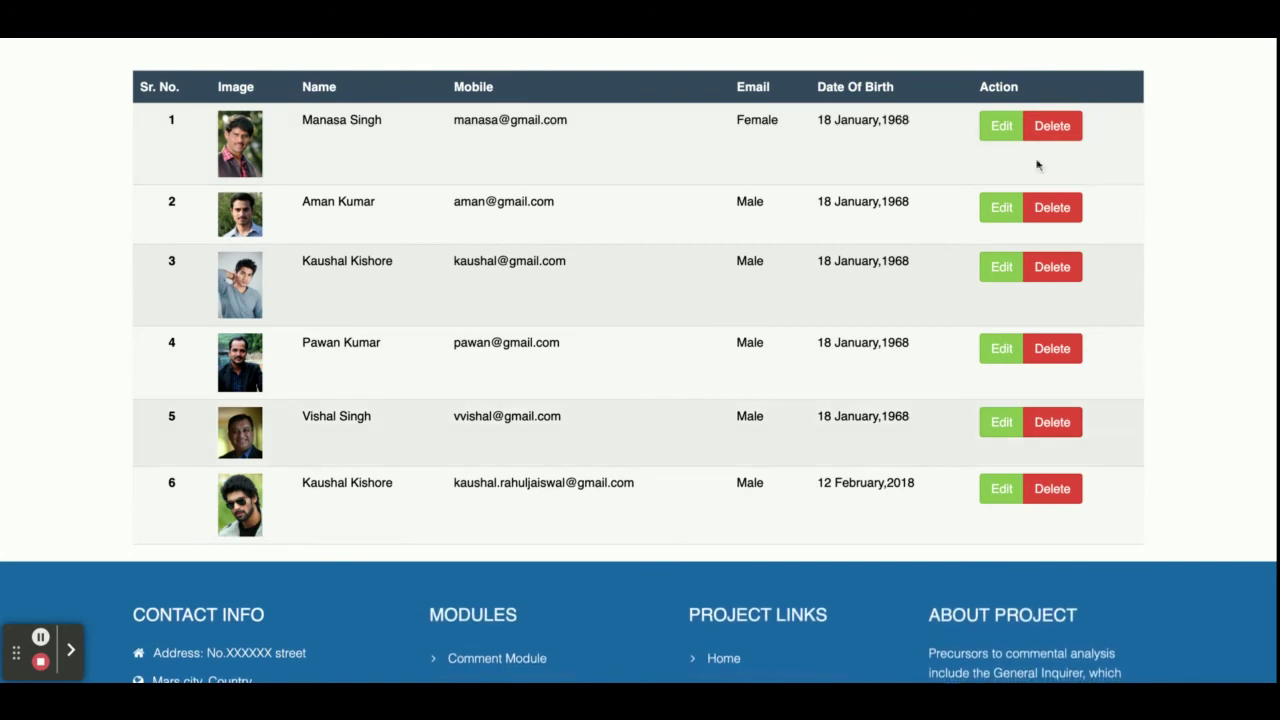
Step: Open and scroll the first student's update-details form
{"action": "left_click", "coordinate": [996, 128]}
{"action": "scroll", "coordinate": [797, 211], "scroll_direction": "down", "scroll_amount": 6}
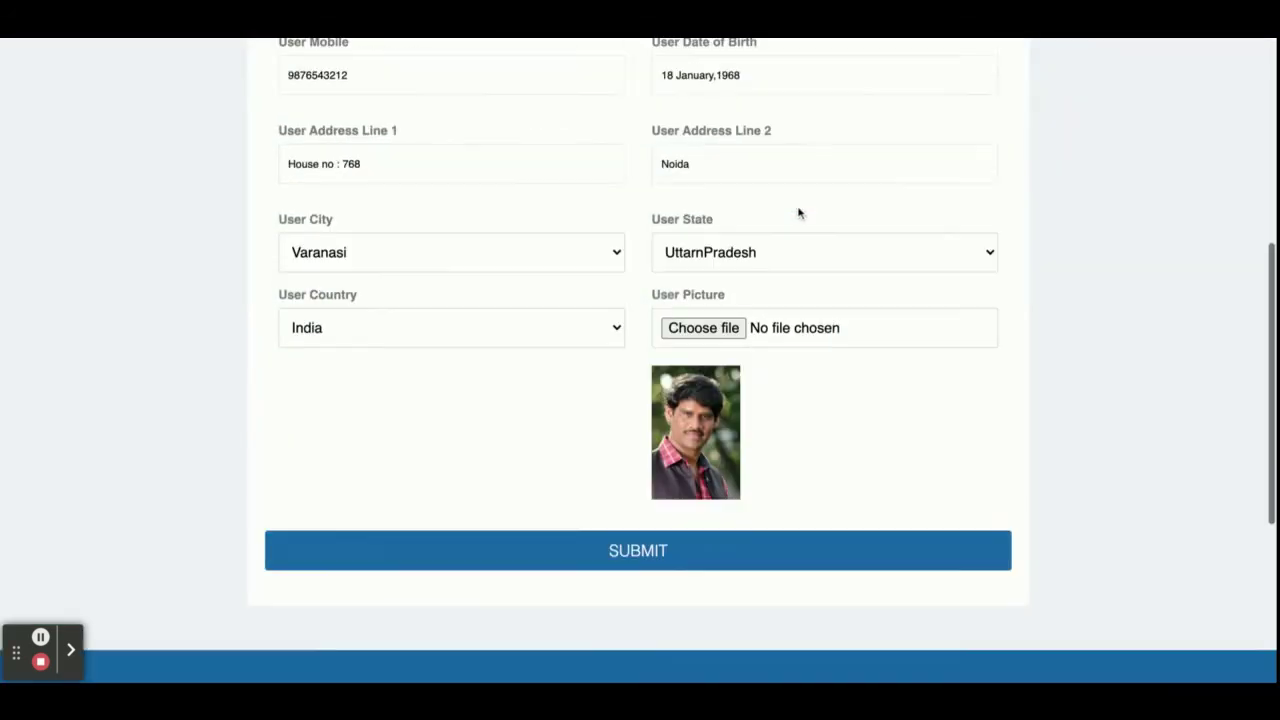
{"action": "scroll", "coordinate": [800, 212], "scroll_direction": "up", "scroll_amount": 6}
{"action": "scroll", "coordinate": [798, 230], "scroll_direction": "down", "scroll_amount": 1}
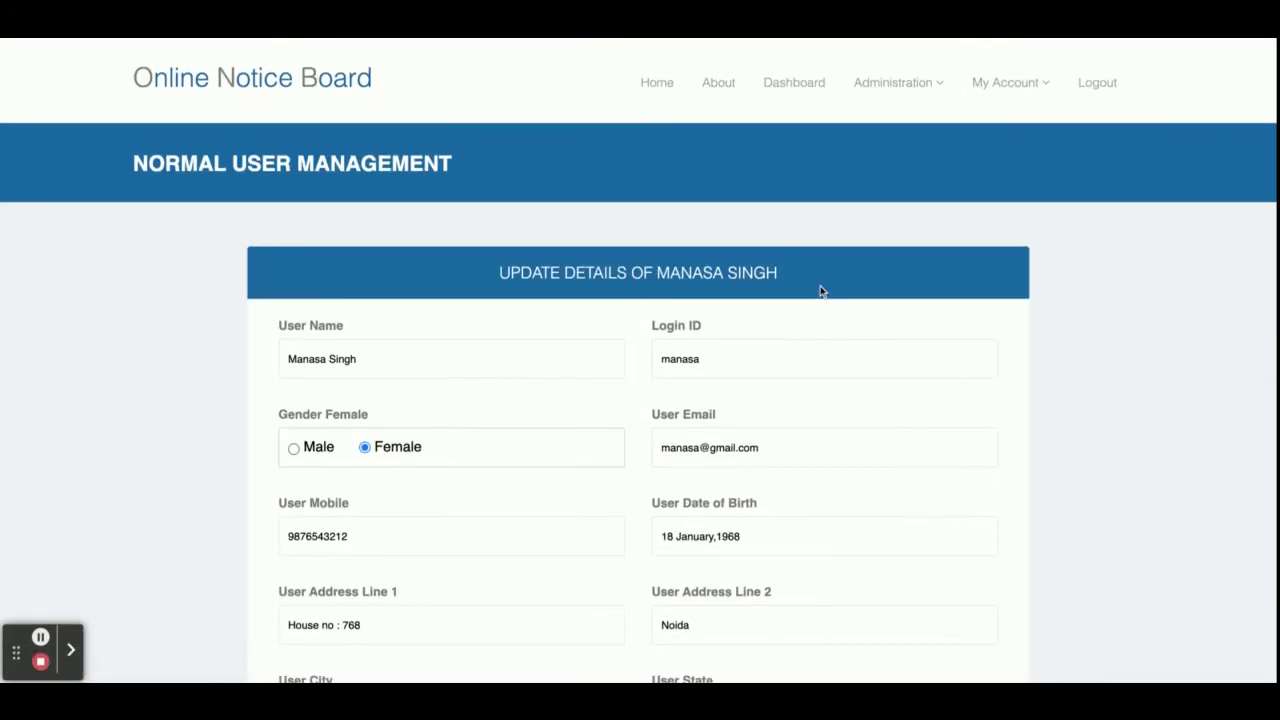
Step: View the Change Password page under My Account, then log out of the admin account
{"action": "left_click", "coordinate": [908, 80]}
{"action": "left_click", "coordinate": [1010, 82]}
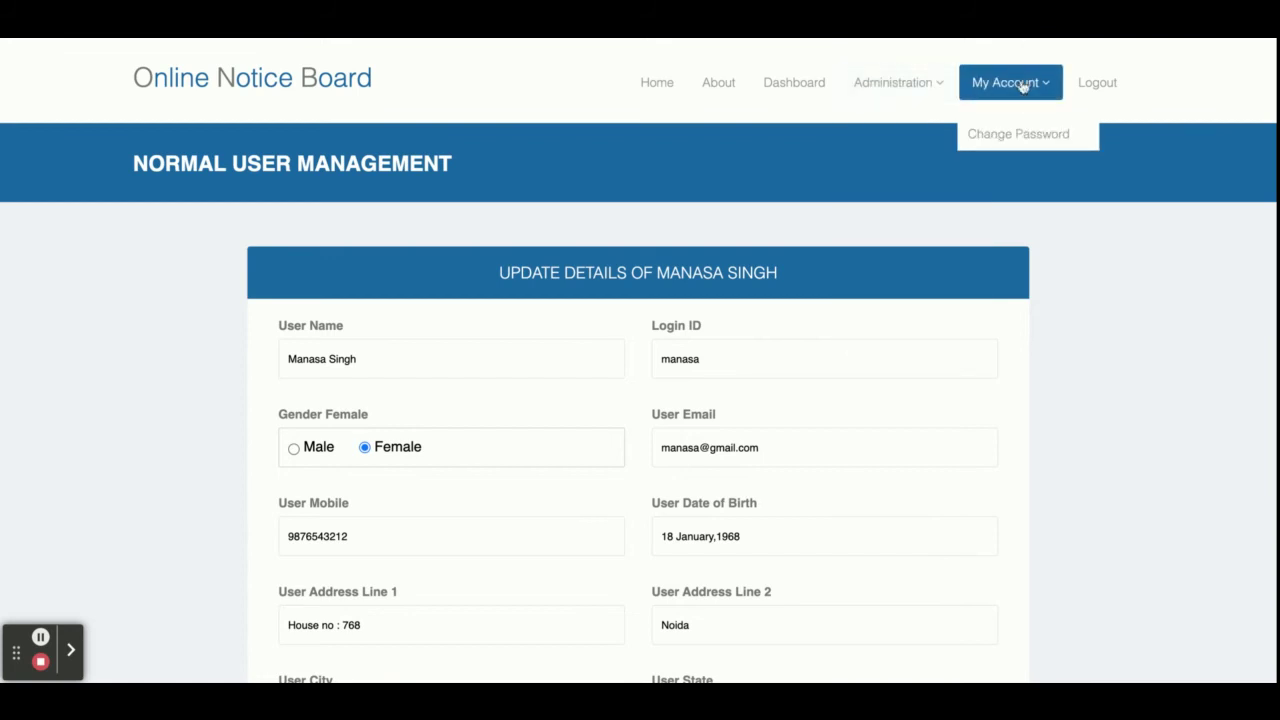
{"action": "left_click", "coordinate": [1008, 138]}
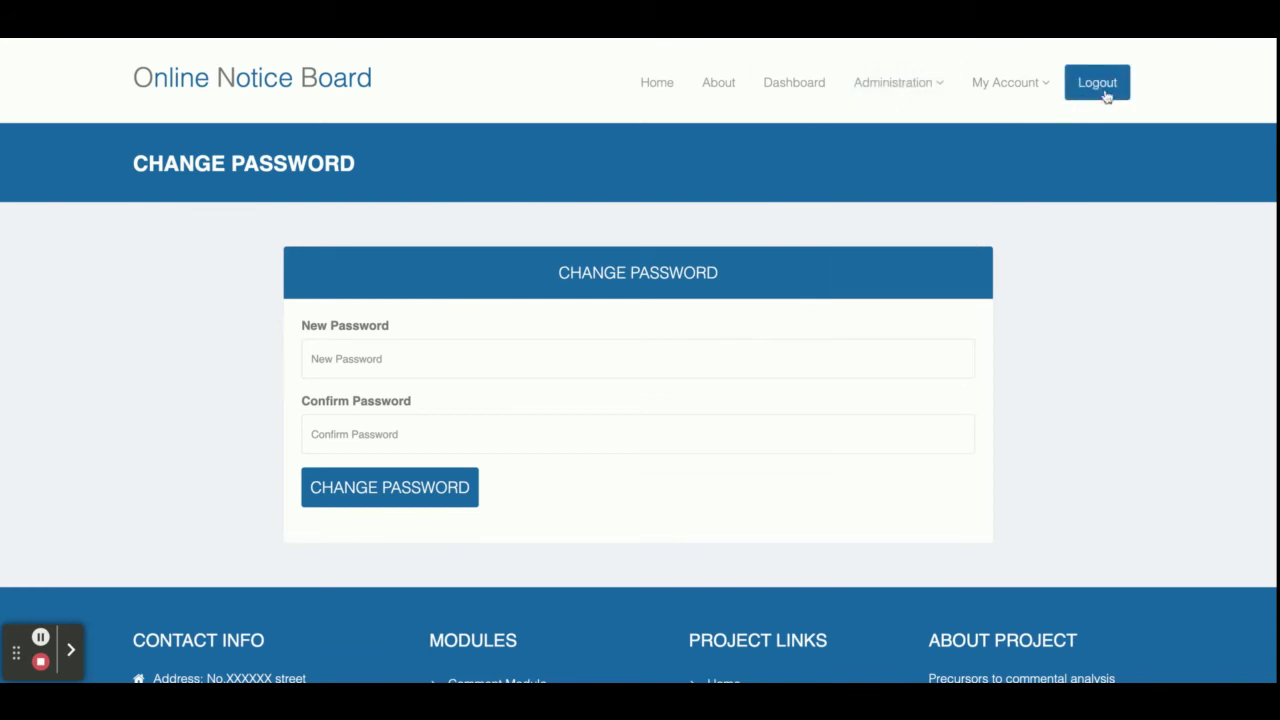
{"action": "left_click", "coordinate": [1105, 92]}
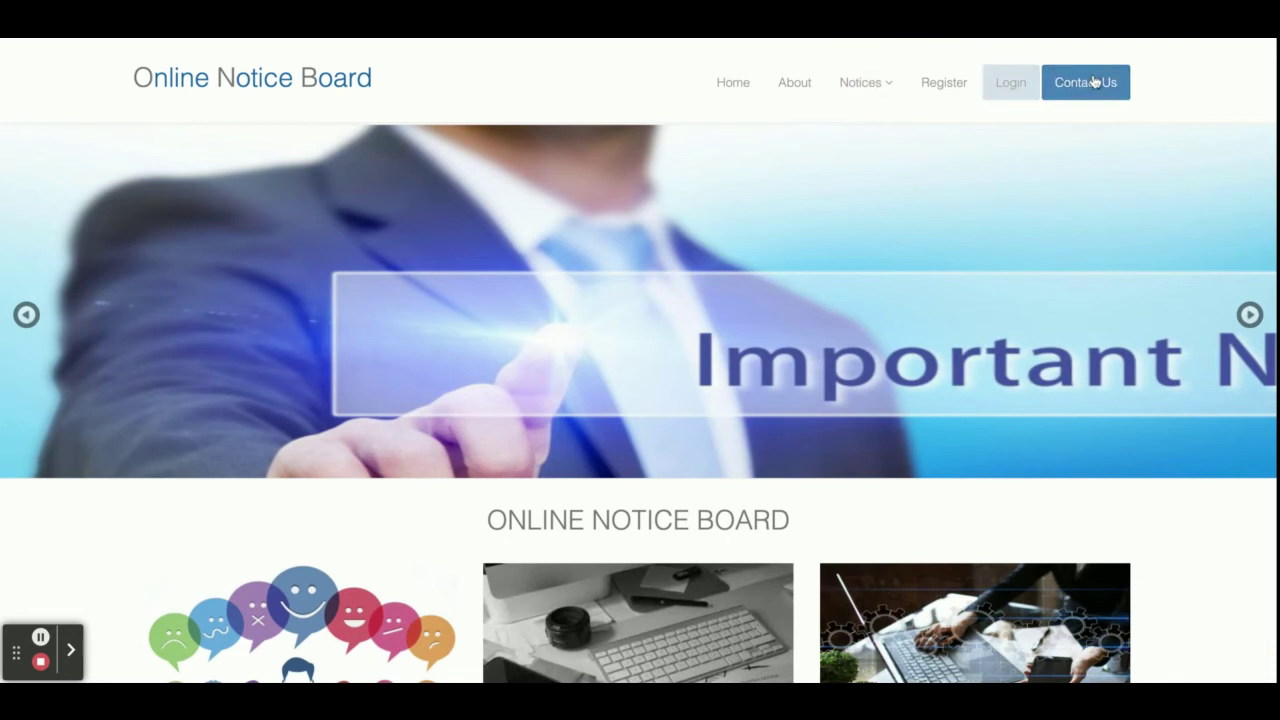
Step: Sign in with the saved admin credentials, log out, and select the prefilled login username
{"action": "left_click", "coordinate": [1010, 82]}
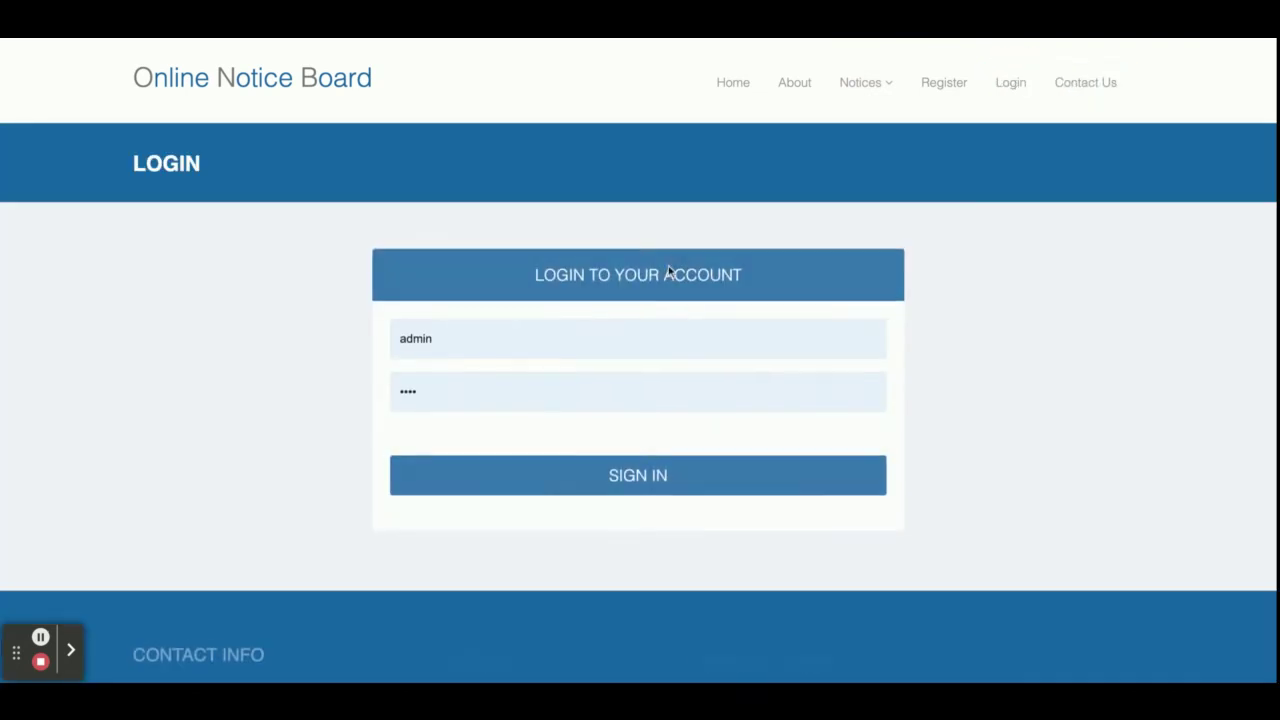
{"action": "left_click", "coordinate": [560, 484]}
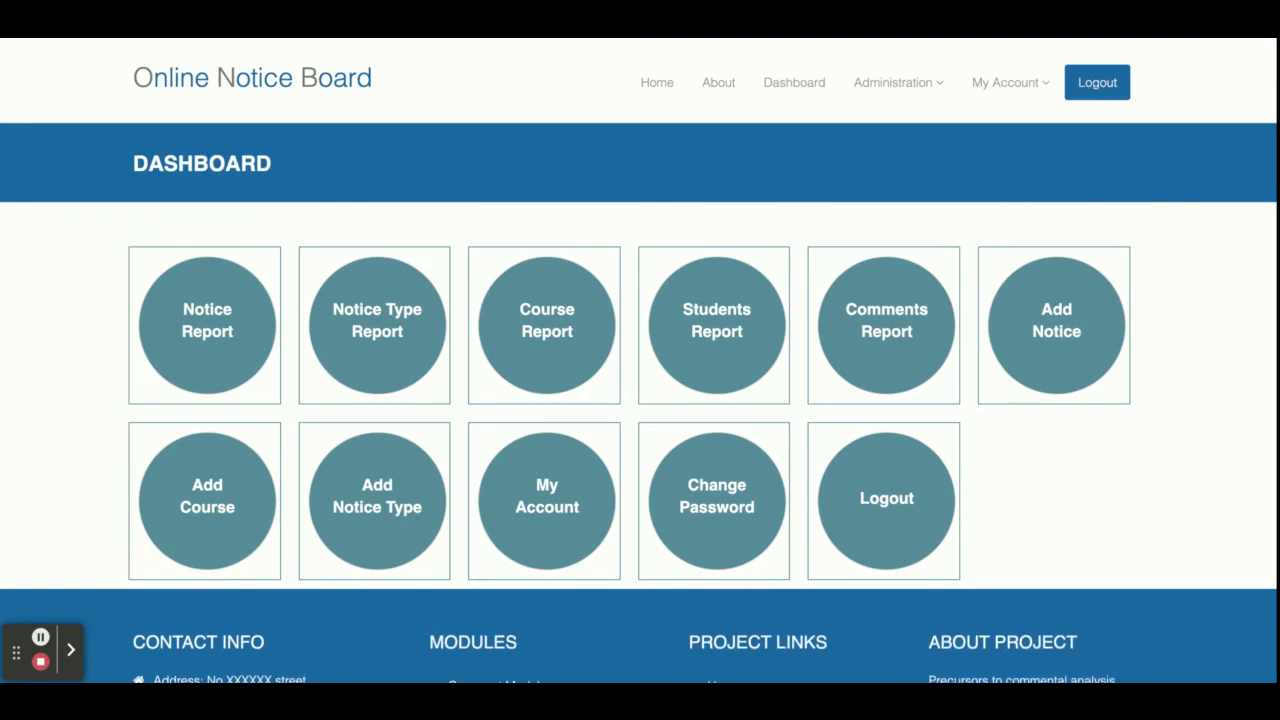
{"action": "left_click", "coordinate": [1097, 82]}
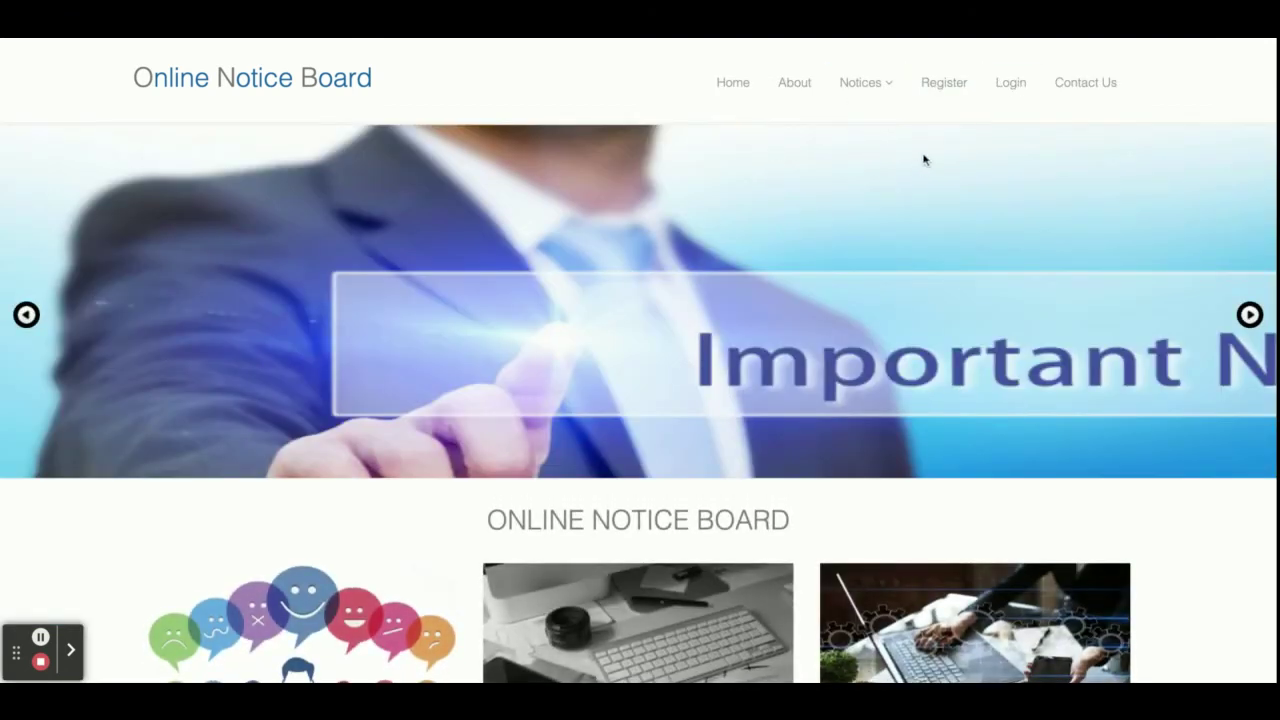
{"action": "left_click", "coordinate": [1009, 86]}
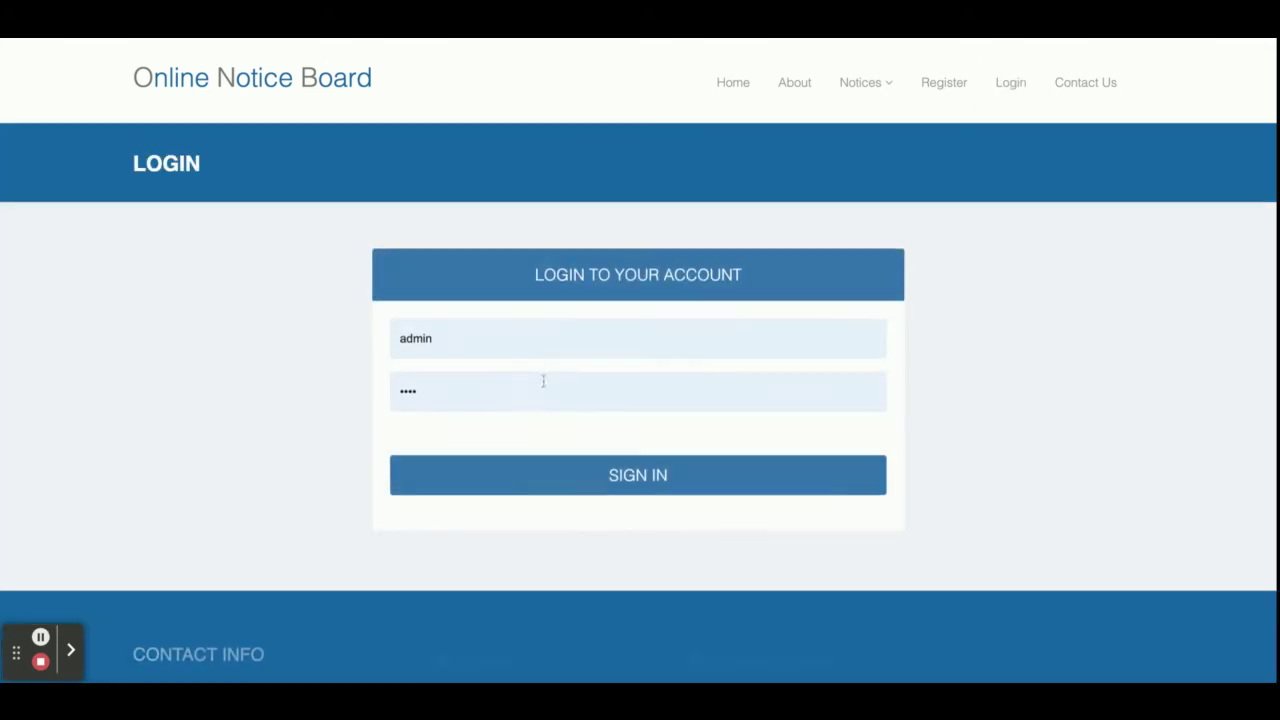
{"action": "double_click", "coordinate": [519, 355]}
Step: Sign in as 'student' and view the earlier 'dd' comment's details in My Comments
{"action": "type", "text": "student"}
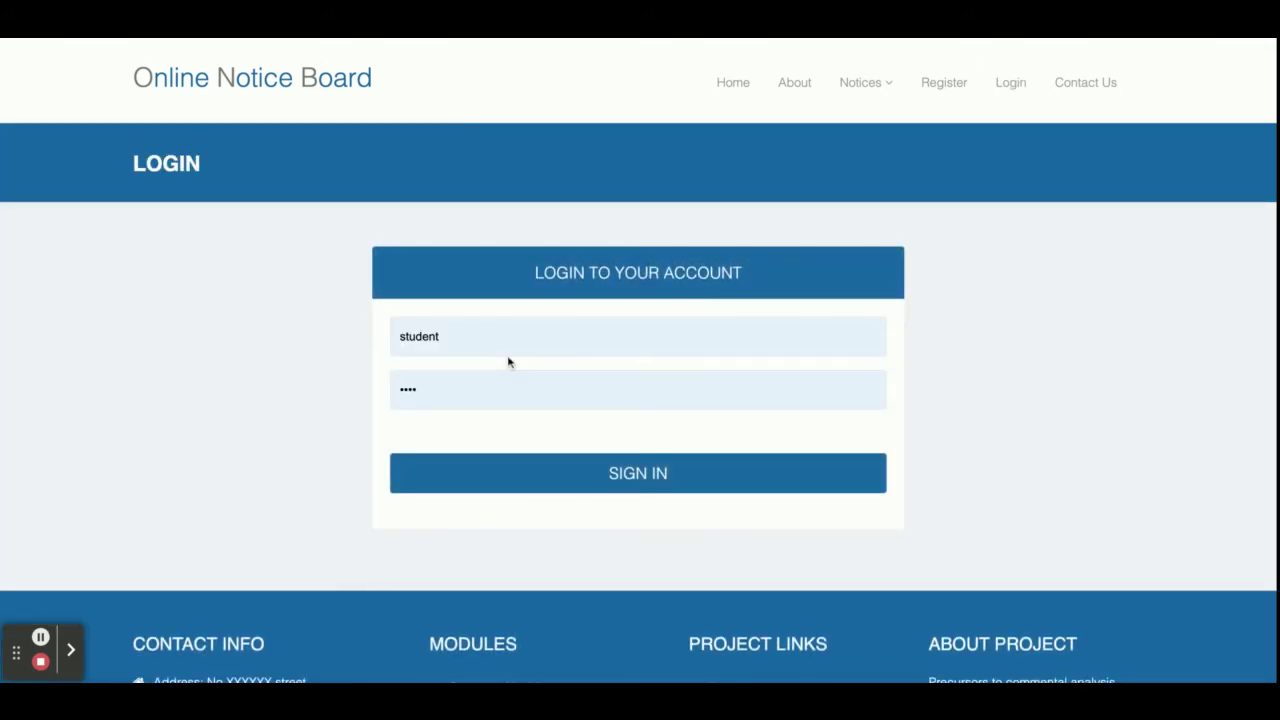
{"action": "left_click", "coordinate": [549, 474]}
{"action": "left_click", "coordinate": [799, 95]}
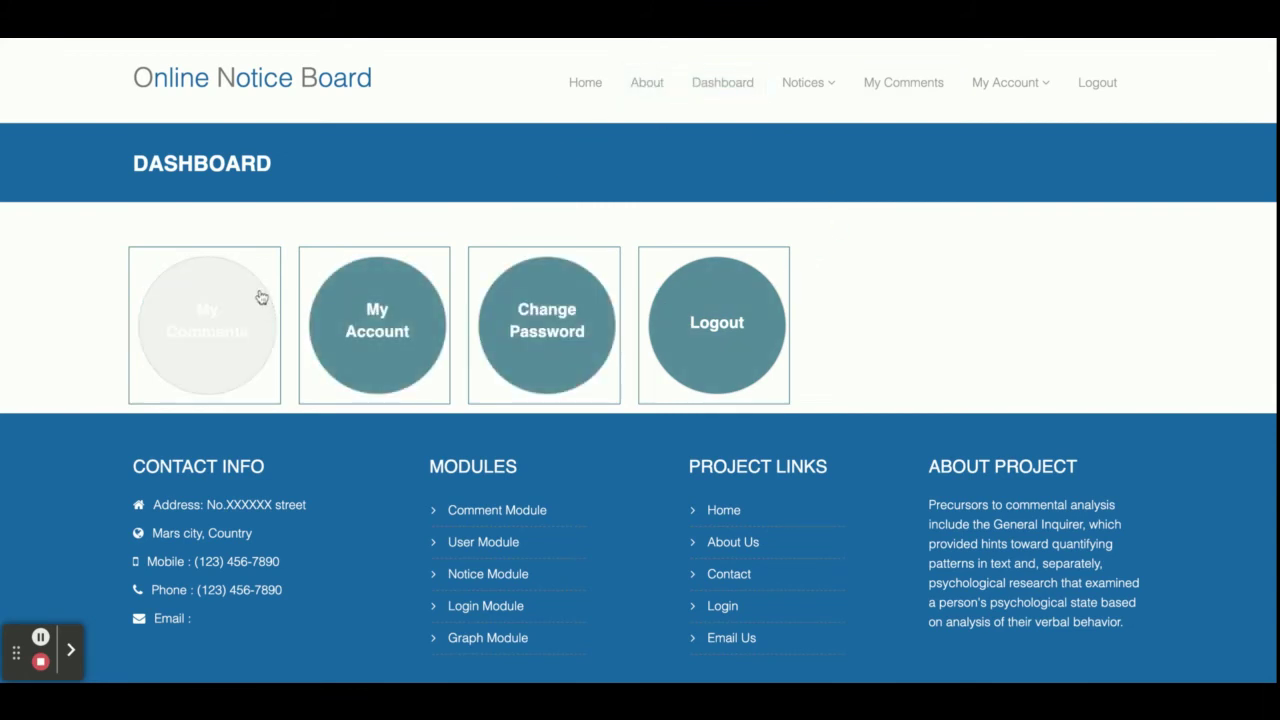
{"action": "left_click", "coordinate": [190, 333]}
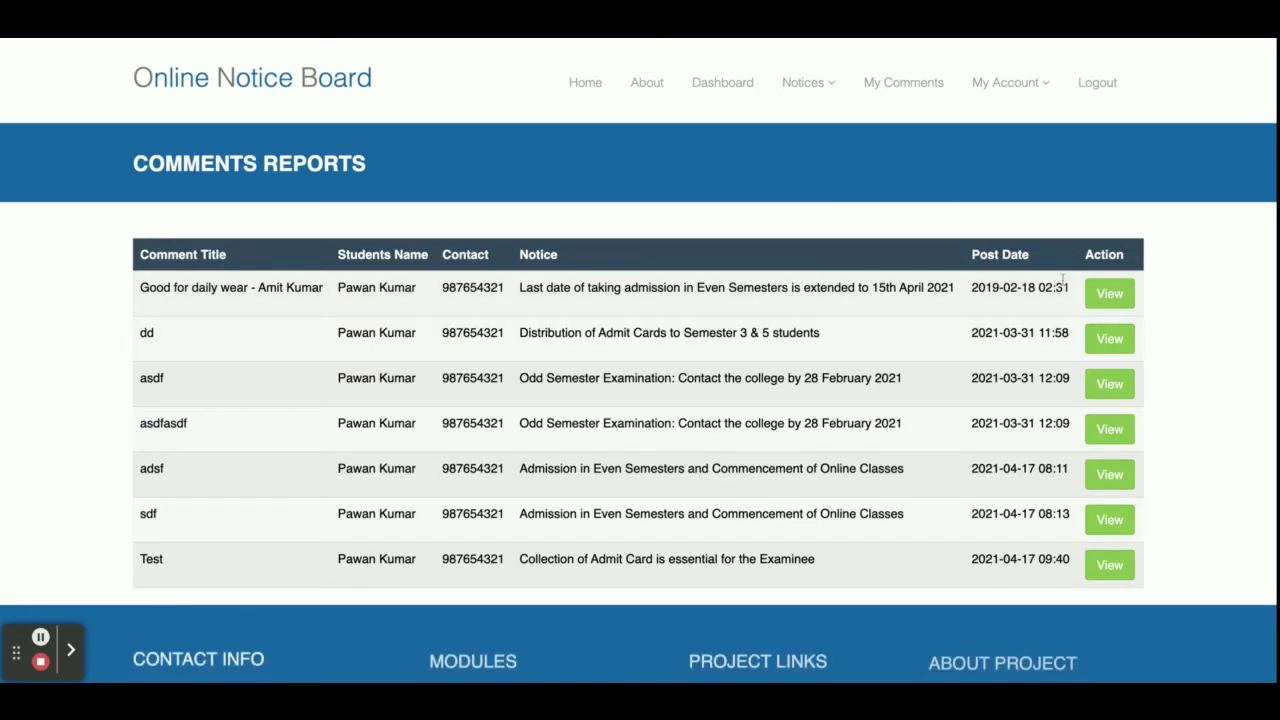
{"action": "left_click", "coordinate": [1118, 340]}
Step: Visit the Change Password page, then list the Examination notices
{"action": "mouse_move", "coordinate": [802, 82]}
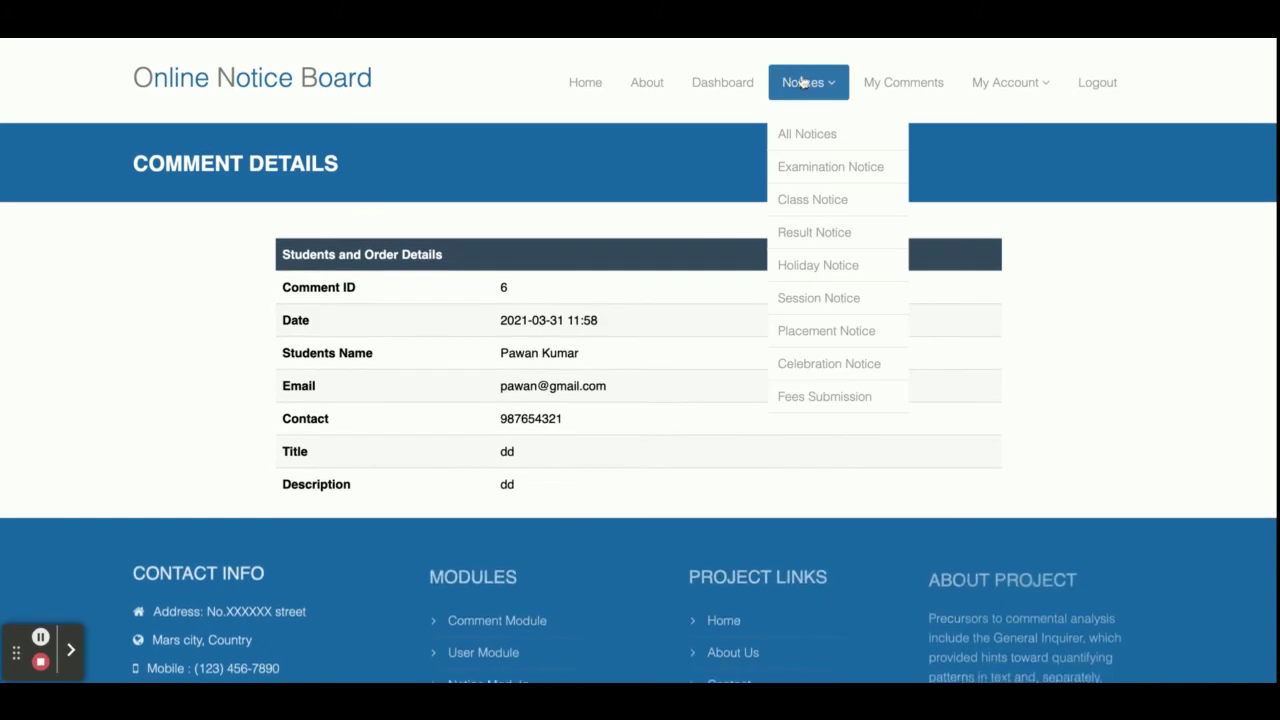
{"action": "mouse_move", "coordinate": [1010, 82]}
{"action": "left_click", "coordinate": [1020, 145]}
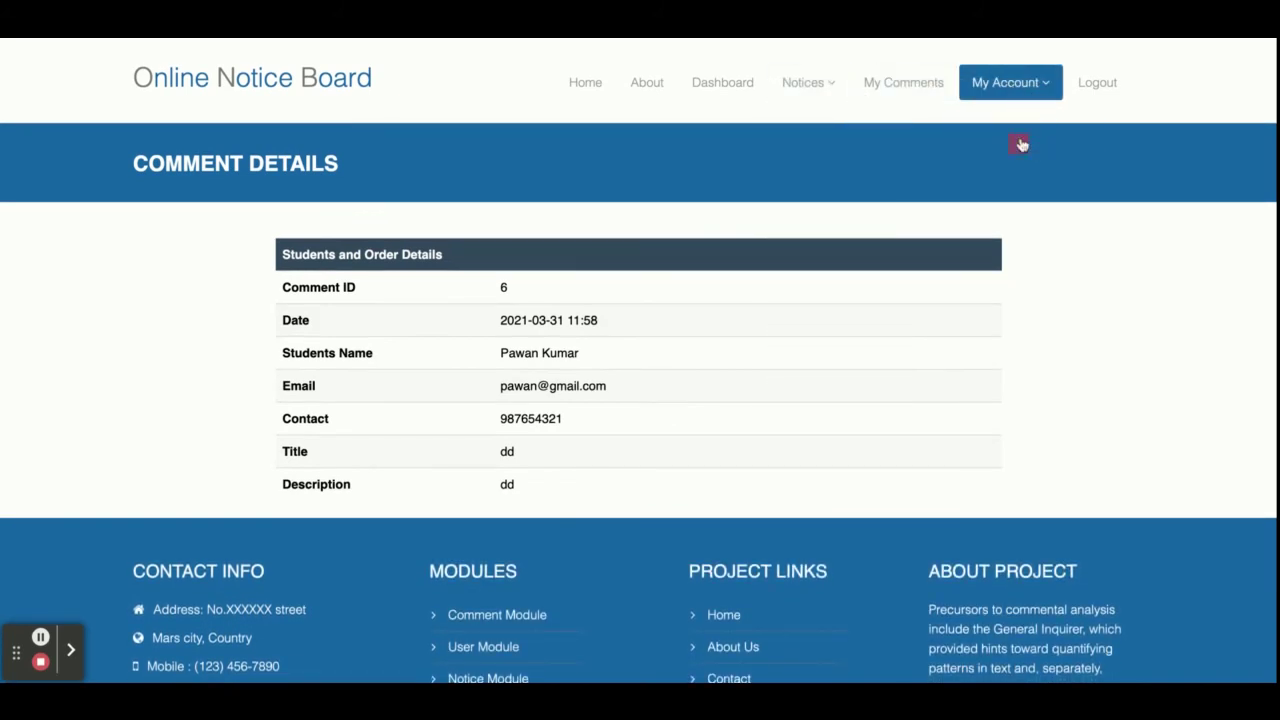
{"action": "mouse_move", "coordinate": [804, 85]}
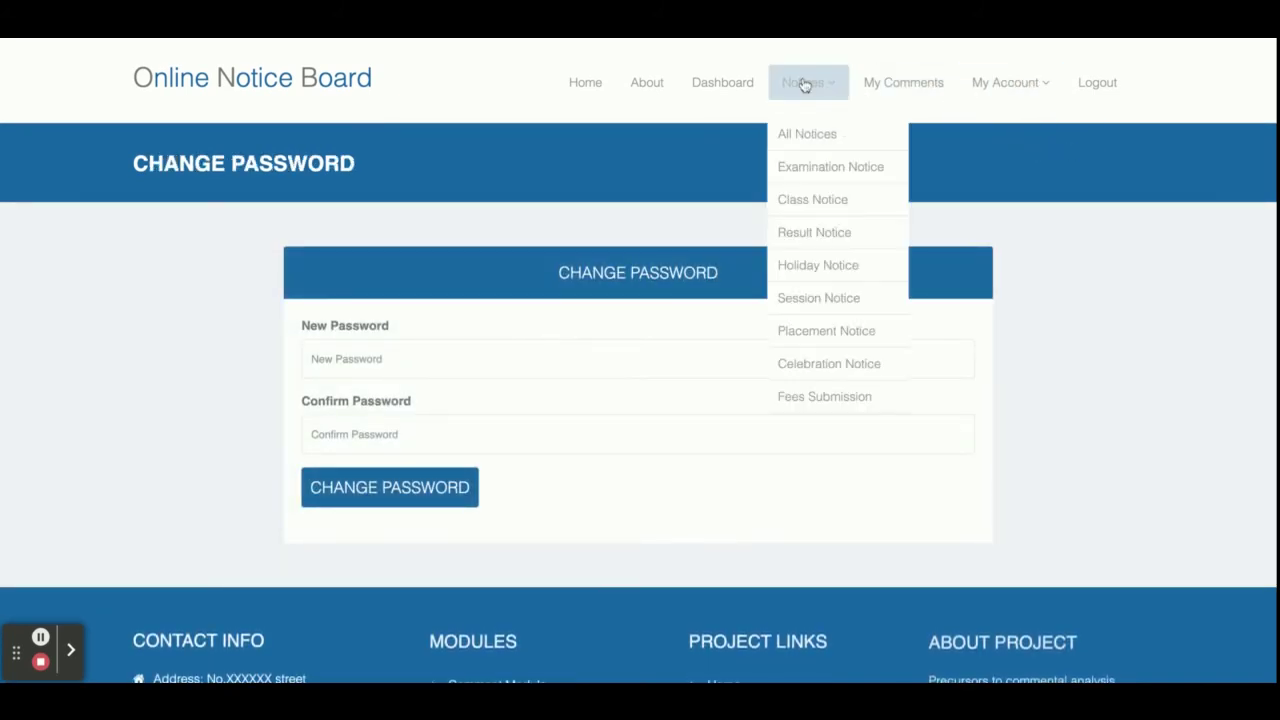
{"action": "left_click", "coordinate": [817, 170]}
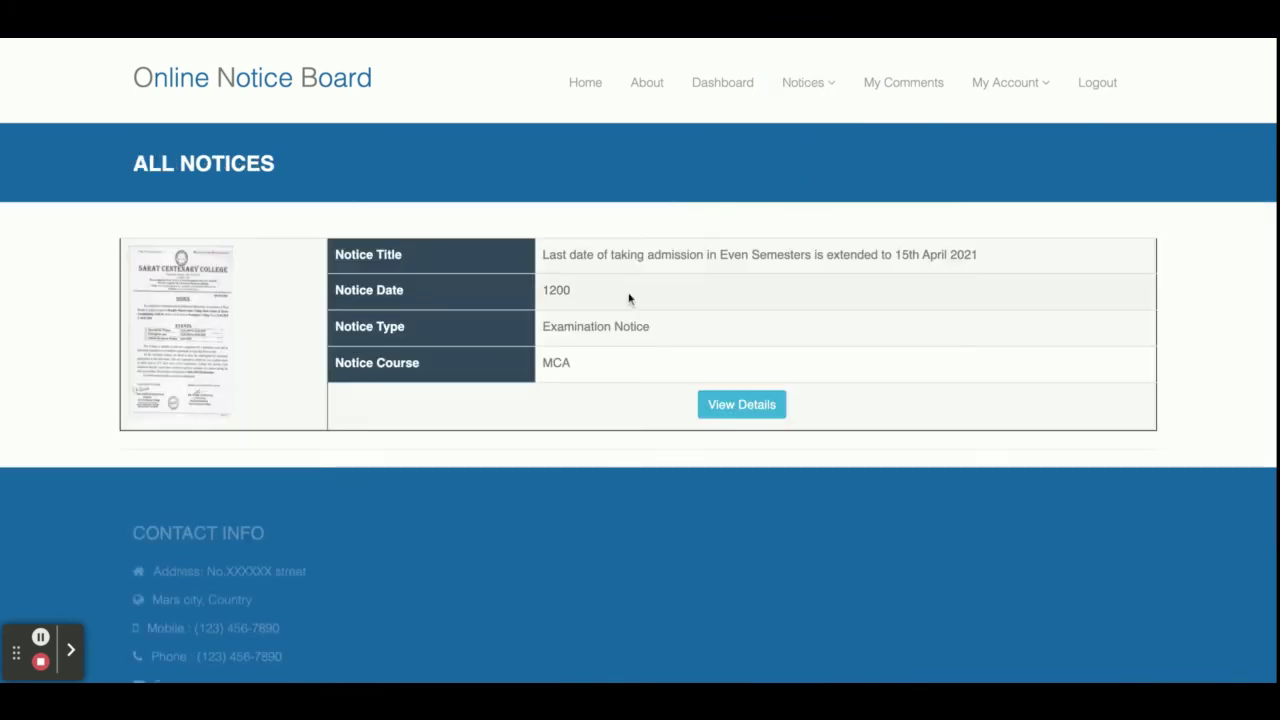
Step: Open the 15th April 2021 admission notice's details, review its comments, and focus the comment title
{"action": "scroll", "coordinate": [629, 298], "scroll_direction": "down", "scroll_amount": 2}
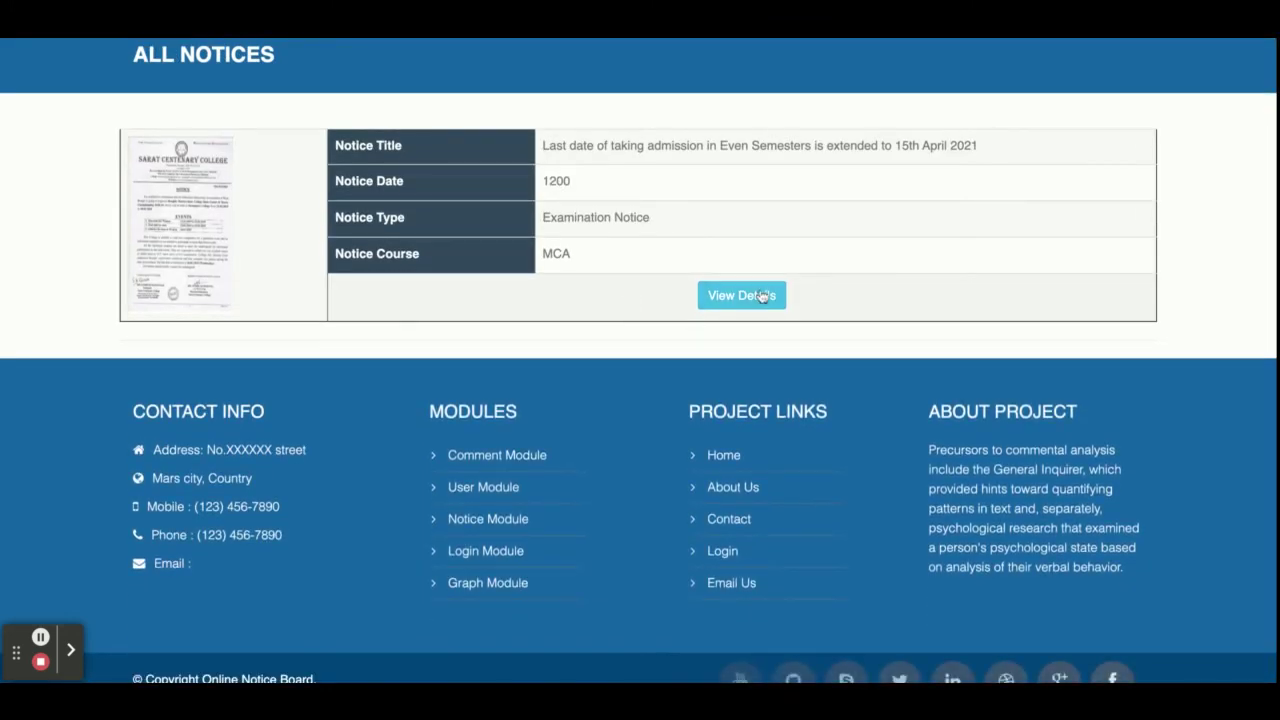
{"action": "left_click", "coordinate": [762, 296]}
{"action": "scroll", "coordinate": [674, 273], "scroll_direction": "down", "scroll_amount": 9}
{"action": "scroll", "coordinate": [674, 274], "scroll_direction": "up", "scroll_amount": 2}
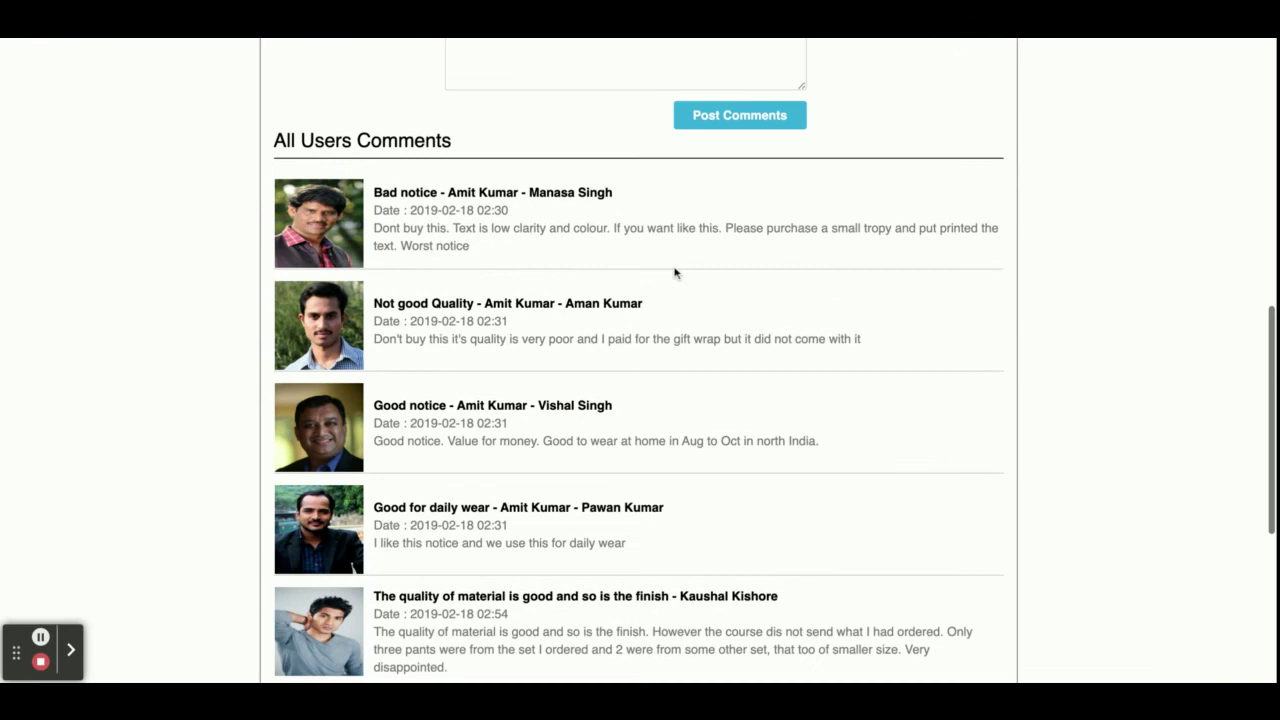
{"action": "scroll", "coordinate": [674, 274], "scroll_direction": "up", "scroll_amount": 2}
{"action": "scroll", "coordinate": [502, 240], "scroll_direction": "down", "scroll_amount": 5}
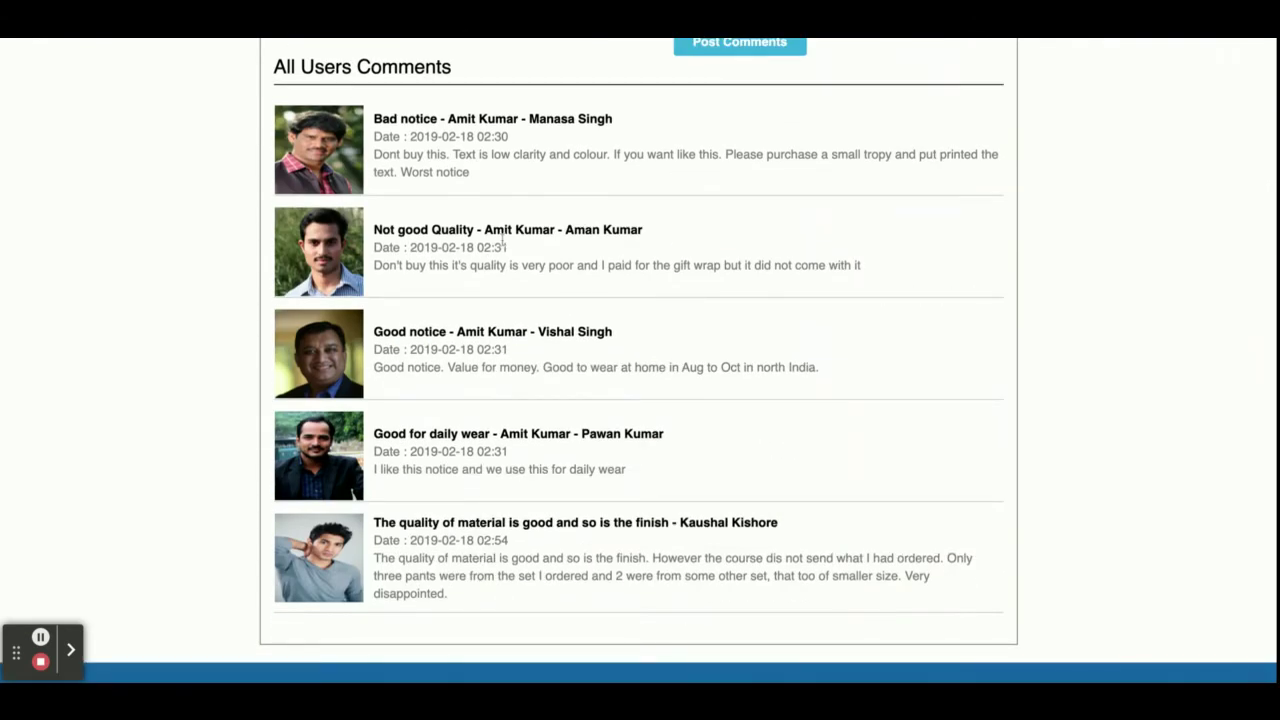
{"action": "scroll", "coordinate": [442, 516], "scroll_direction": "up", "scroll_amount": 8}
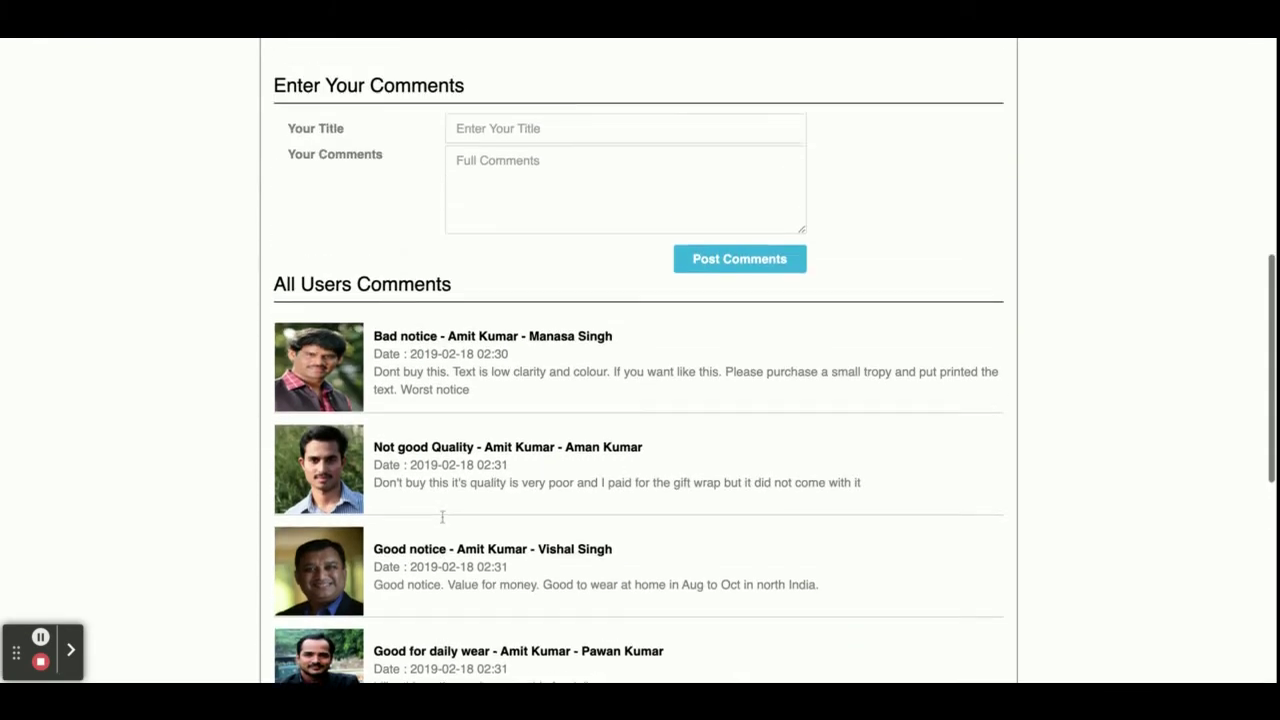
{"action": "scroll", "coordinate": [491, 358], "scroll_direction": "up", "scroll_amount": 7}
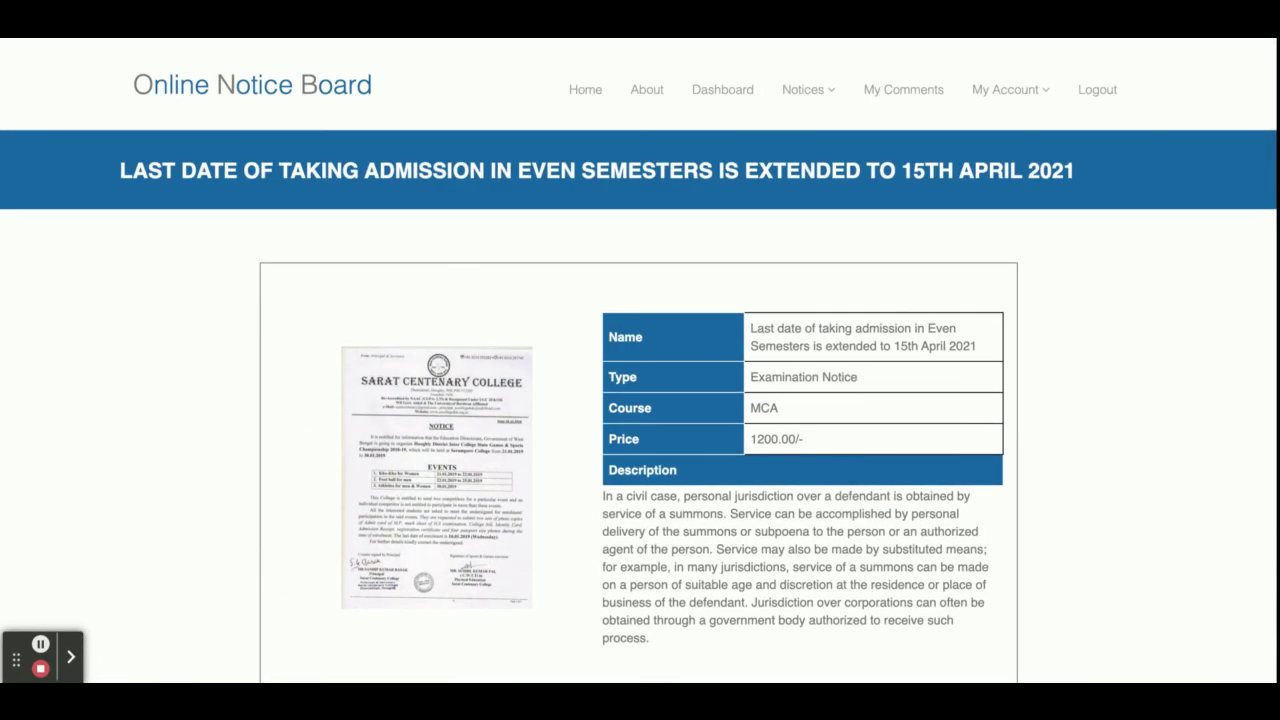
{"action": "scroll", "coordinate": [640, 400], "scroll_direction": "down", "scroll_amount": 7}
{"action": "left_click", "coordinate": [625, 360]}
Step: Post a 'Late fine' comment asking whether a fine applies to admission after the due date
{"action": "type", "text": "Late fie"}
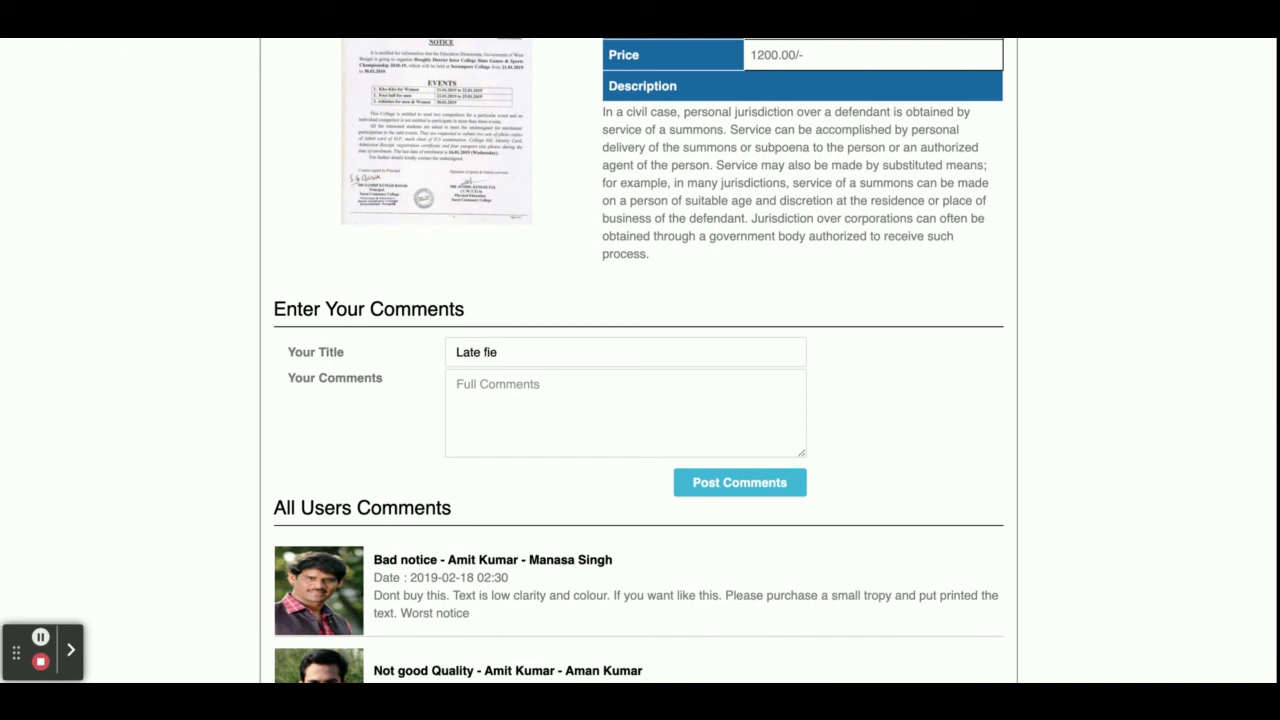
{"action": "type", "text": "I"}
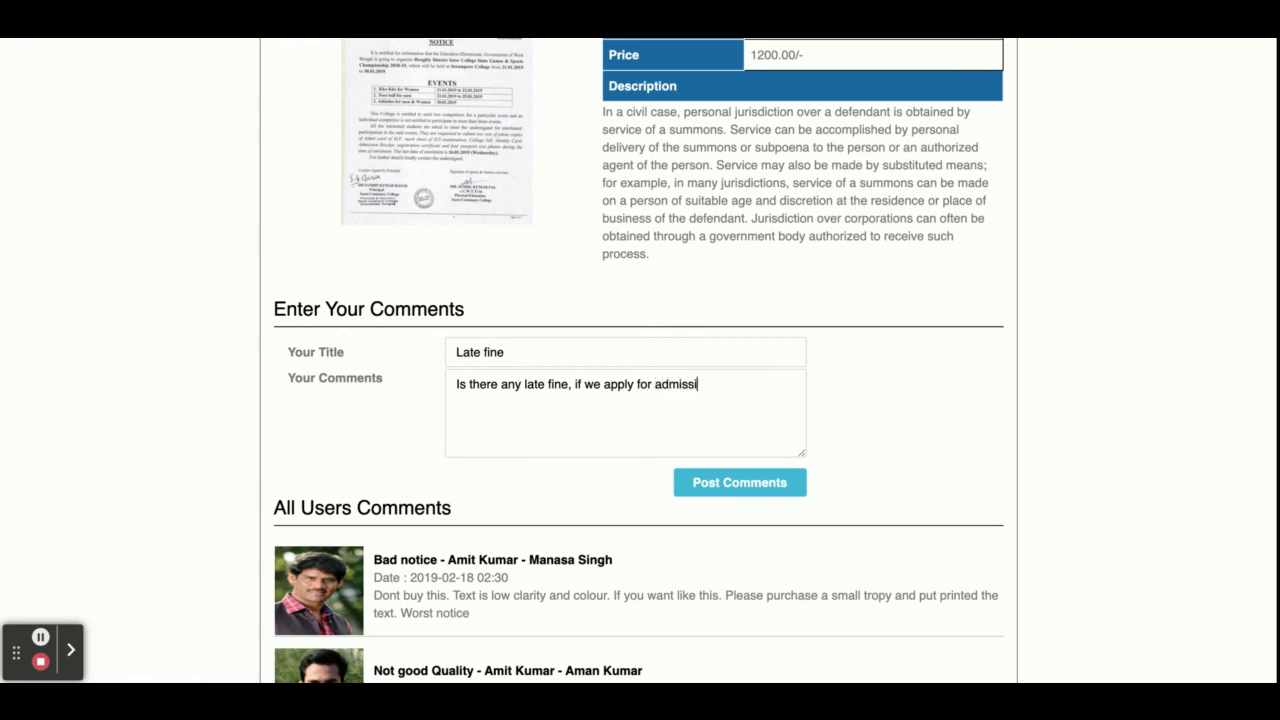
{"action": "key", "text": "BackSpace"}
{"action": "key", "text": "BackSpace"}
{"action": "key", "text": "BackSpace"}
{"action": "type", "text": "fter due d"}
{"action": "key", "text": "BackSpace"}
{"action": "type", "text": "ue date"}
{"action": "left_click", "coordinate": [771, 489]}
{"action": "scroll", "coordinate": [645, 445], "scroll_direction": "down", "scroll_amount": 6}
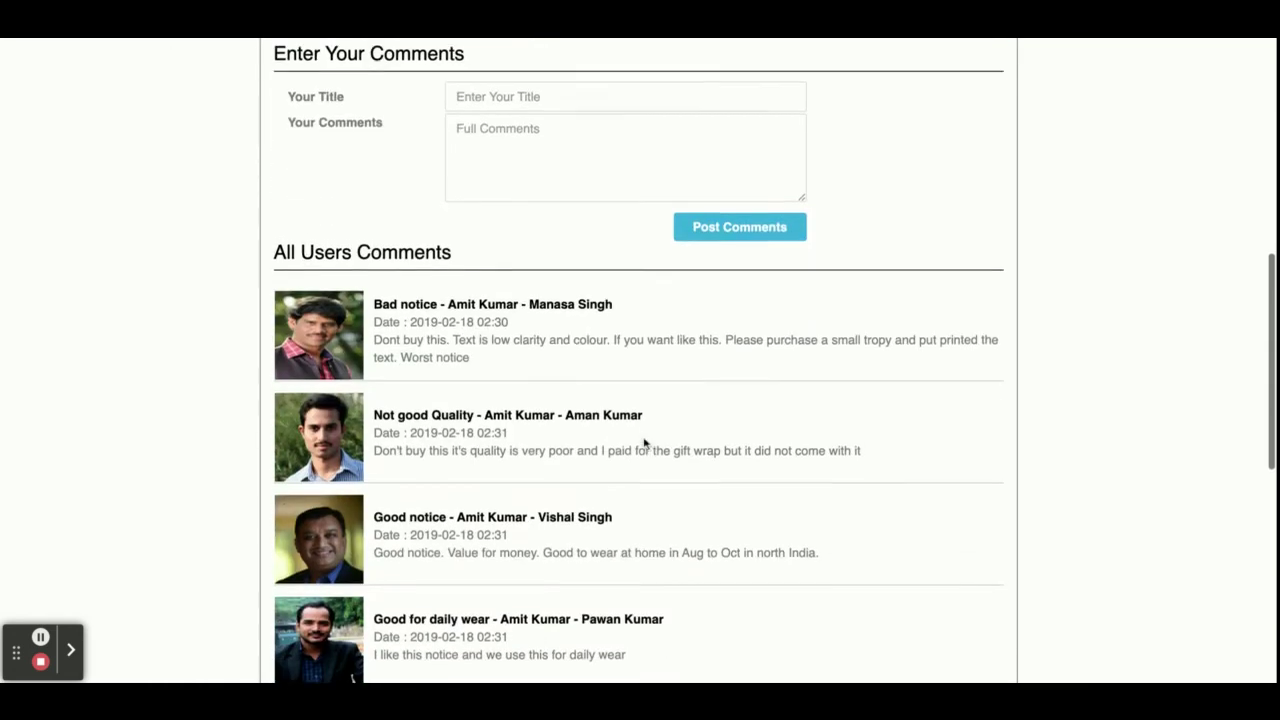
Step: Highlight the new Late fine comment's title, text and posting date under the notice
{"action": "scroll", "coordinate": [523, 362], "scroll_direction": "down", "scroll_amount": 10}
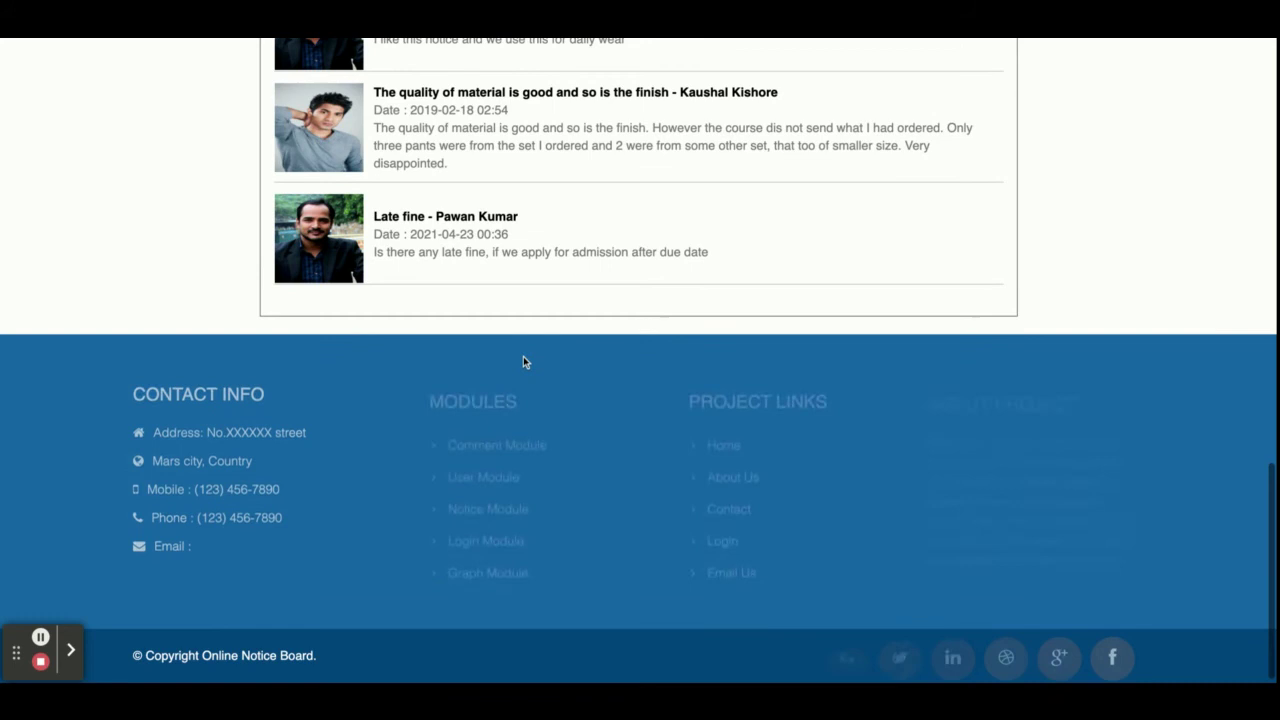
{"action": "triple_click", "coordinate": [413, 218]}
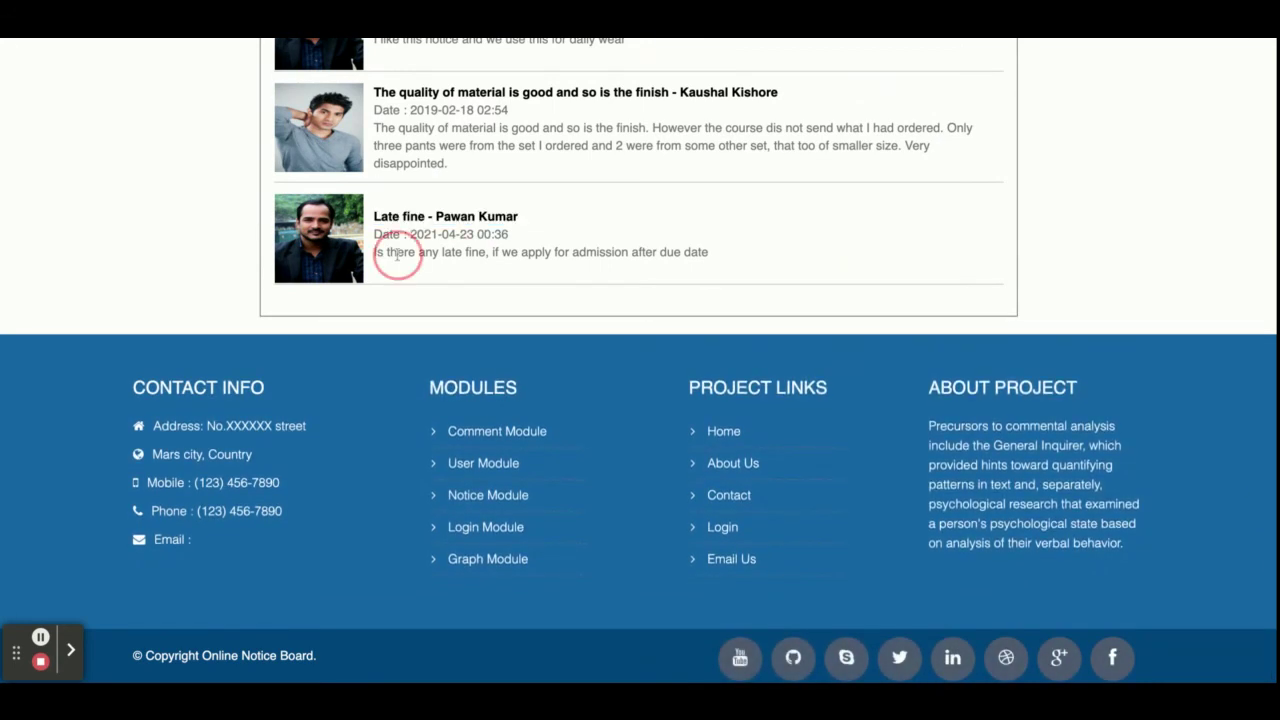
{"action": "triple_click", "coordinate": [396, 254]}
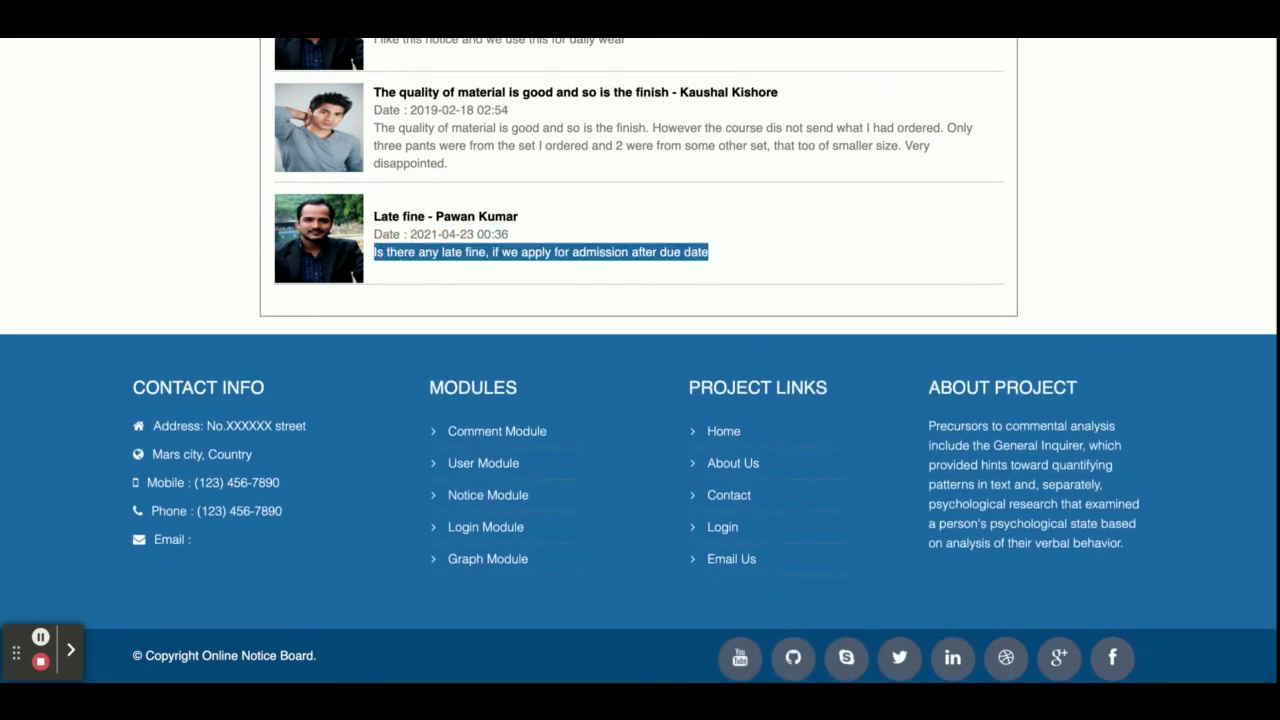
{"action": "left_click_drag", "start_coordinate": [411, 234], "coordinate": [513, 236]}
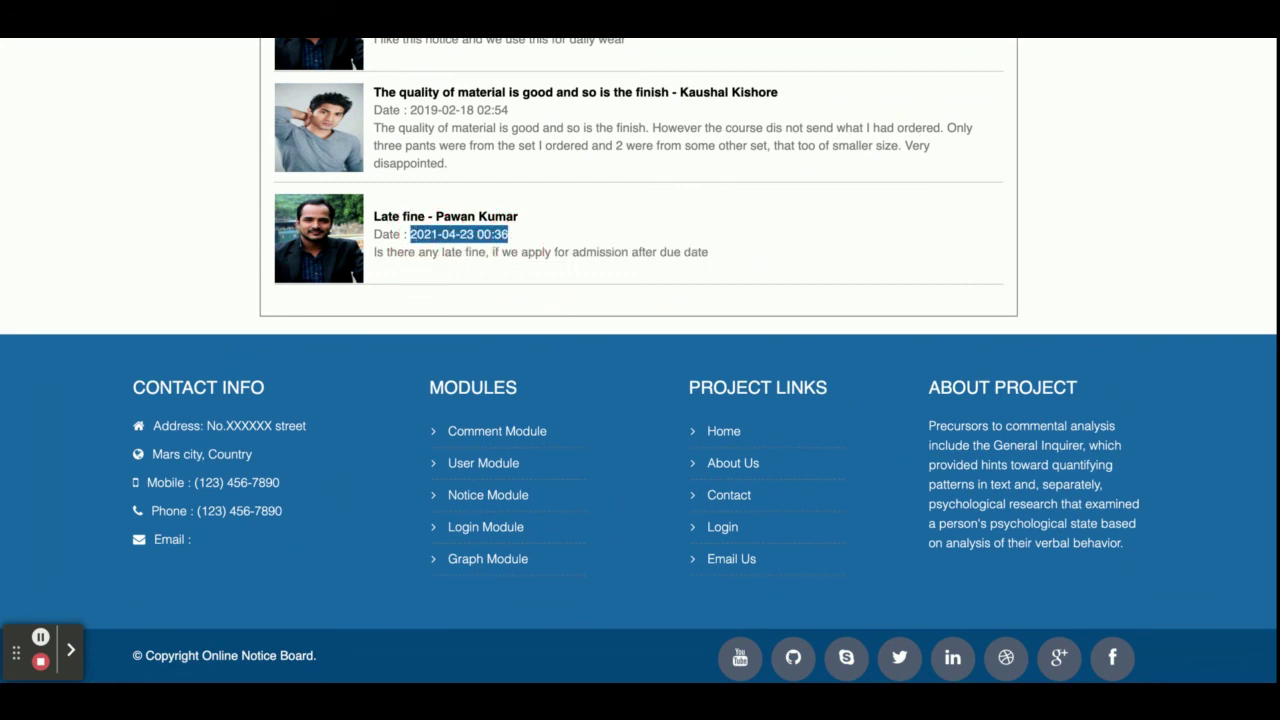
Step: Open the student's My Comments report
{"action": "scroll", "coordinate": [640, 360], "scroll_direction": "up", "scroll_amount": 15}
{"action": "scroll", "coordinate": [580, 354], "scroll_direction": "down", "scroll_amount": 5}
{"action": "scroll", "coordinate": [586, 402], "scroll_direction": "down", "scroll_amount": 8}
{"action": "scroll", "coordinate": [586, 400], "scroll_direction": "up", "scroll_amount": 10}
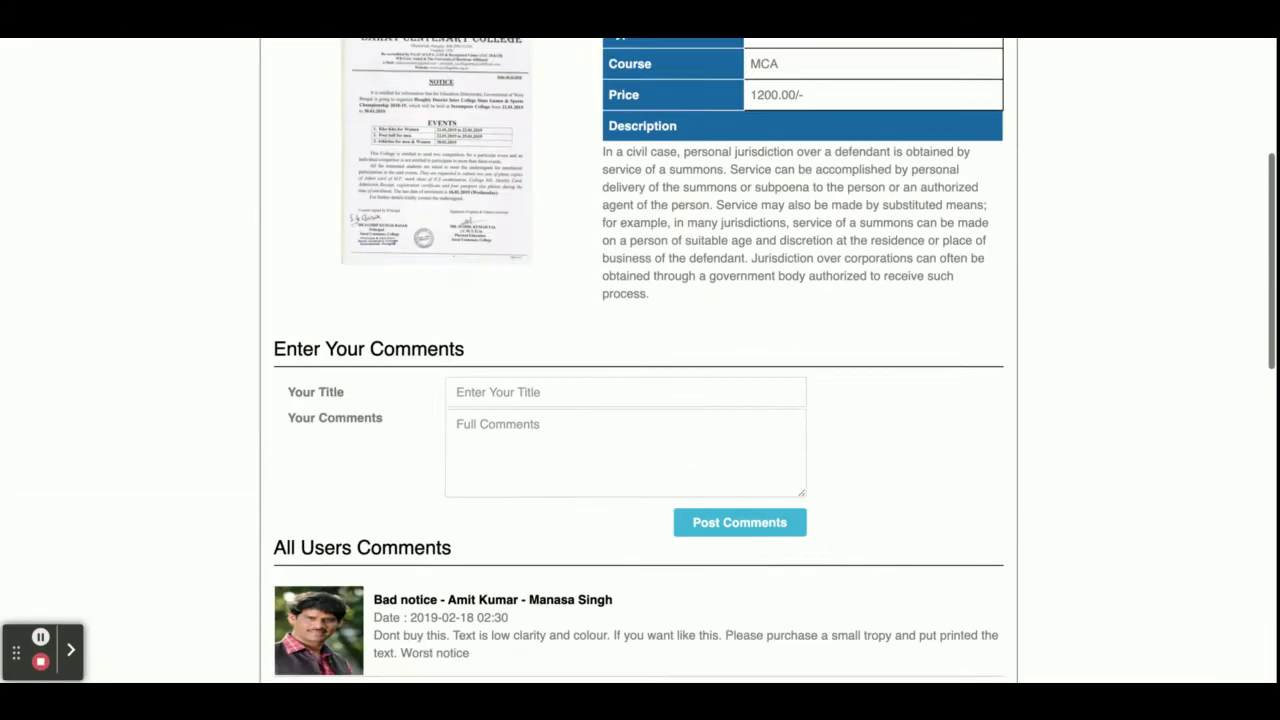
{"action": "scroll", "coordinate": [657, 329], "scroll_direction": "up", "scroll_amount": 5}
{"action": "left_click", "coordinate": [903, 82]}
Step: View the Late fine comment's details in Comments Reports, then log out of the student account
{"action": "scroll", "coordinate": [557, 490], "scroll_direction": "down", "scroll_amount": 3}
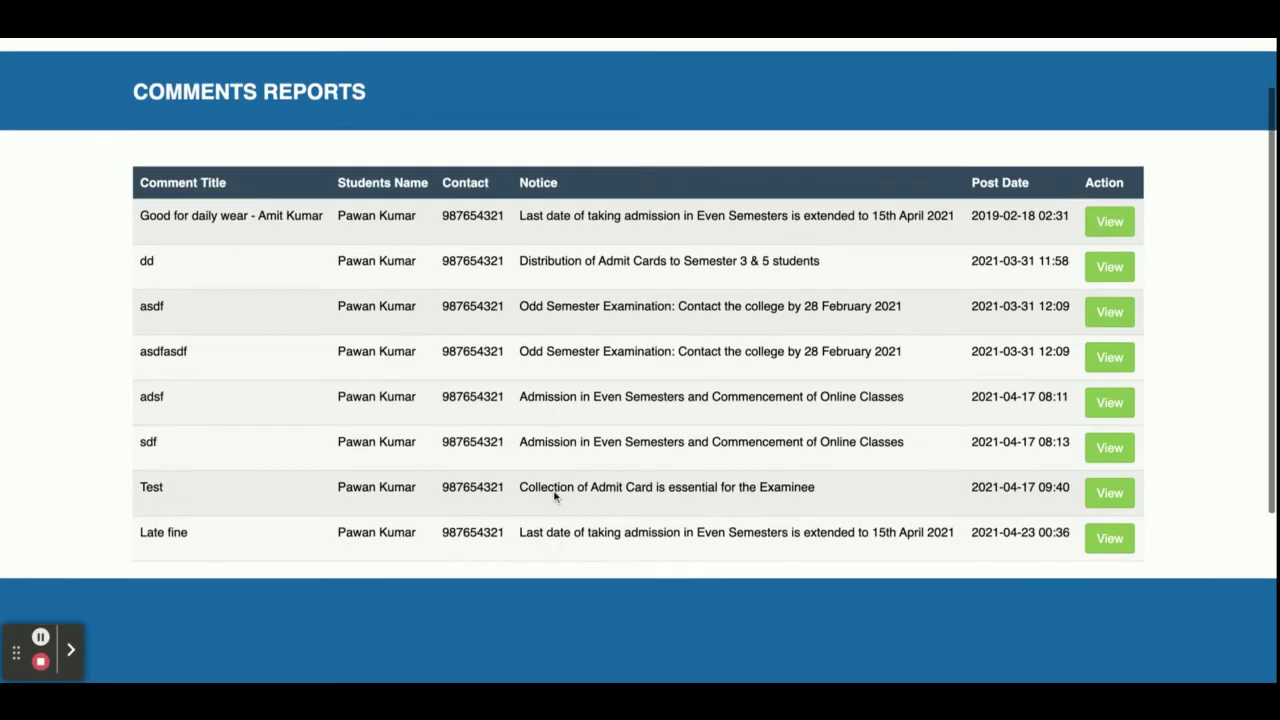
{"action": "left_click", "coordinate": [1101, 479]}
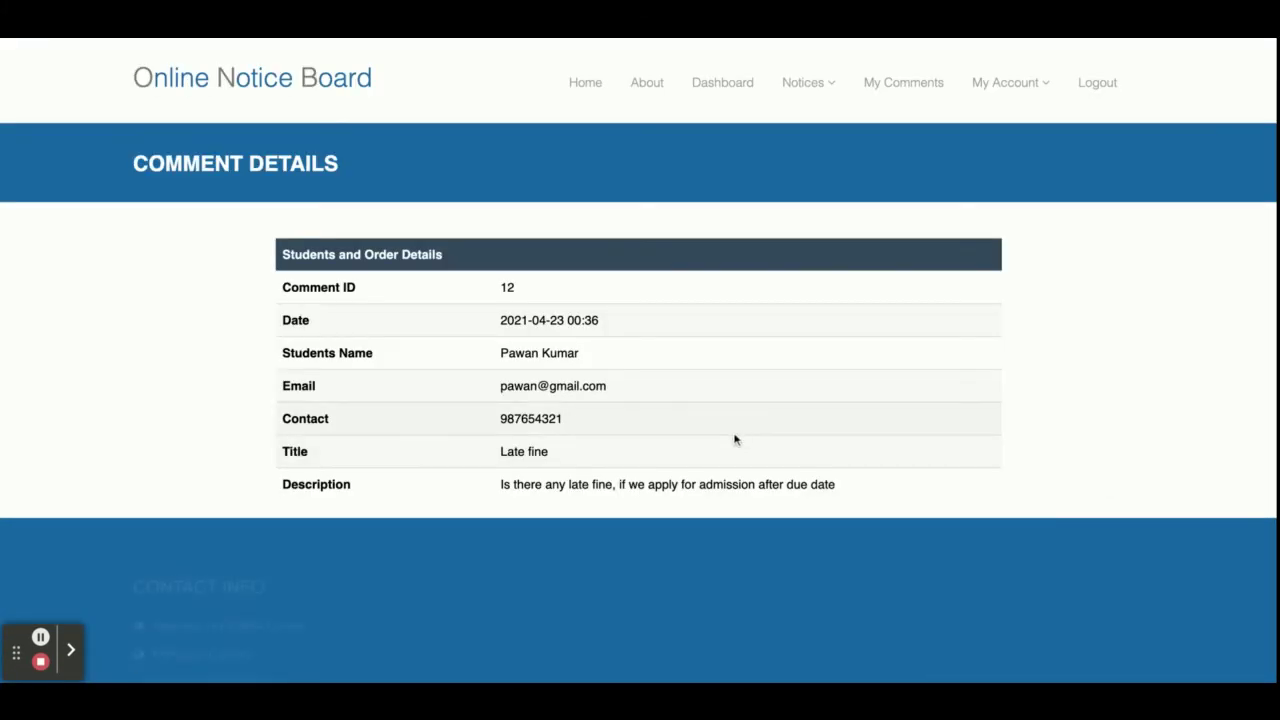
{"action": "left_click", "coordinate": [1097, 82]}
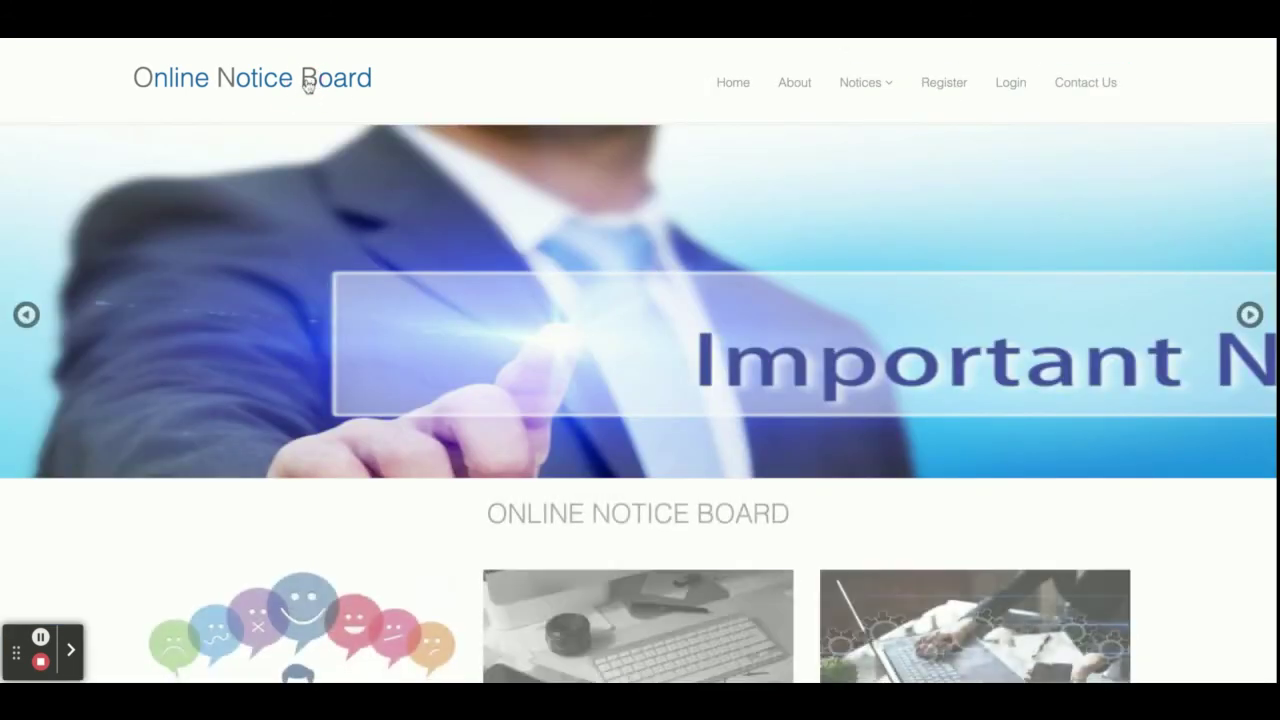